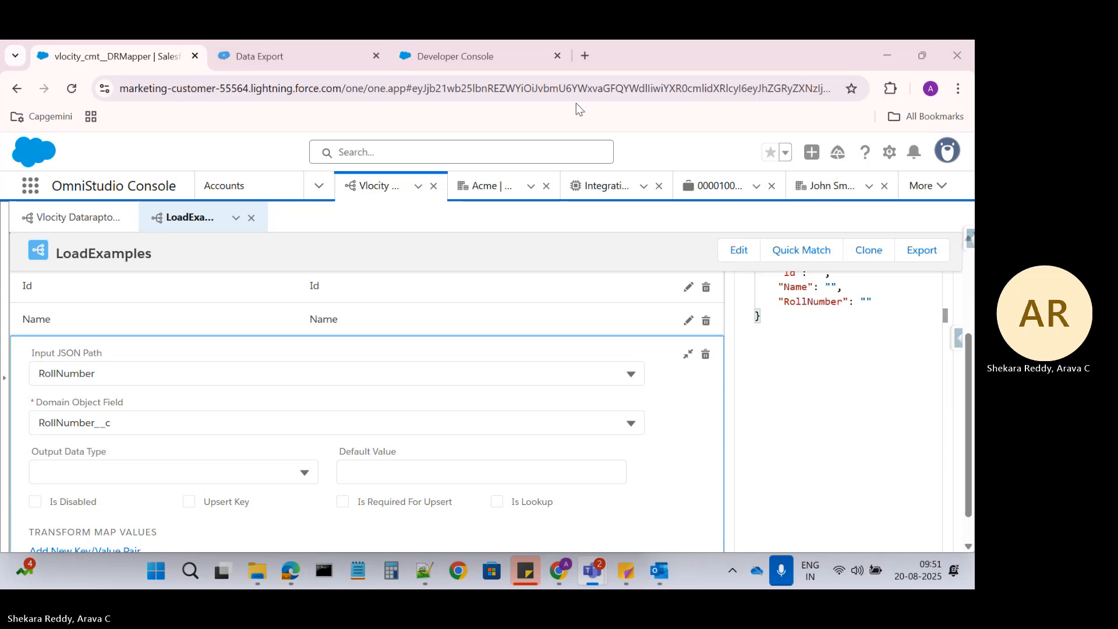
# Show the Students__c object card on the LoadExamples DataRaptor's OBJECTS tab
pyautogui.scroll(3, 130, 399)
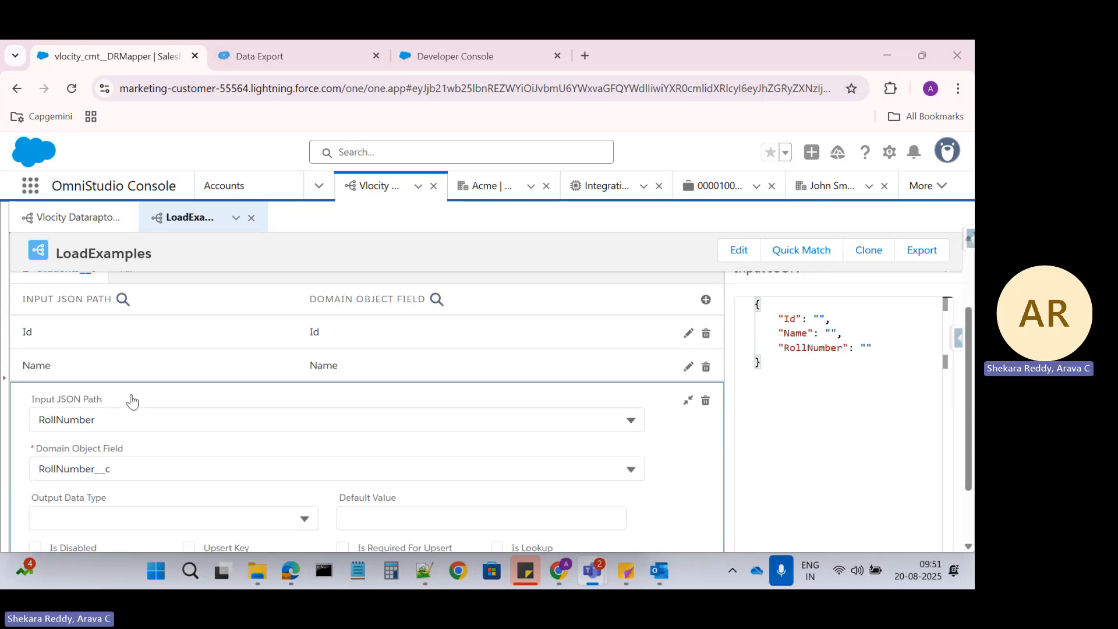
pyautogui.click(40, 344)
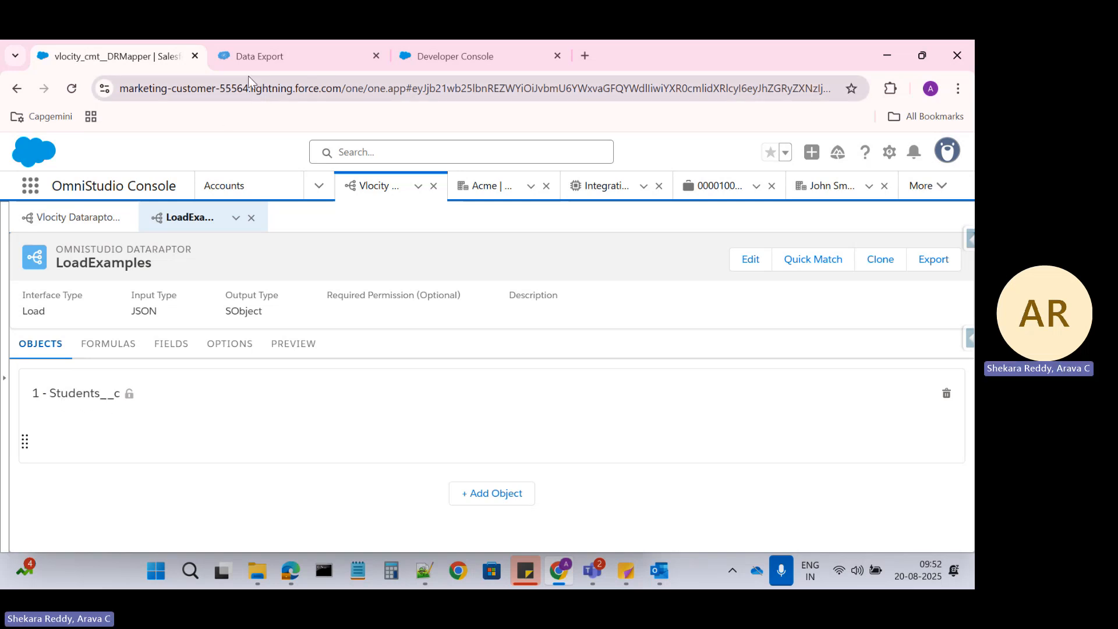
# Run the Students__c export query in Data Export to confirm no student records exist yet
pyautogui.click(275, 58)
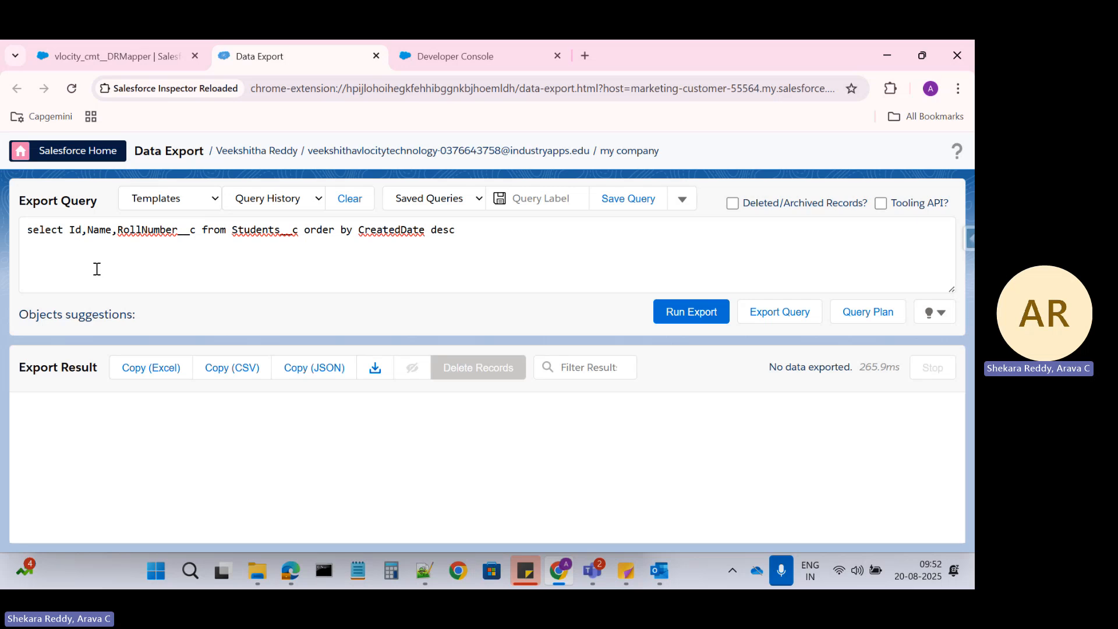
pyautogui.click(99, 235)
pyautogui.click(129, 230)
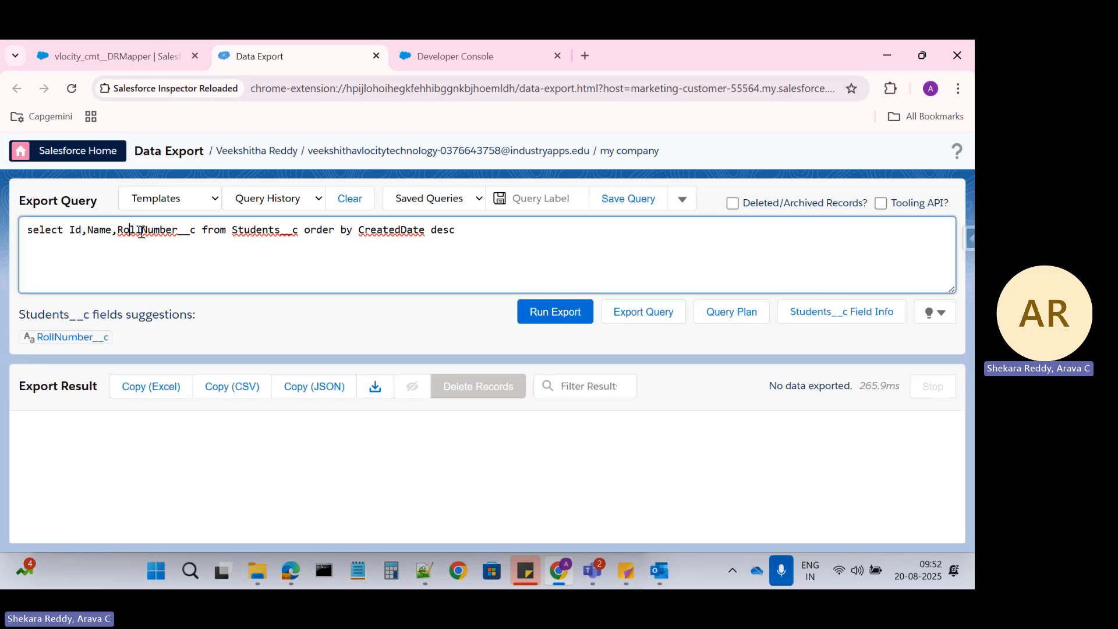
pyautogui.click(550, 310)
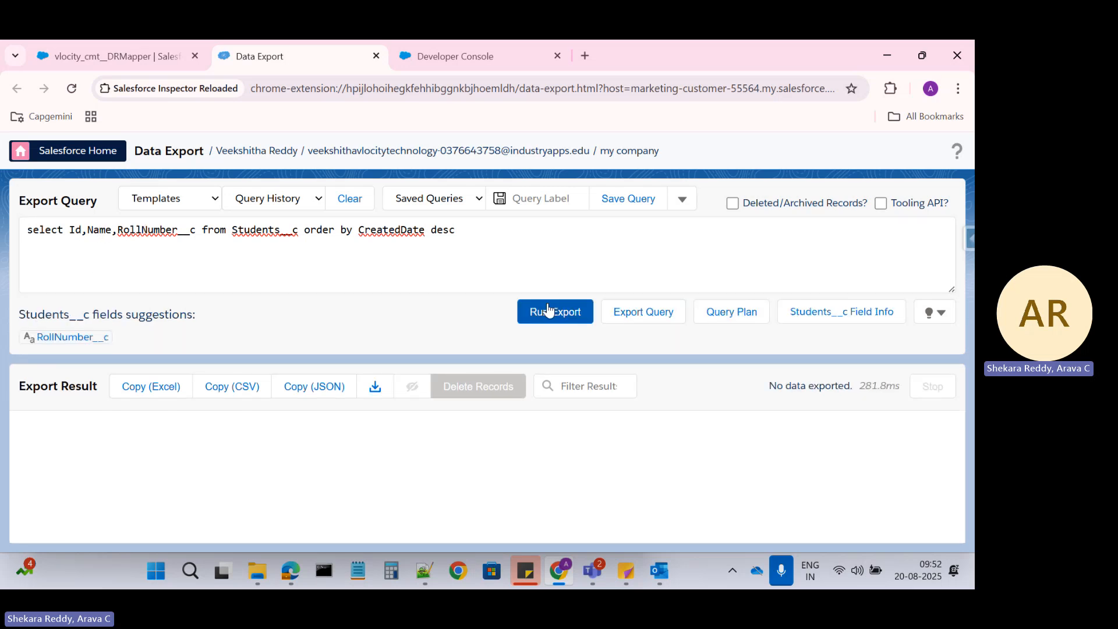
pyautogui.click(145, 52)
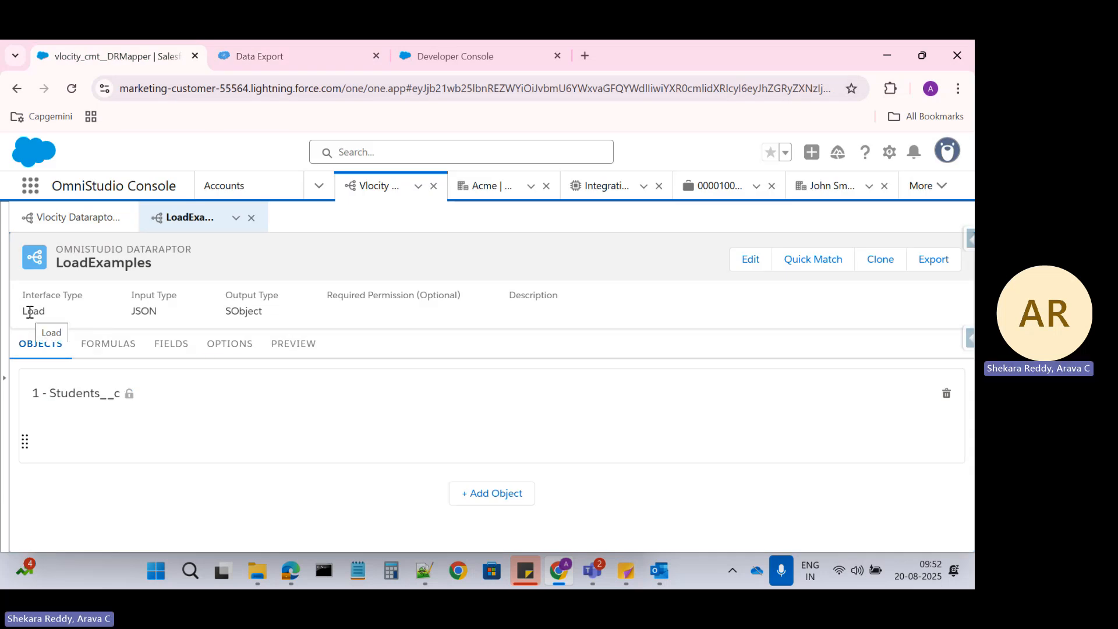
# Execute the LoadExamples preview with Name Student1 and RollNumber 100 to create a Students__c record
pyautogui.click(169, 345)
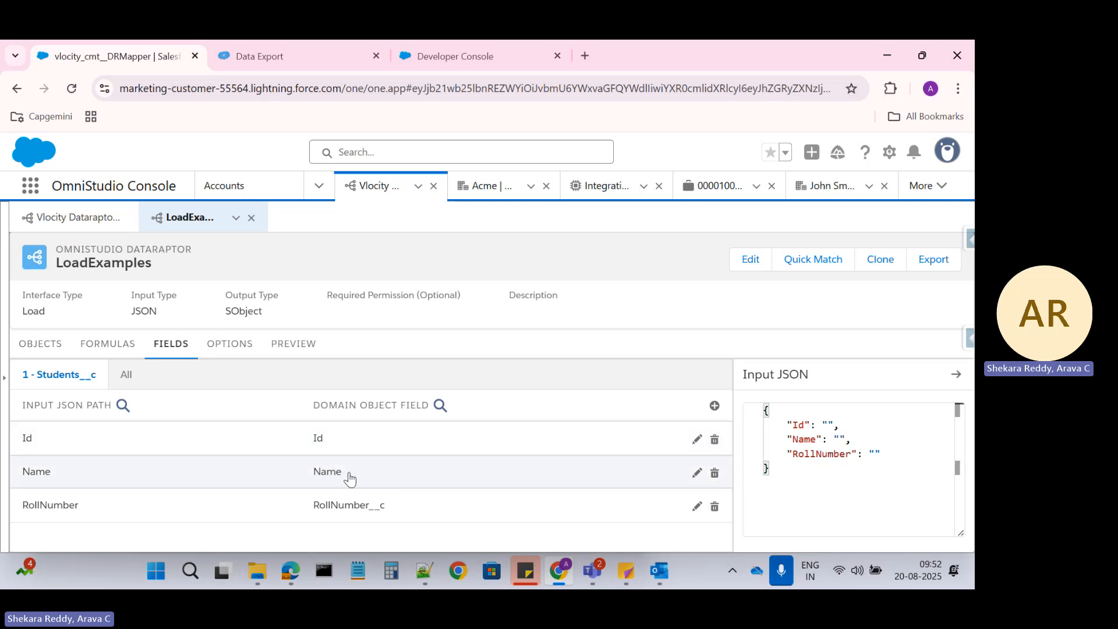
pyautogui.click(297, 344)
pyautogui.doubleClick(132, 438)
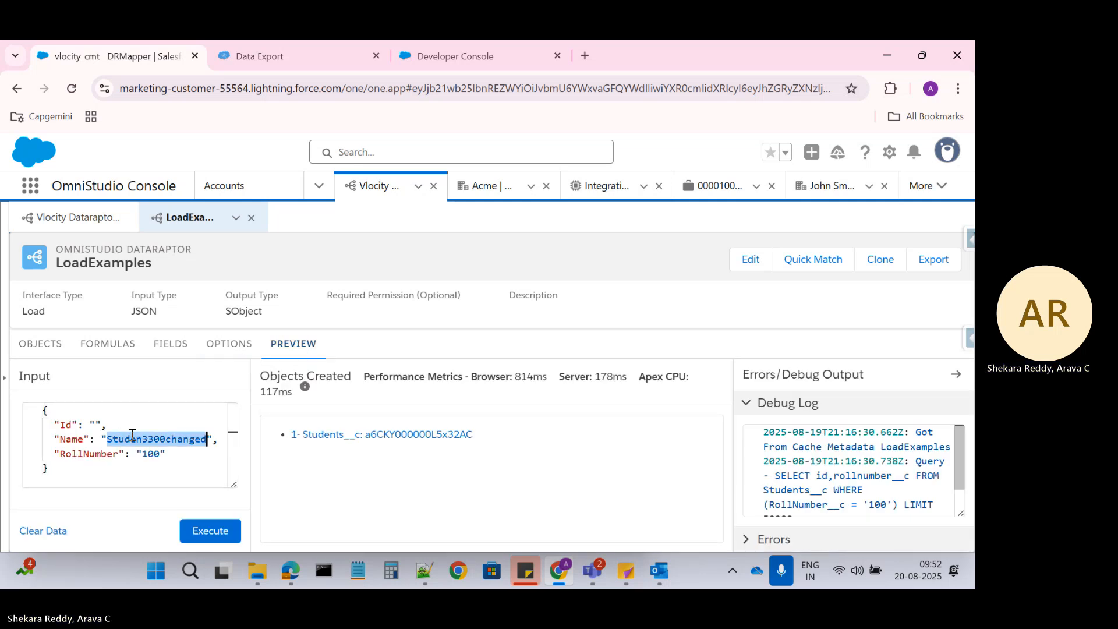
pyautogui.press('BackSpace')
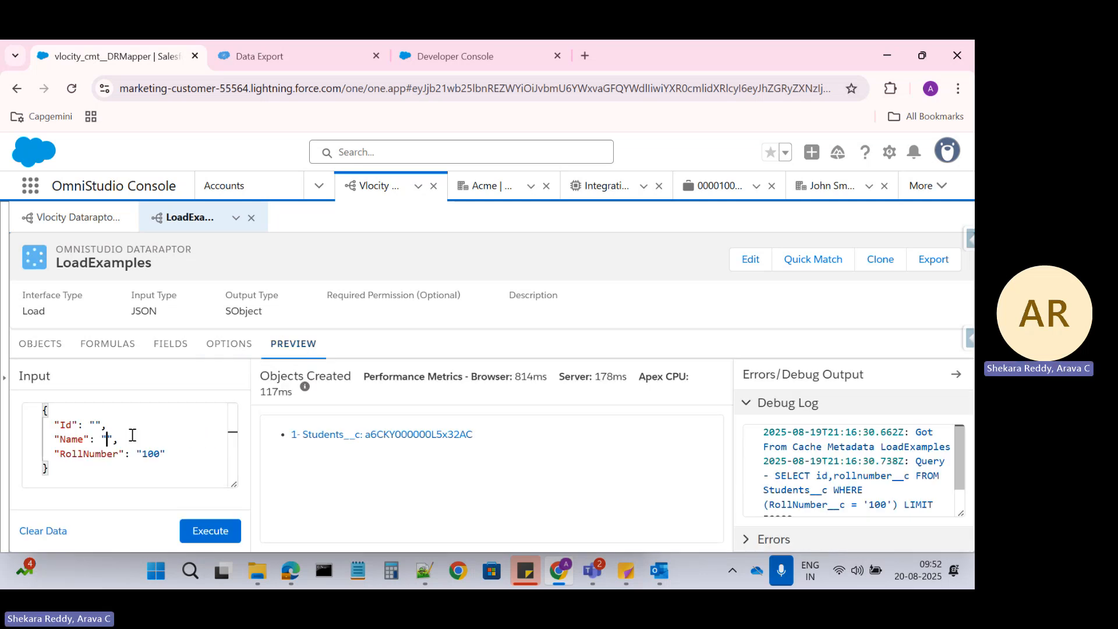
pyautogui.write('Student1')
pyautogui.click(201, 535)
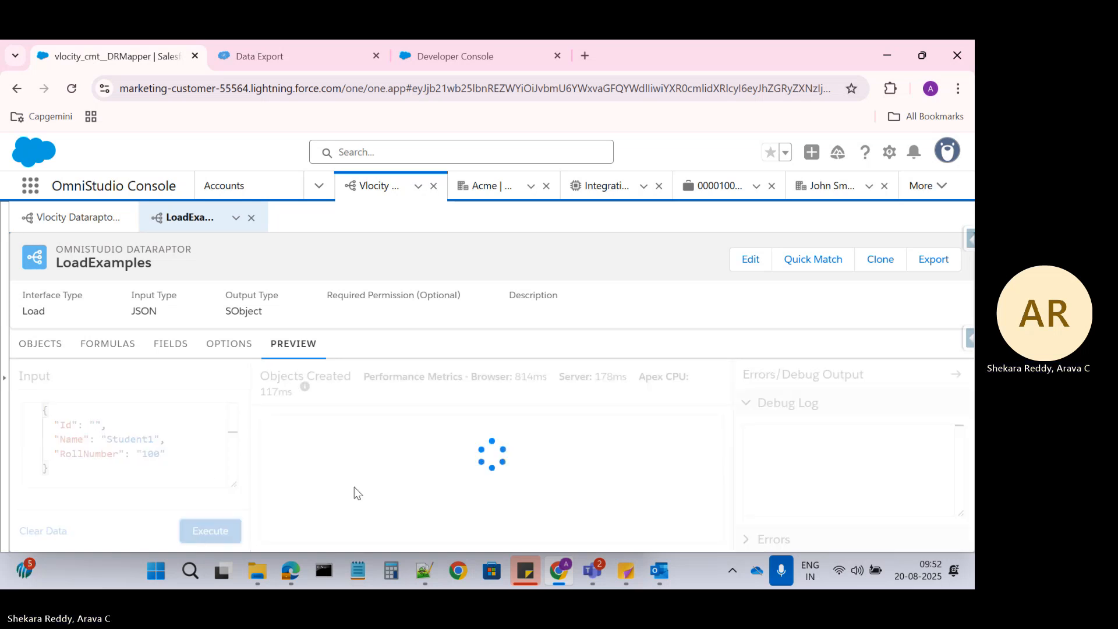
# Re-run the Students__c export to confirm Student1 with roll number 100 was saved
pyautogui.click(257, 56)
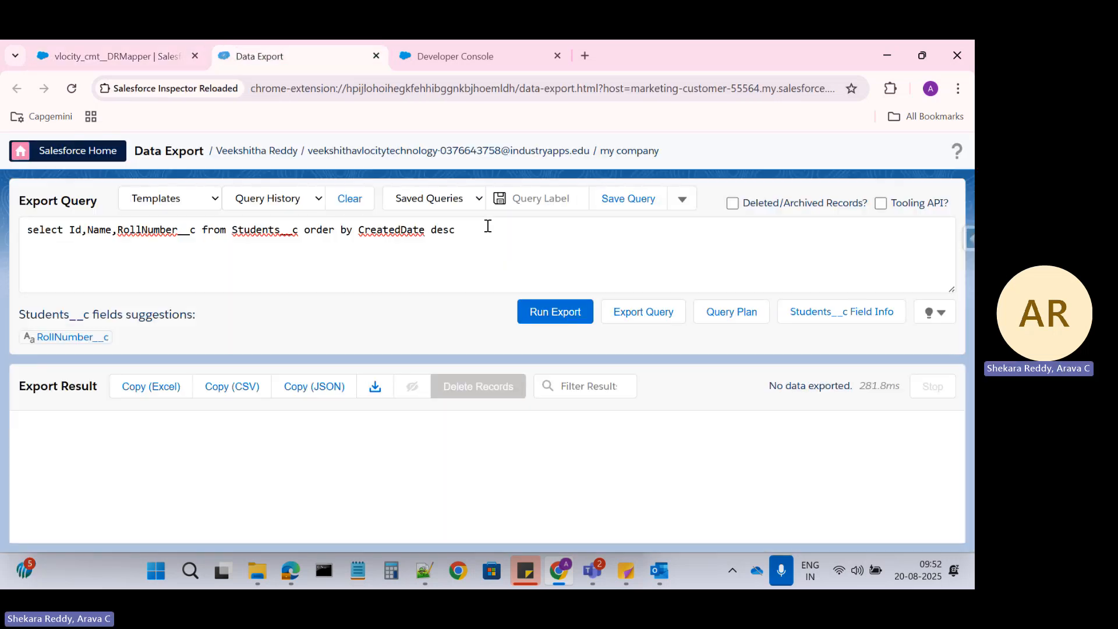
pyautogui.click(547, 310)
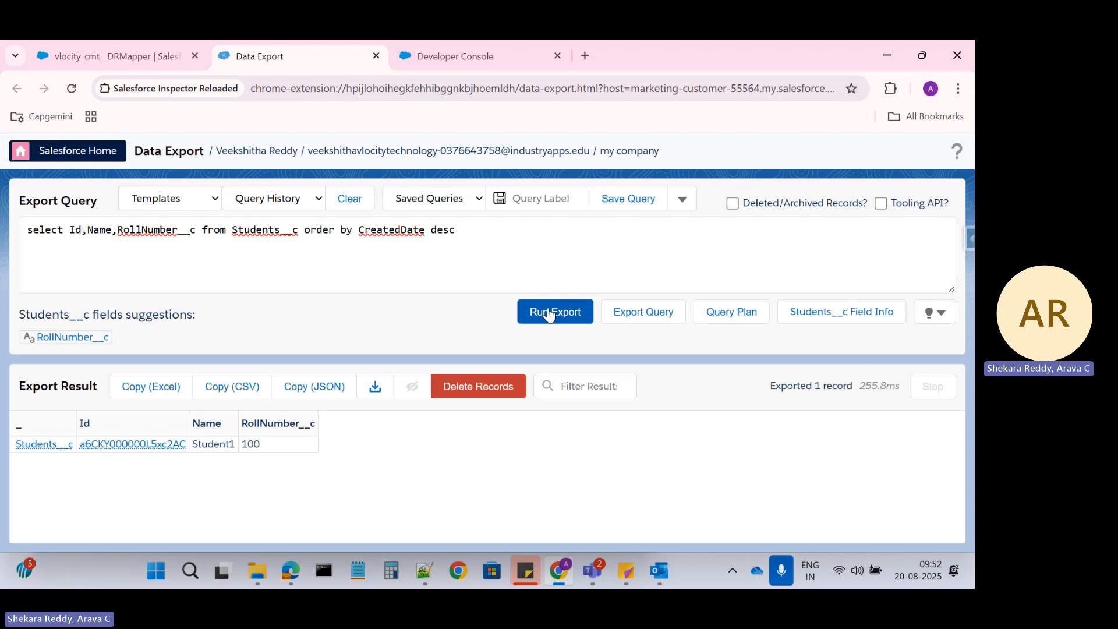
pyautogui.click(144, 57)
# Load Student2 with RollNumber 200, then re-run the export to list both students
pyautogui.click(153, 438)
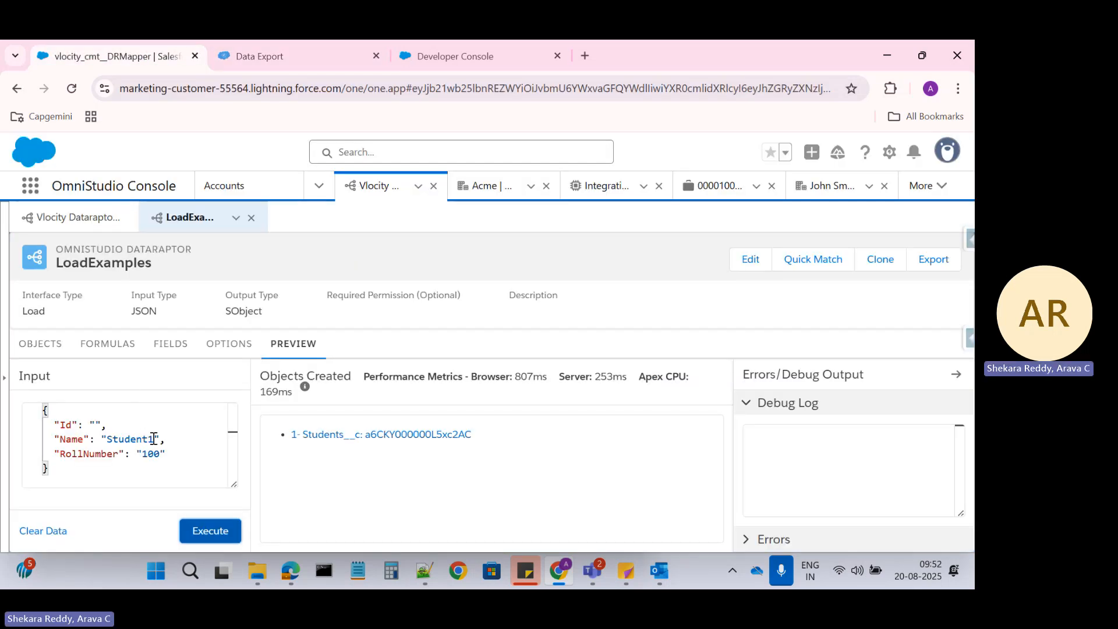
pyautogui.write('2')
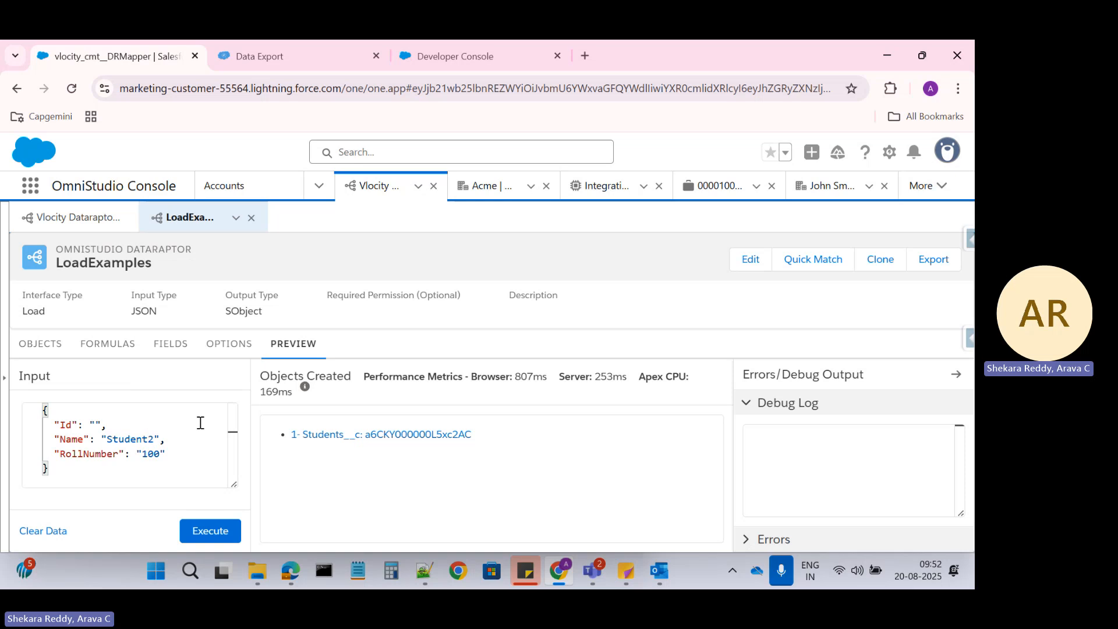
pyautogui.doubleClick(147, 453)
pyautogui.write('2')
pyautogui.click(191, 531)
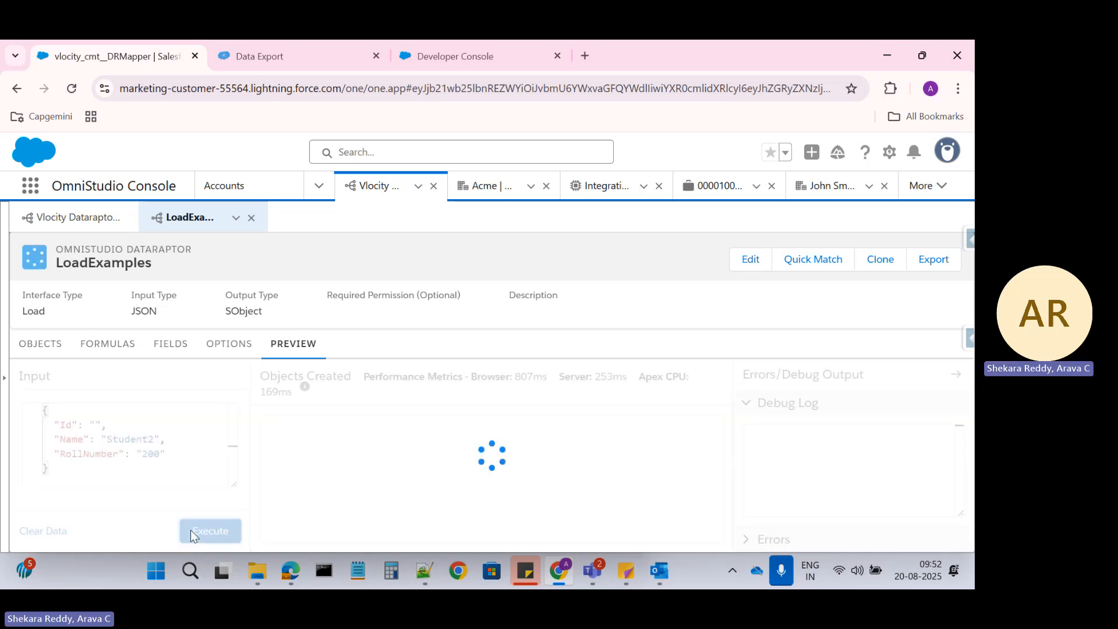
pyautogui.click(334, 50)
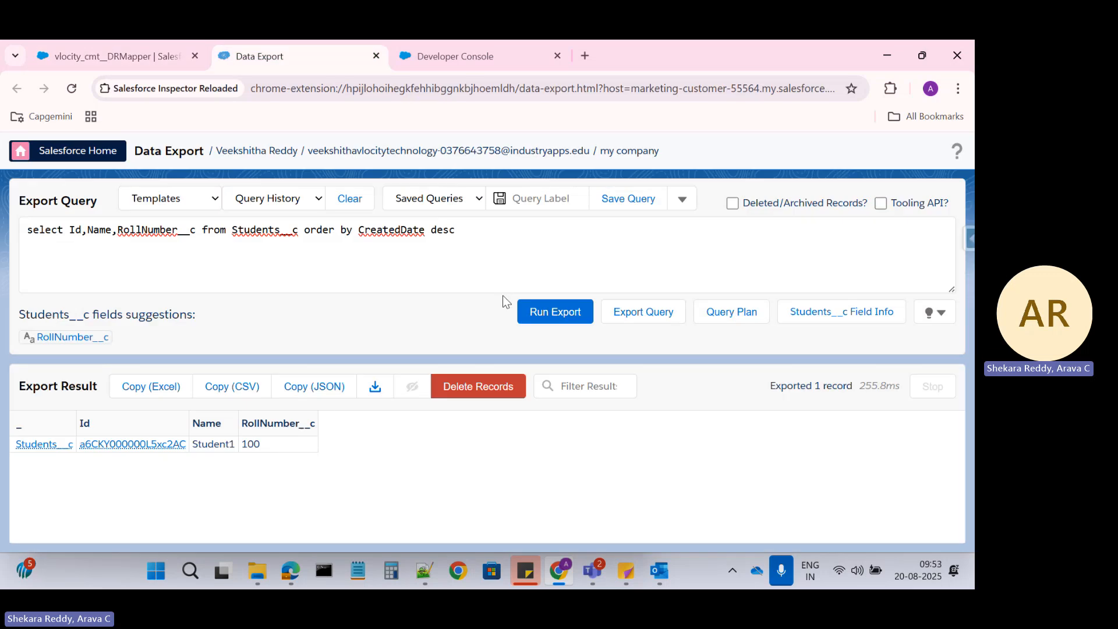
pyautogui.click(540, 314)
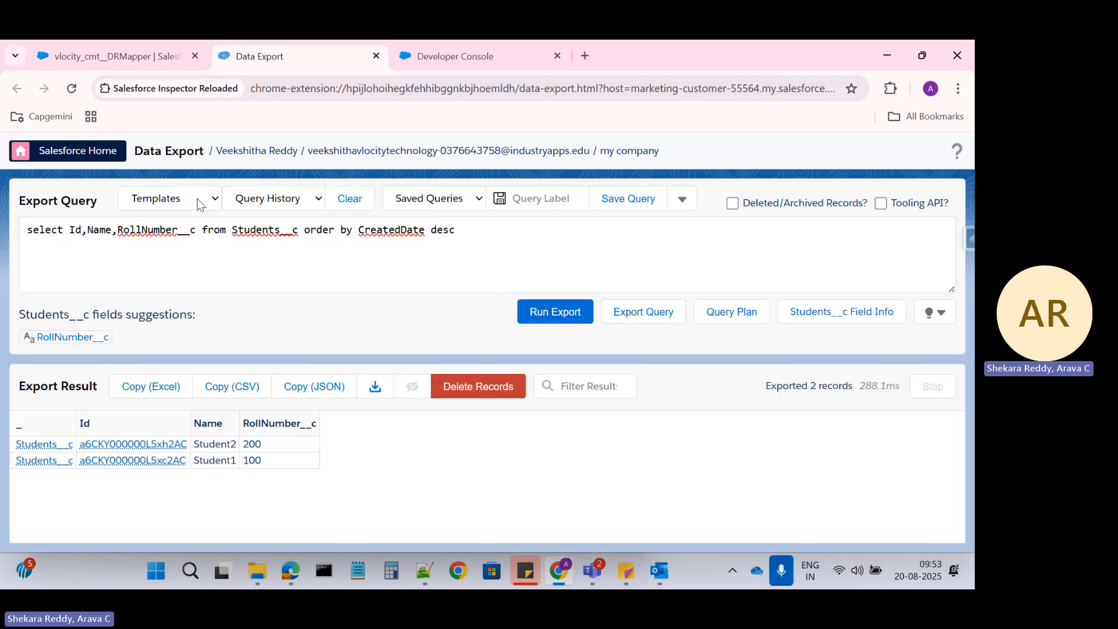
pyautogui.click(127, 55)
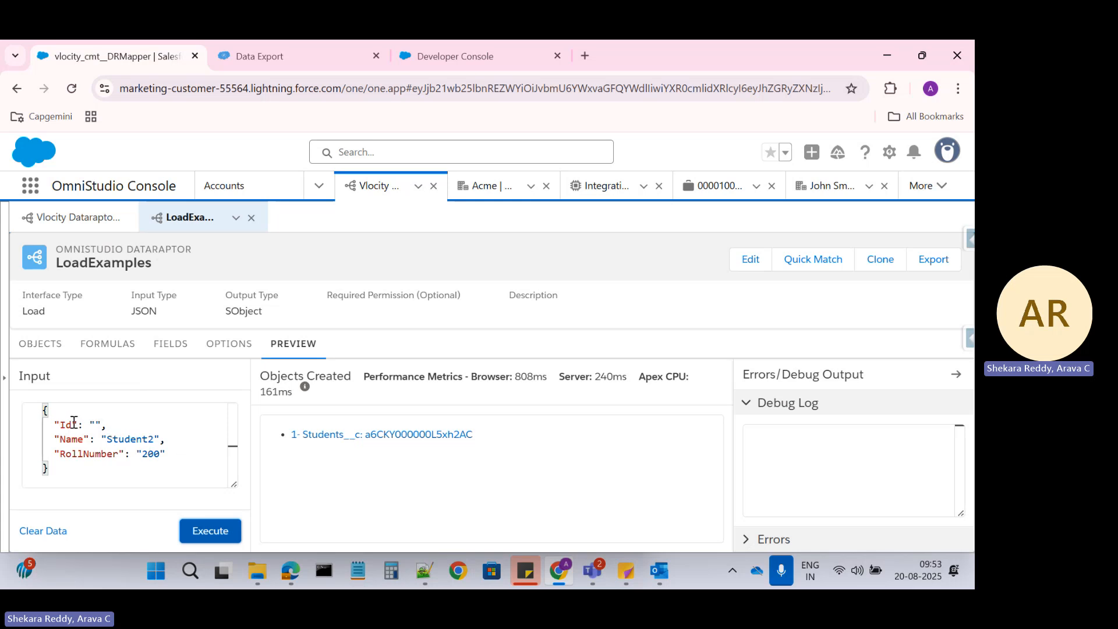
# Copy Student2's record Id from Data Export into the preview input's Id value
pyautogui.click(238, 60)
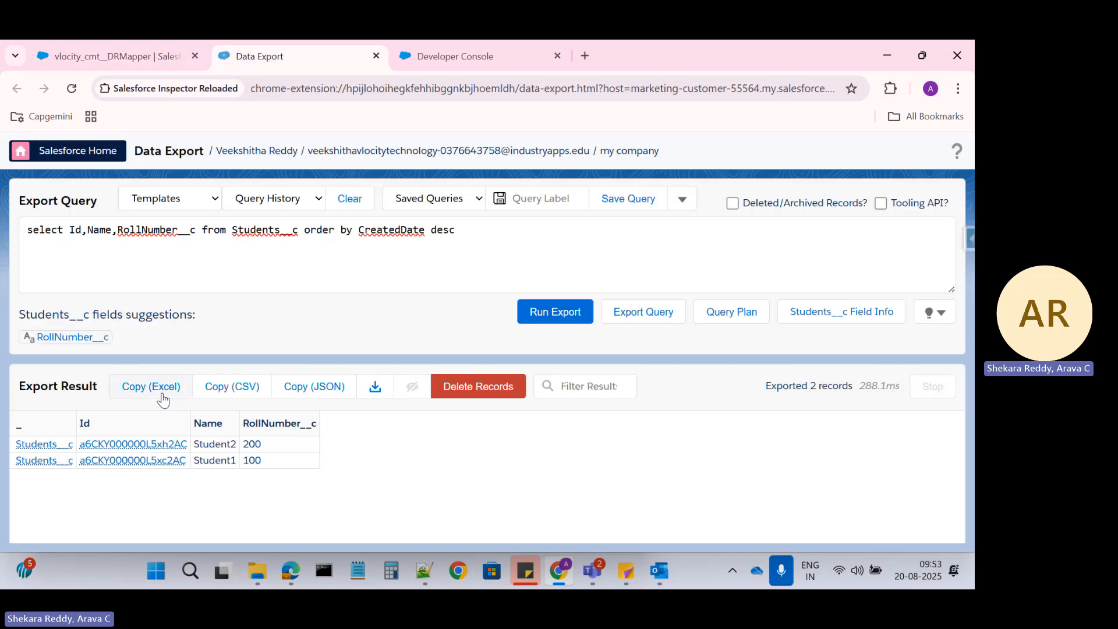
pyautogui.doubleClick(185, 445)
pyautogui.hotkey('ctrl', 'c')
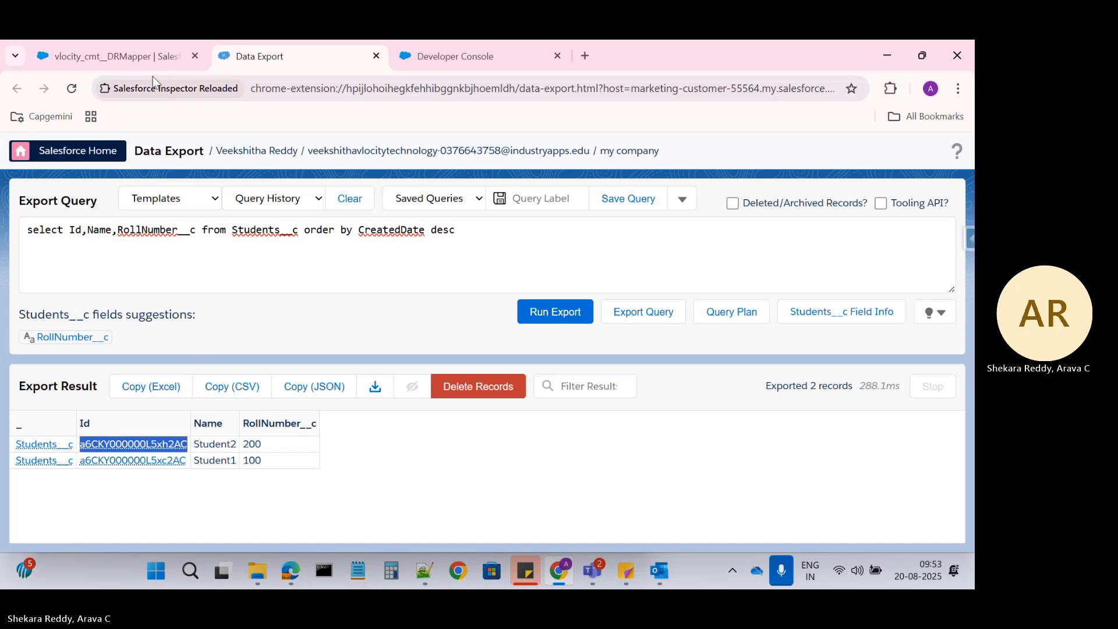
pyautogui.click(140, 55)
pyautogui.click(94, 425)
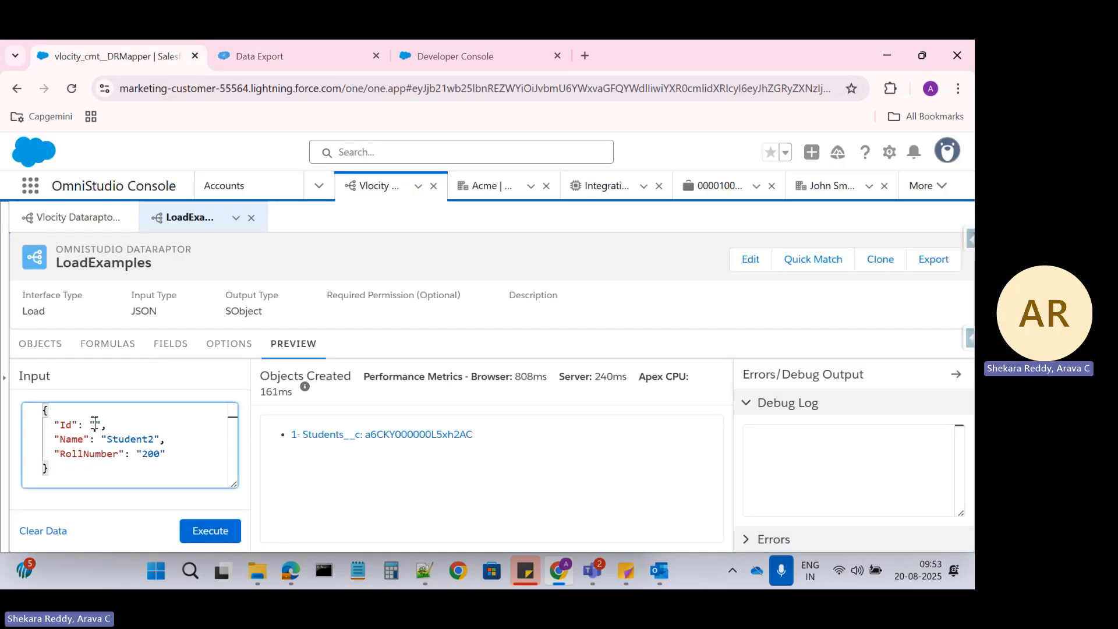
pyautogui.hotkey('ctrl', 'v')
# Change the preview input to Name Student3 and RollNumber 300
pyautogui.click(155, 438)
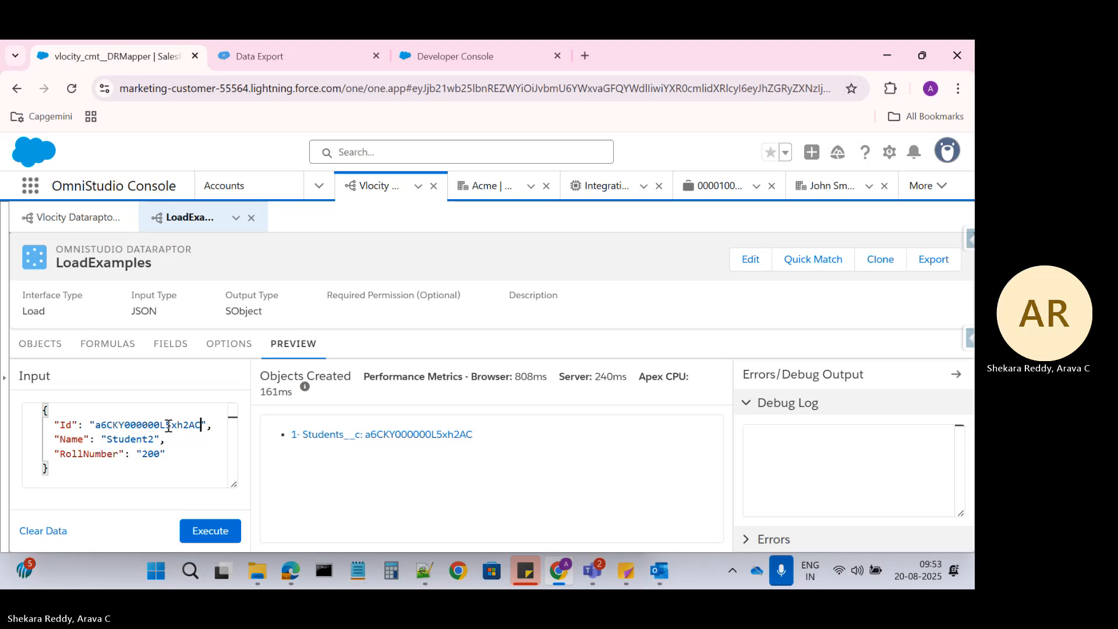
pyautogui.press('BackSpace')
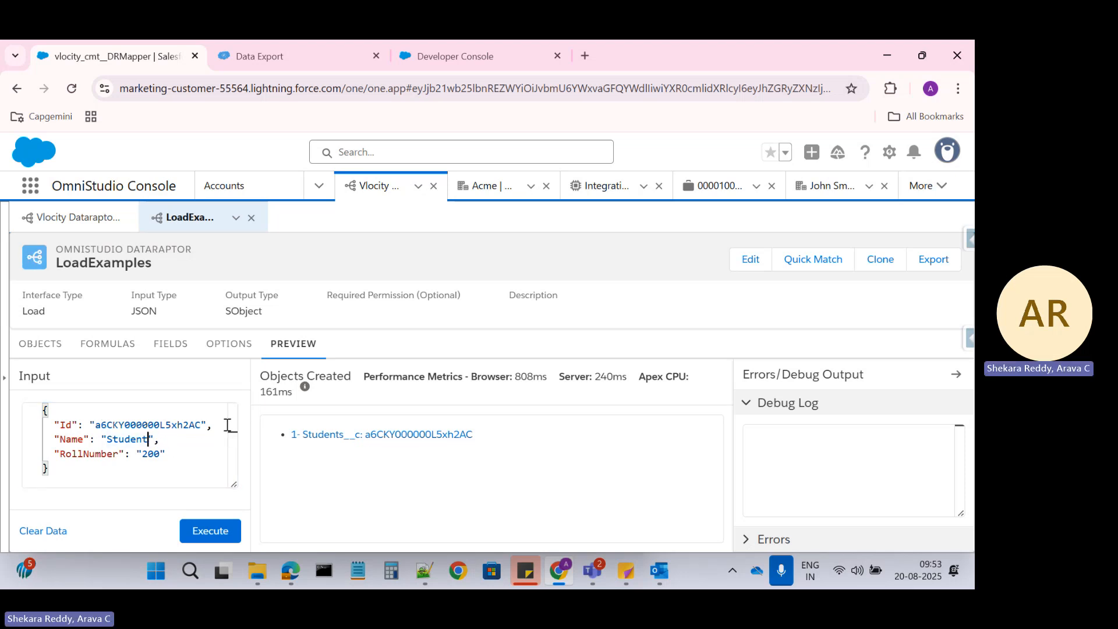
pyautogui.click(148, 454)
pyautogui.press('BackSpace')
pyautogui.write('3')
# Compare the input's Id value with Student2's record Id in the Data Export results
pyautogui.click(319, 40)
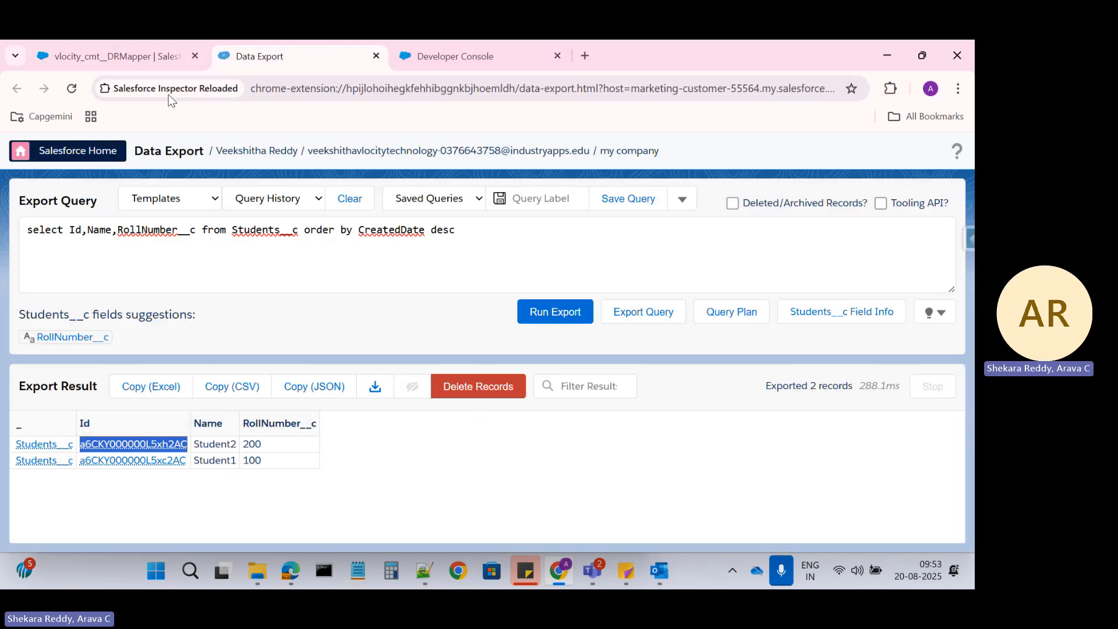
pyautogui.click(162, 53)
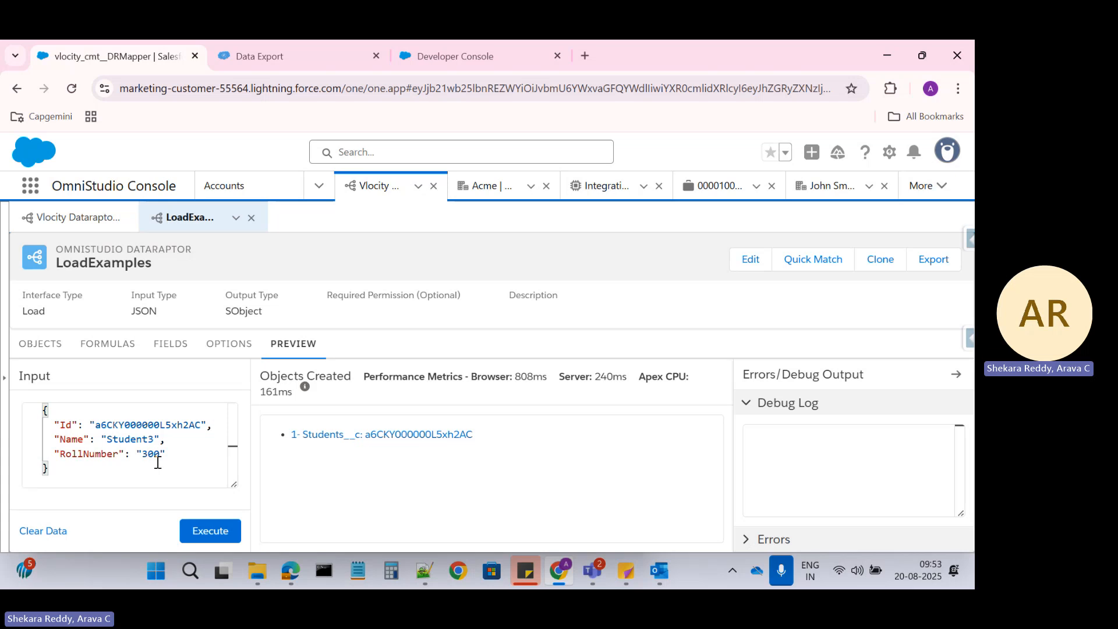
pyautogui.doubleClick(155, 425)
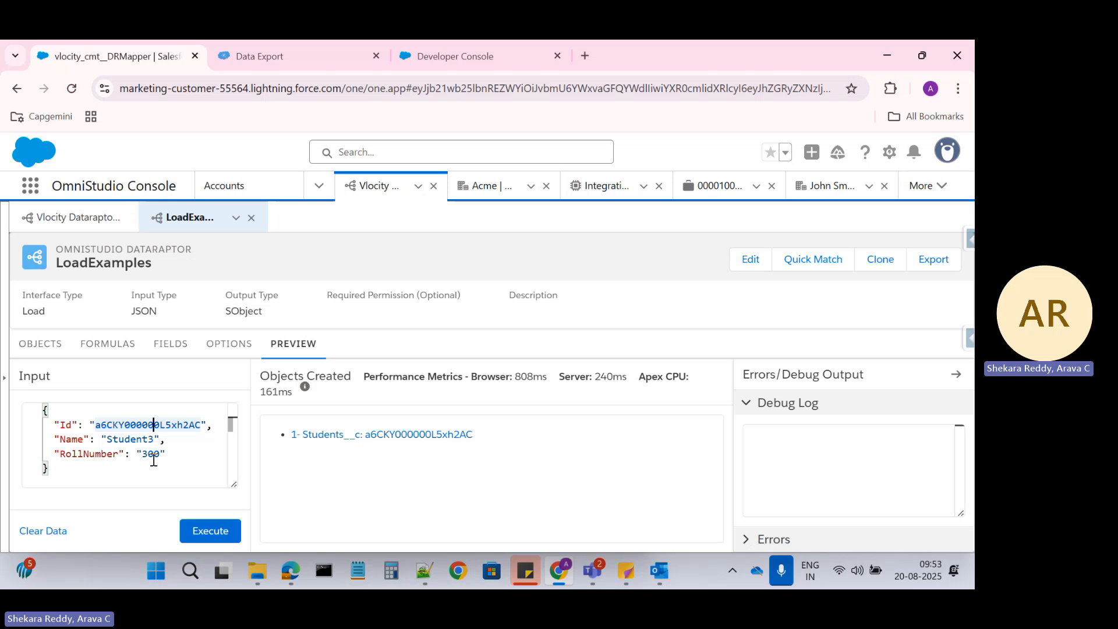
pyautogui.click(285, 54)
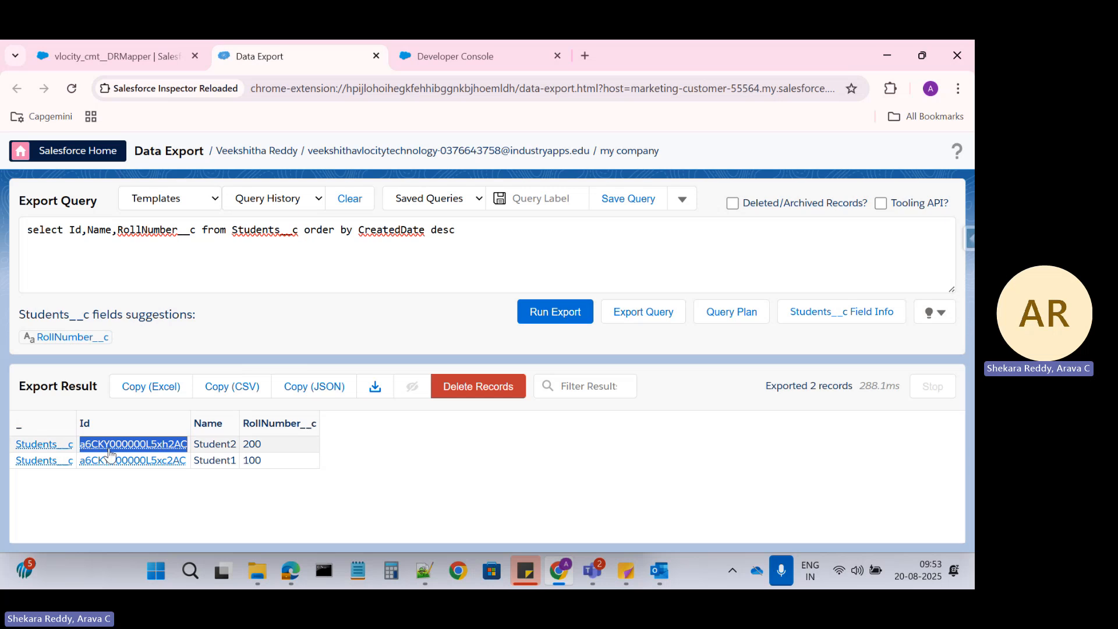
# Execute the update with Student2's Id, Name Student3 and RollNumber 300, then re-query Students__c
pyautogui.click(122, 57)
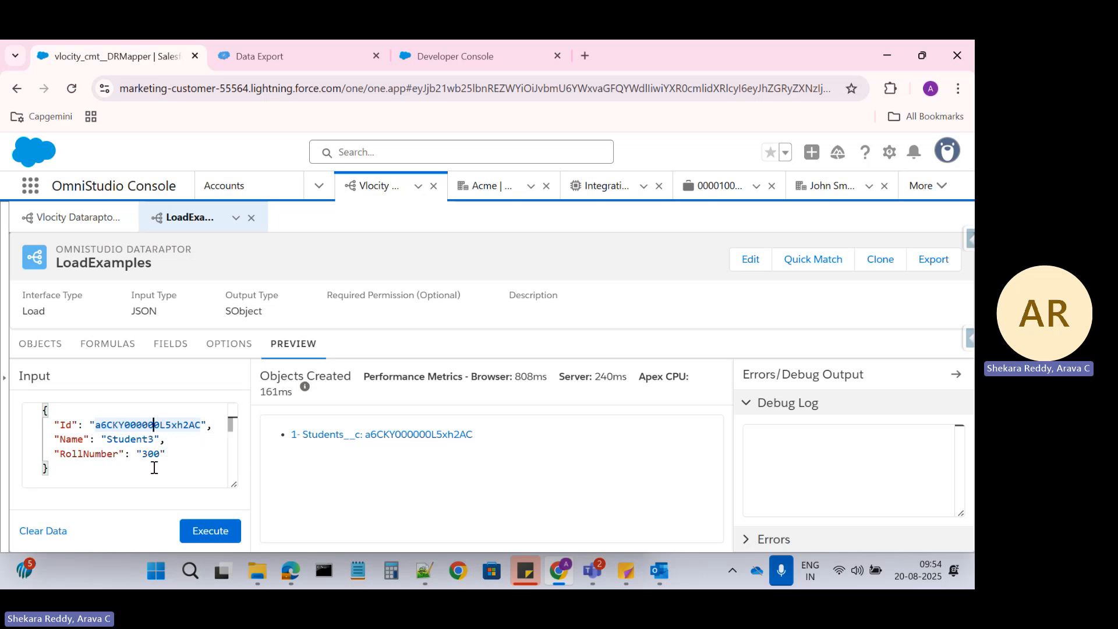
pyautogui.click(204, 535)
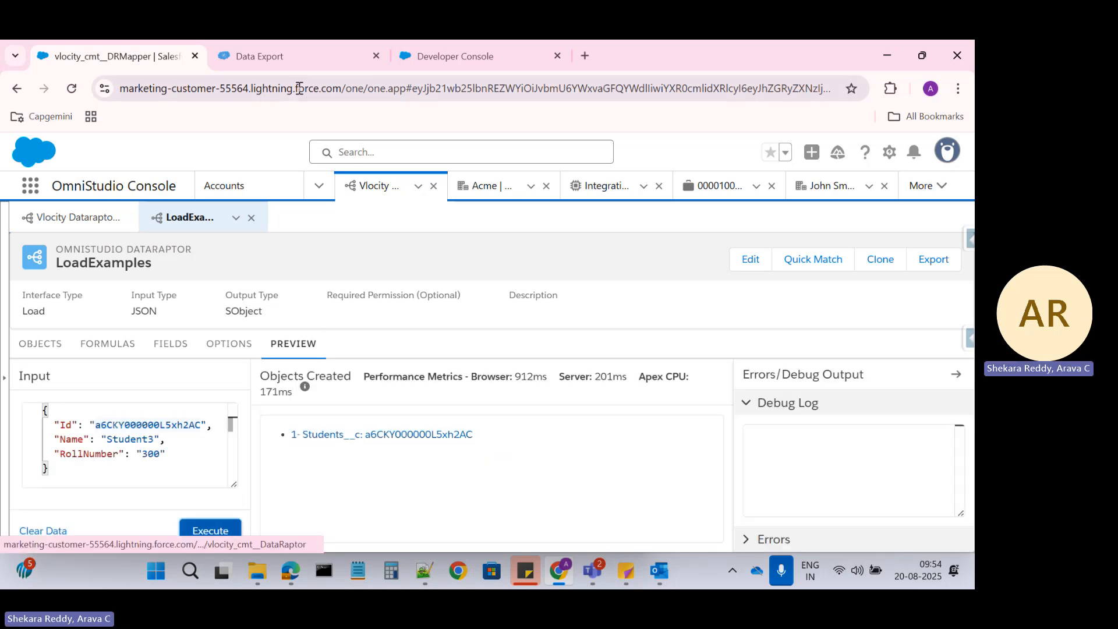
pyautogui.click(263, 51)
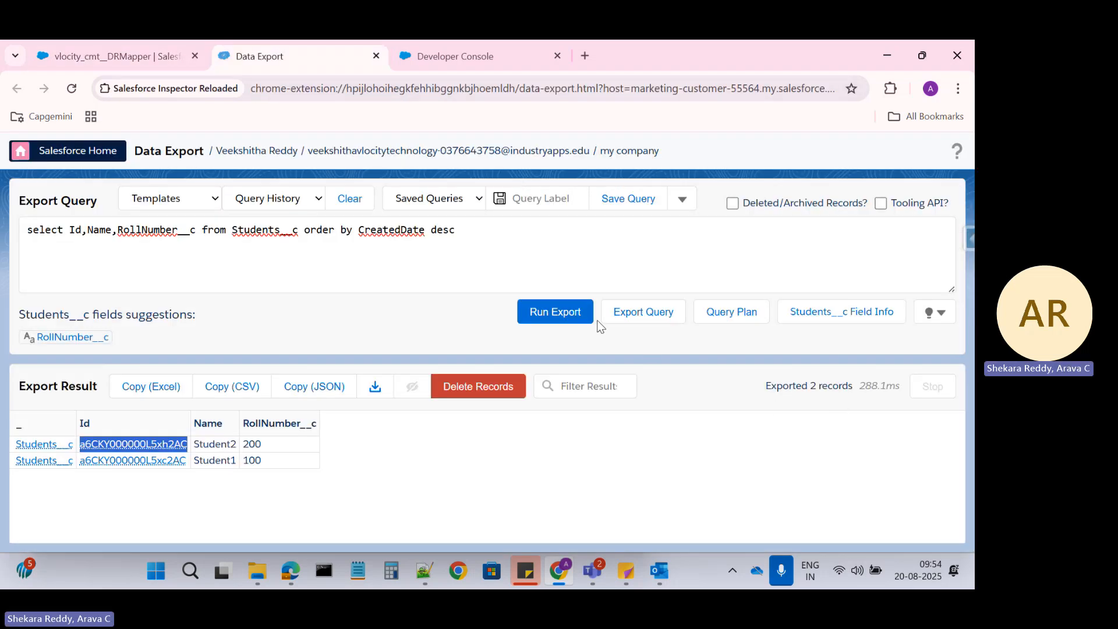
pyautogui.click(554, 314)
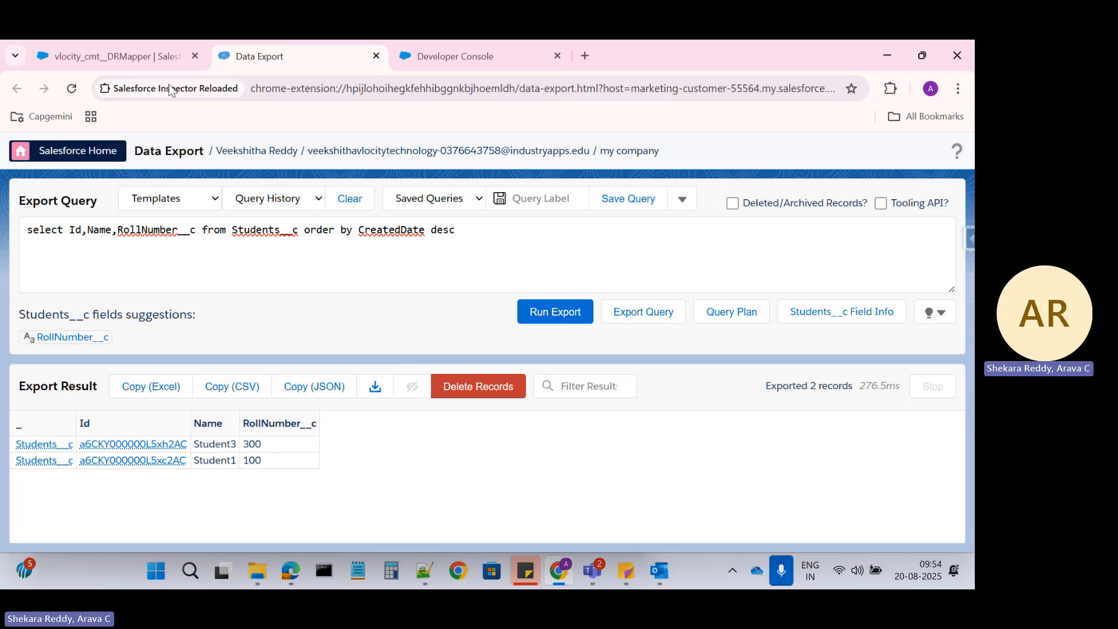
# Inspect the record Id value in the LoadExamples preview input
pyautogui.click(150, 64)
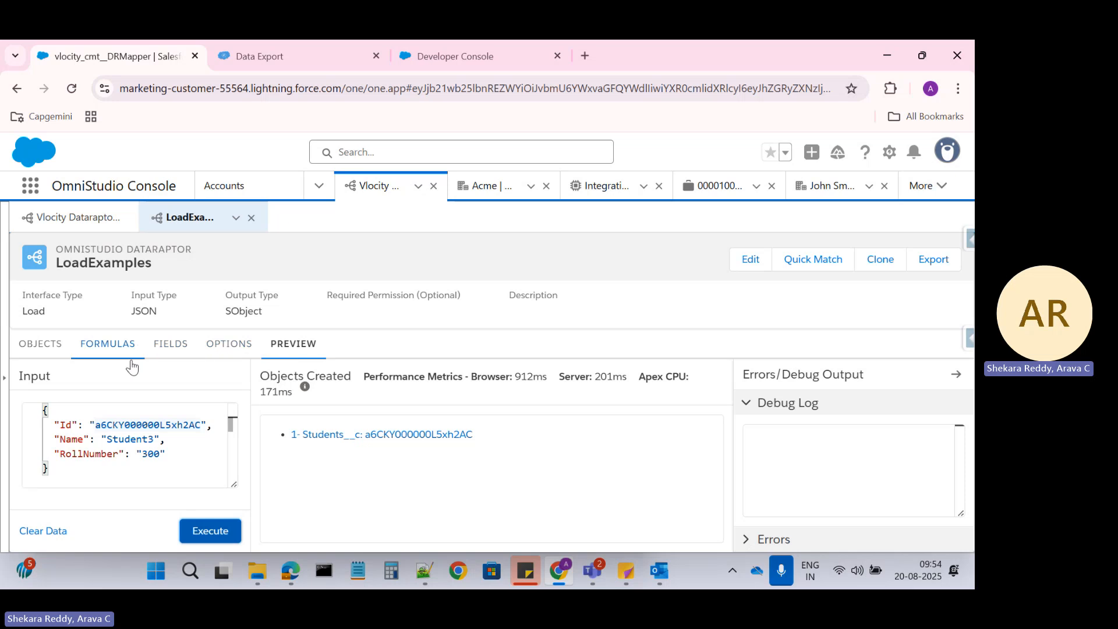
pyautogui.doubleClick(128, 421)
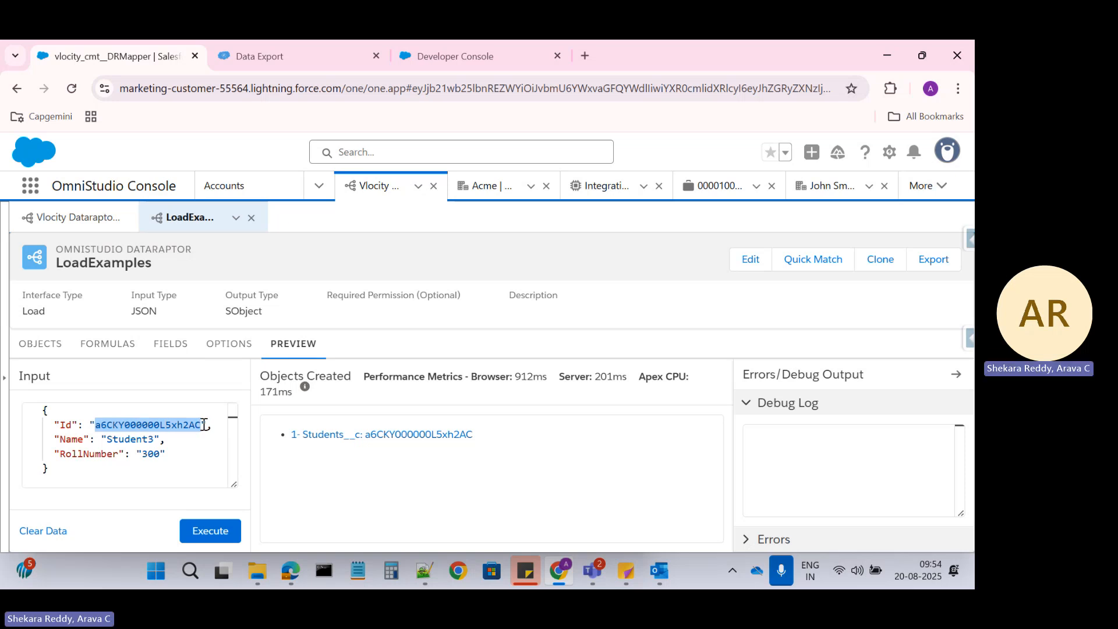
pyautogui.click(125, 426)
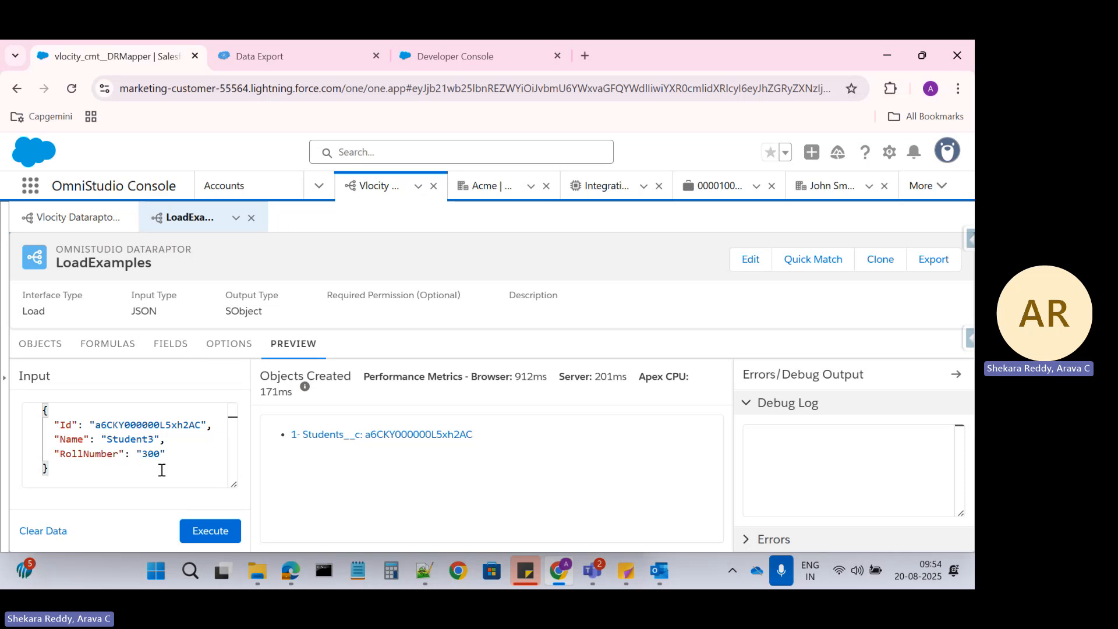
pyautogui.click(194, 458)
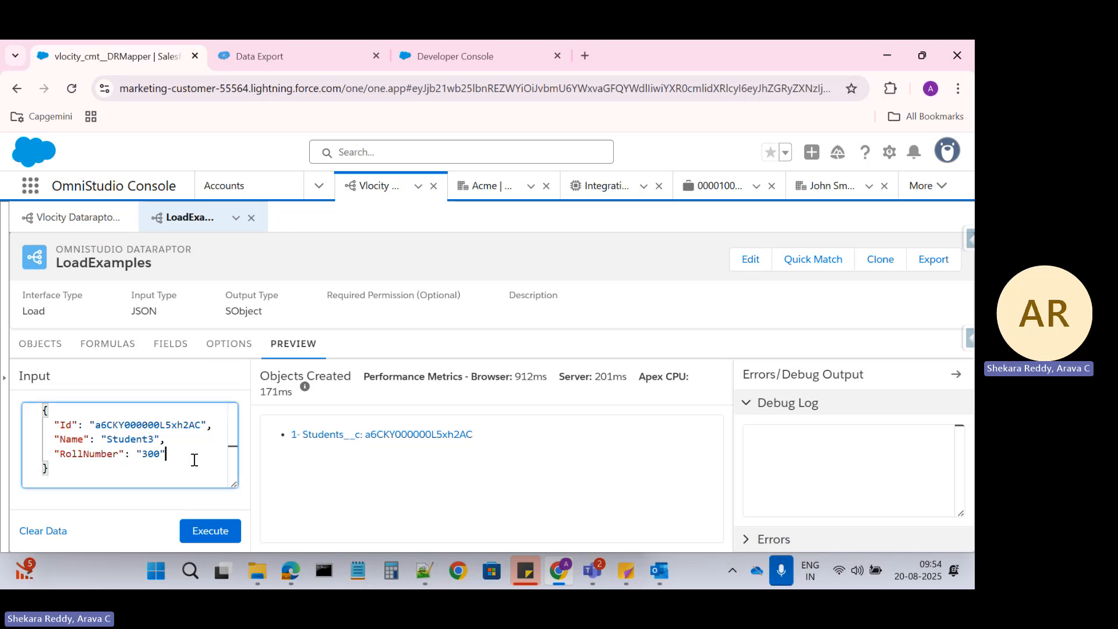
# Tick Upsert Key on the Students__c Id-to-Id field mapping
pyautogui.click(113, 345)
pyautogui.click(164, 348)
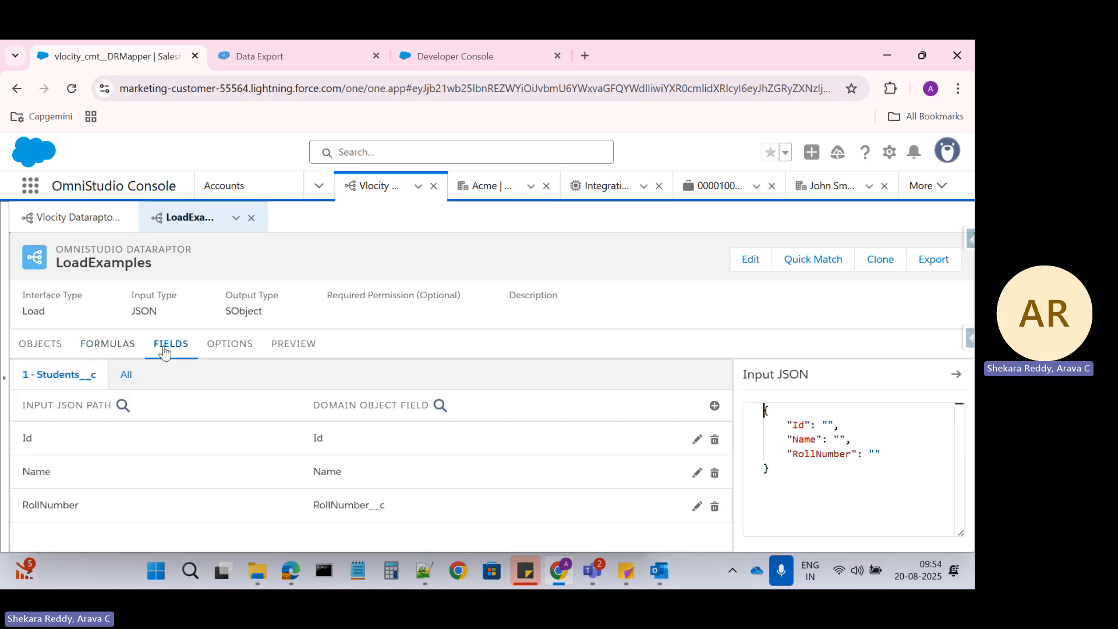
pyautogui.click(300, 442)
pyautogui.scroll(-2, 160, 466)
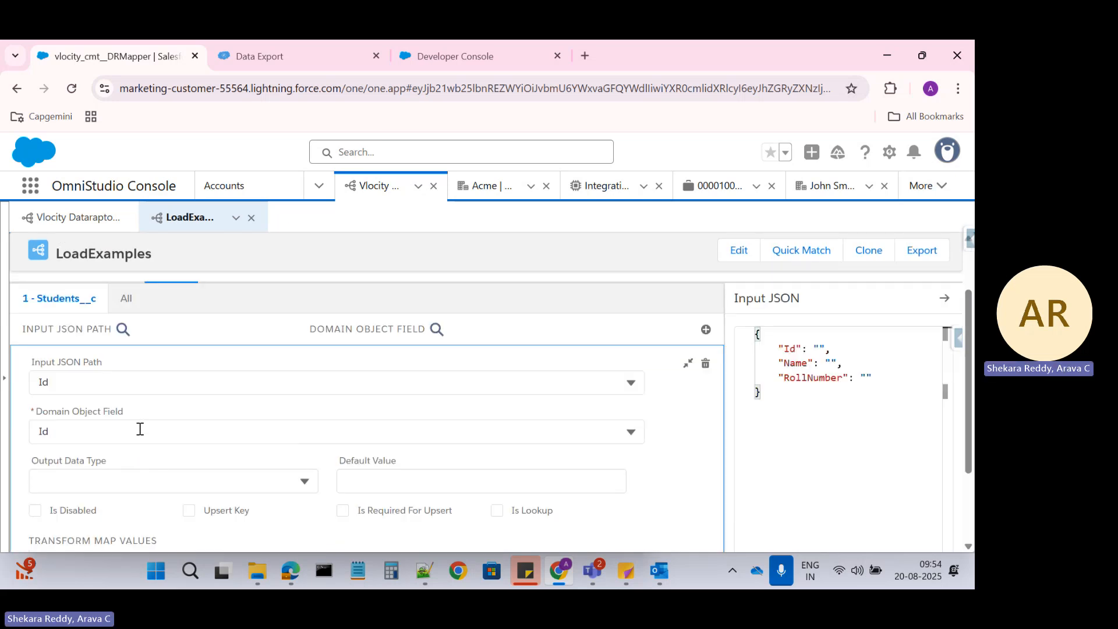
pyautogui.click(189, 510)
pyautogui.scroll(2, 191, 339)
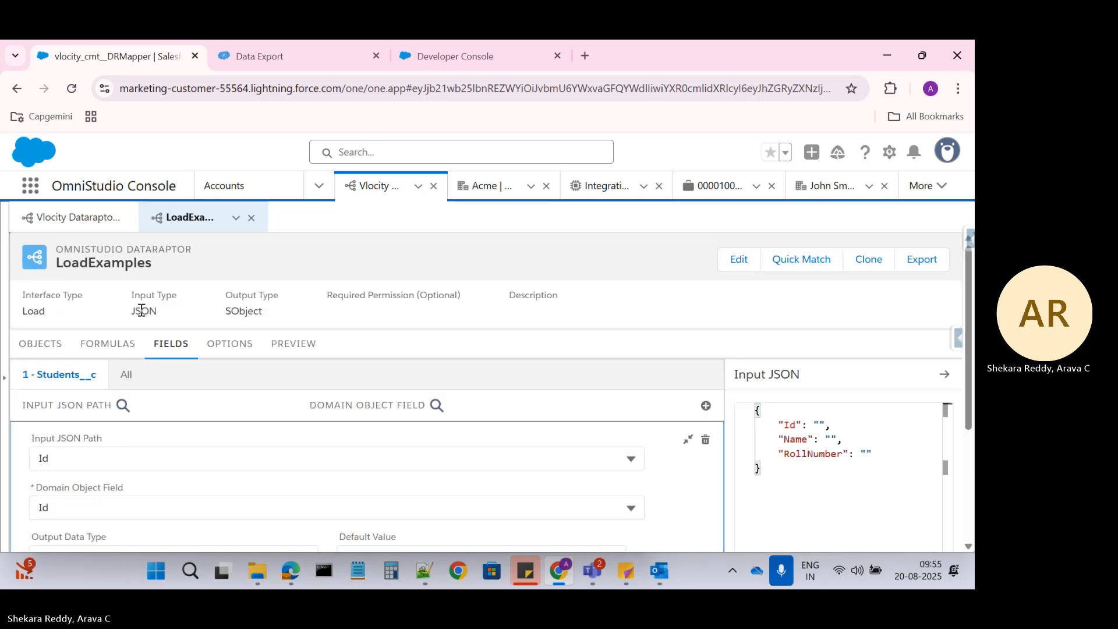
# Clear the Id value in the LoadExamples preview input
pyautogui.click(224, 348)
pyautogui.click(294, 344)
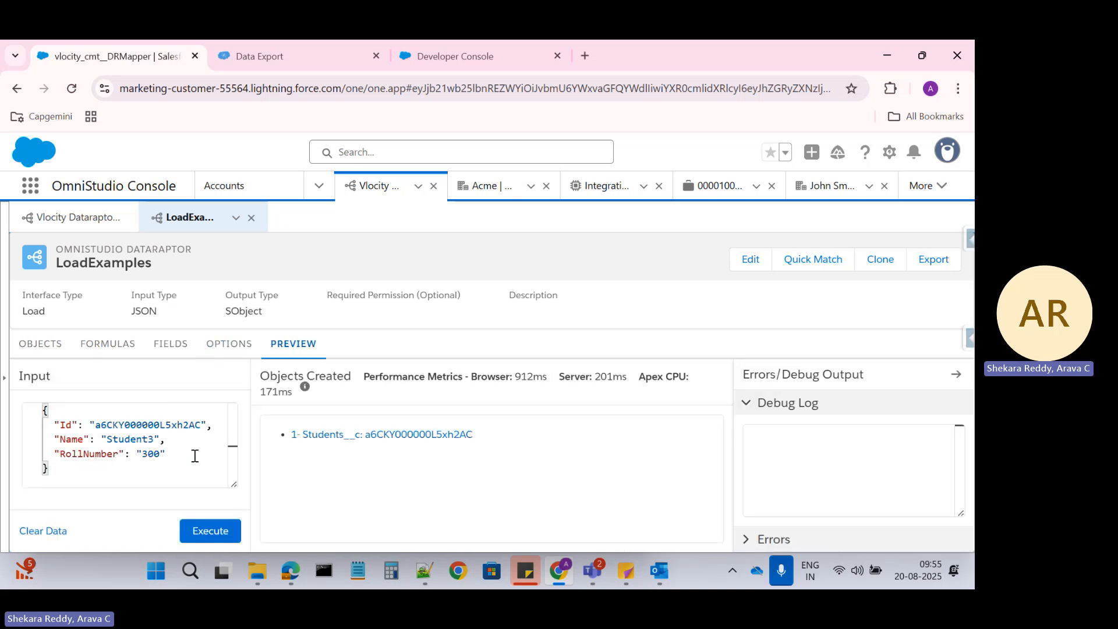
pyautogui.doubleClick(168, 424)
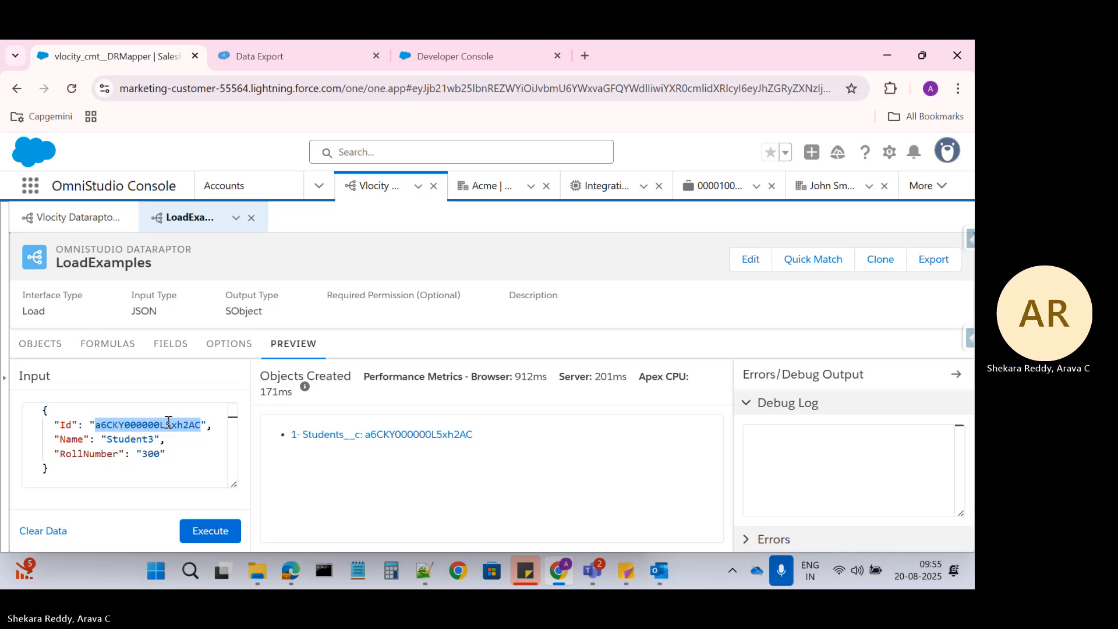
pyautogui.press('BackSpace')
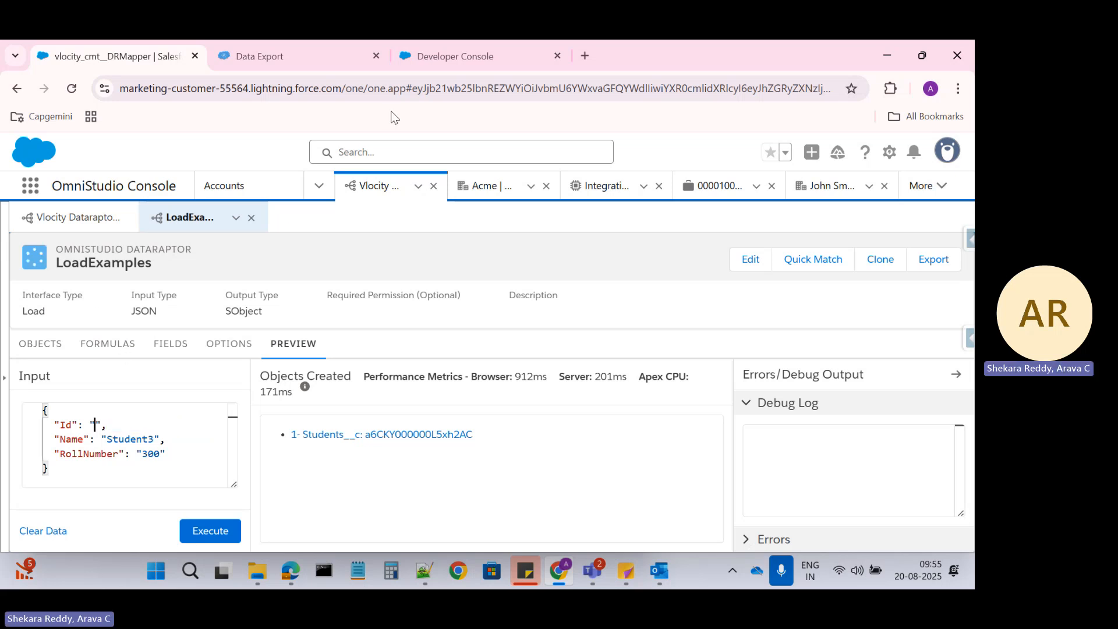
pyautogui.click(351, 52)
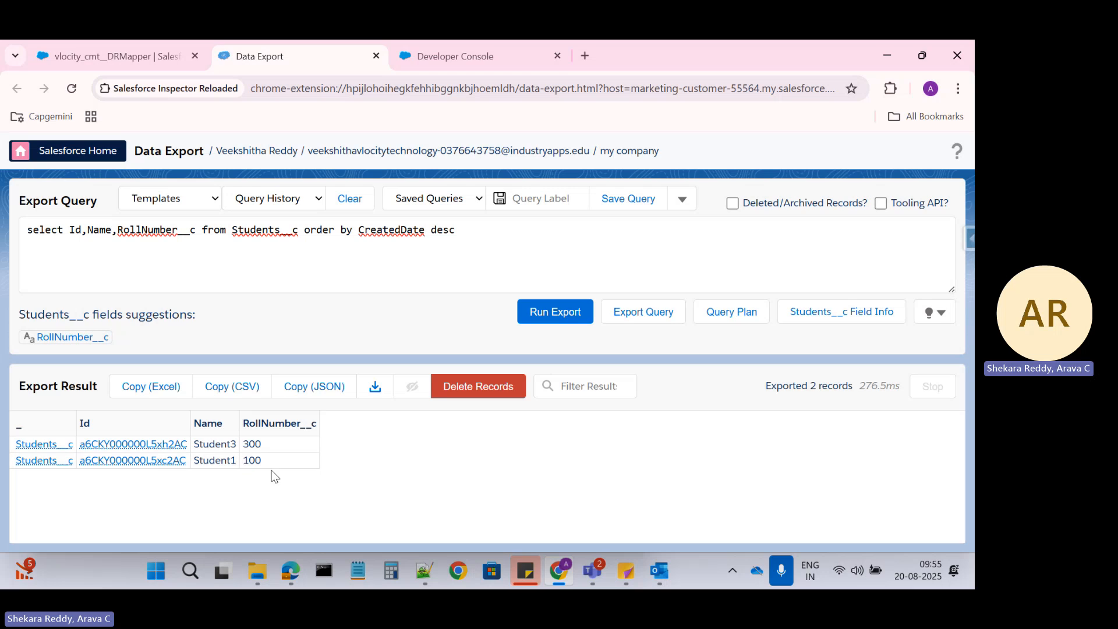
pyautogui.click(117, 56)
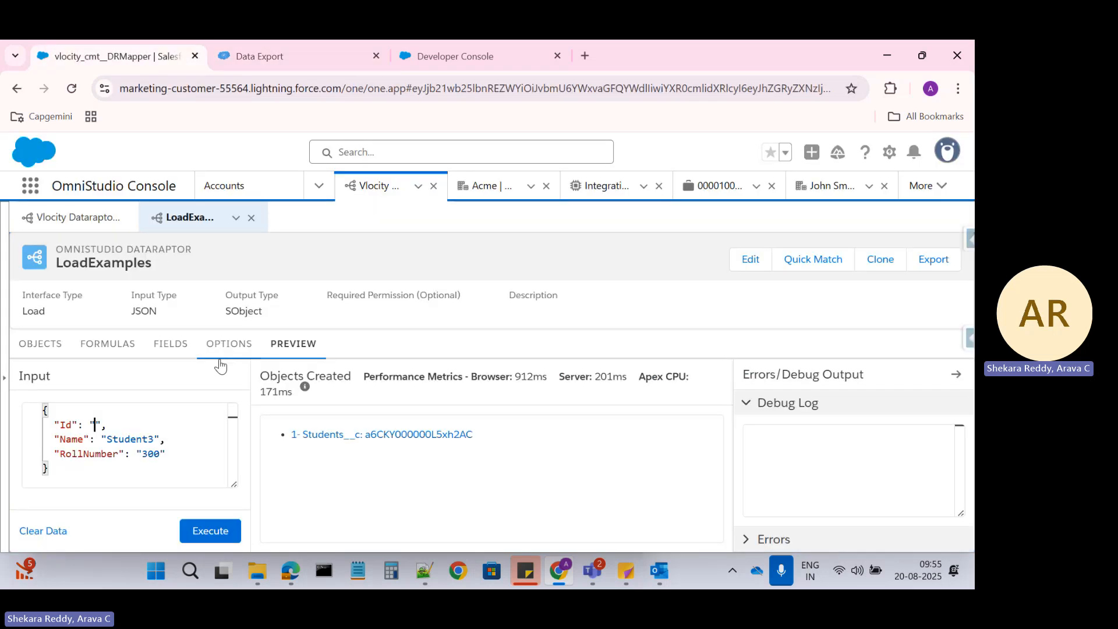
# Execute the load with Name Student2 and RollNumber 200
pyautogui.click(155, 437)
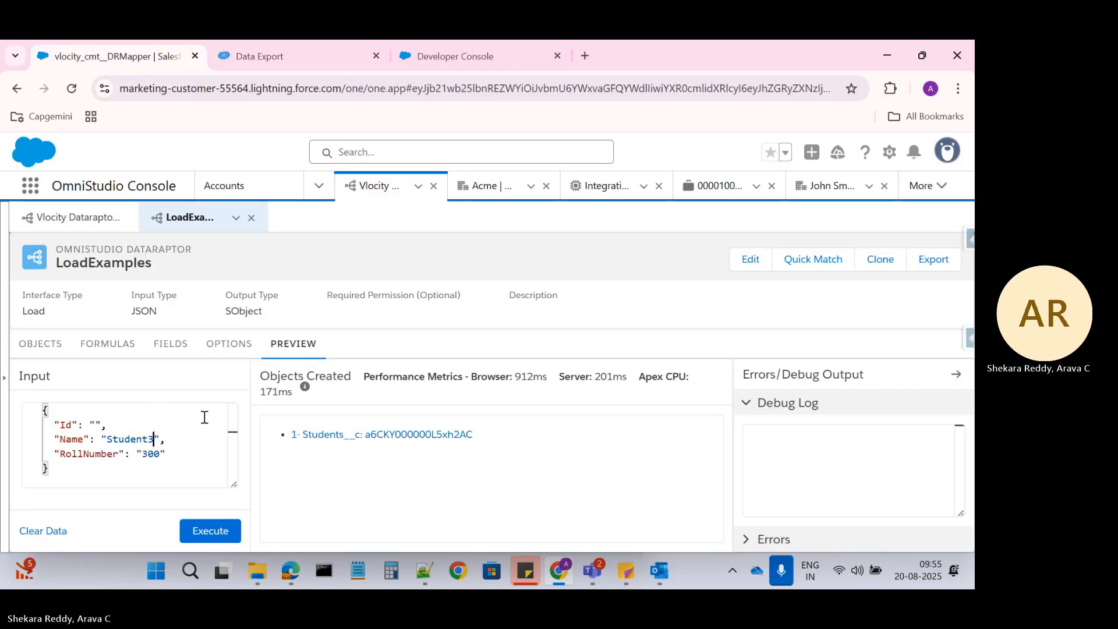
pyautogui.press('BackSpace')
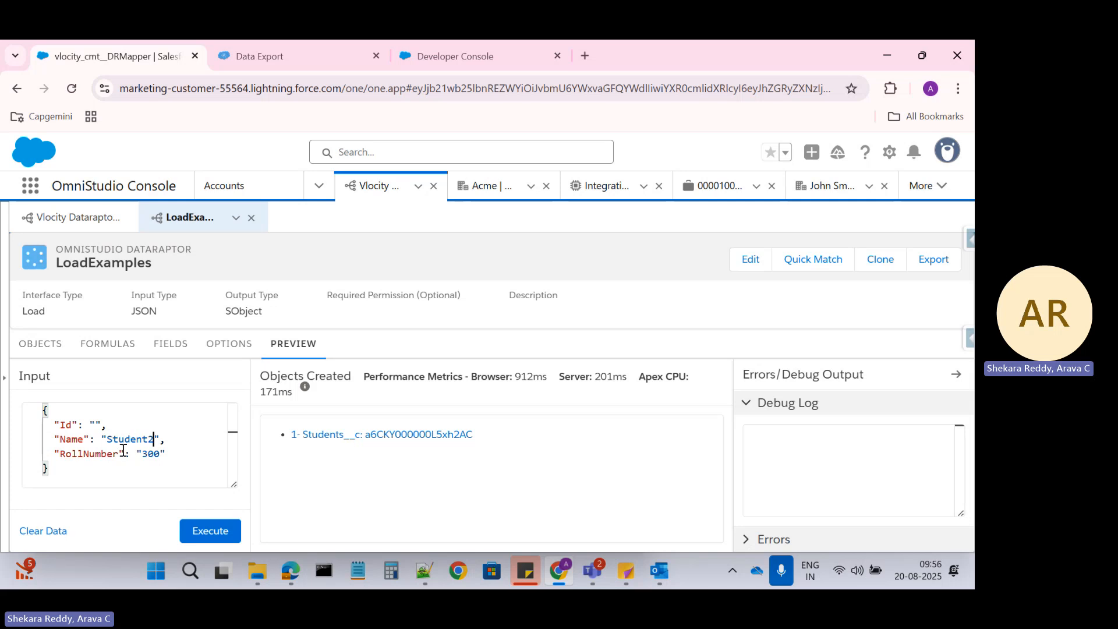
pyautogui.write('2')
pyautogui.click(148, 454)
pyautogui.press('BackSpace')
pyautogui.write('2')
pyautogui.click(221, 539)
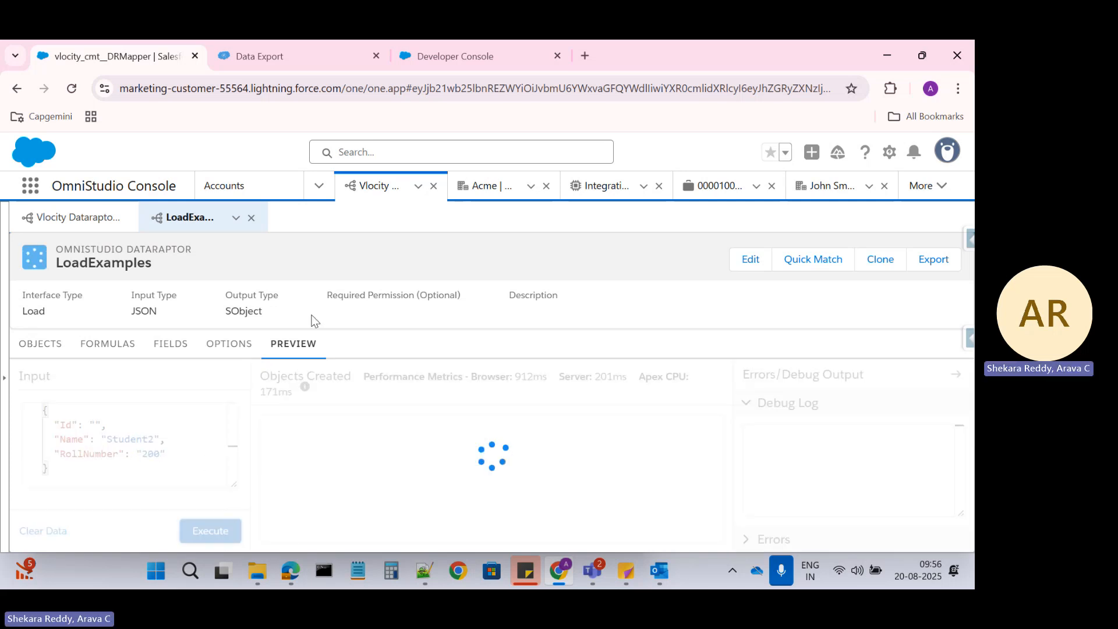
# Re-run the Students__c export, now listing three records including Student2 with 200
pyautogui.click(274, 53)
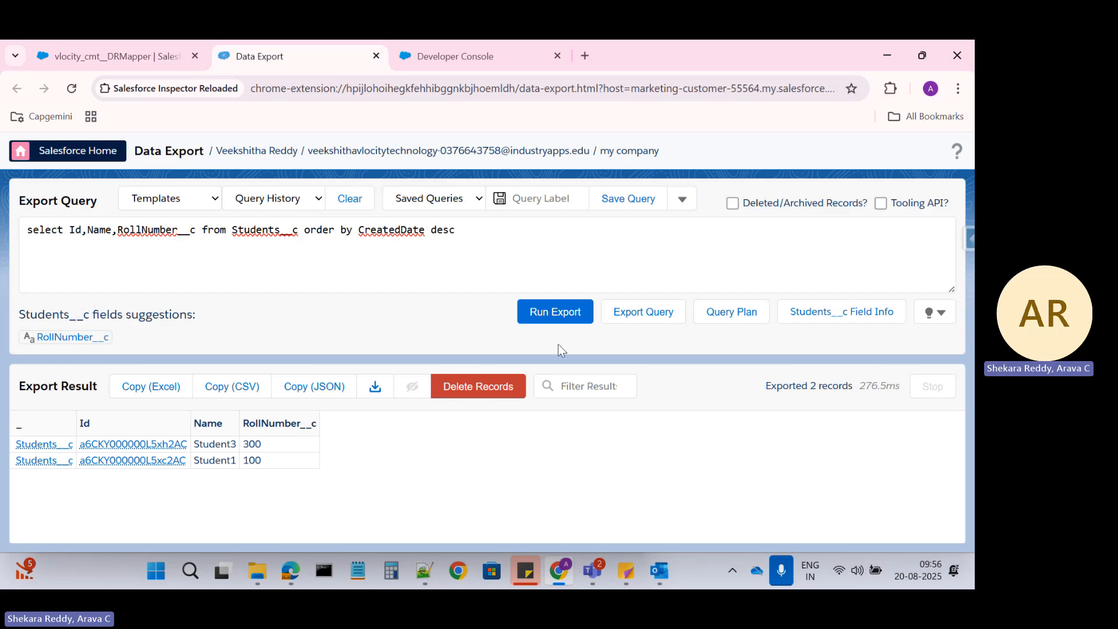
pyautogui.click(542, 318)
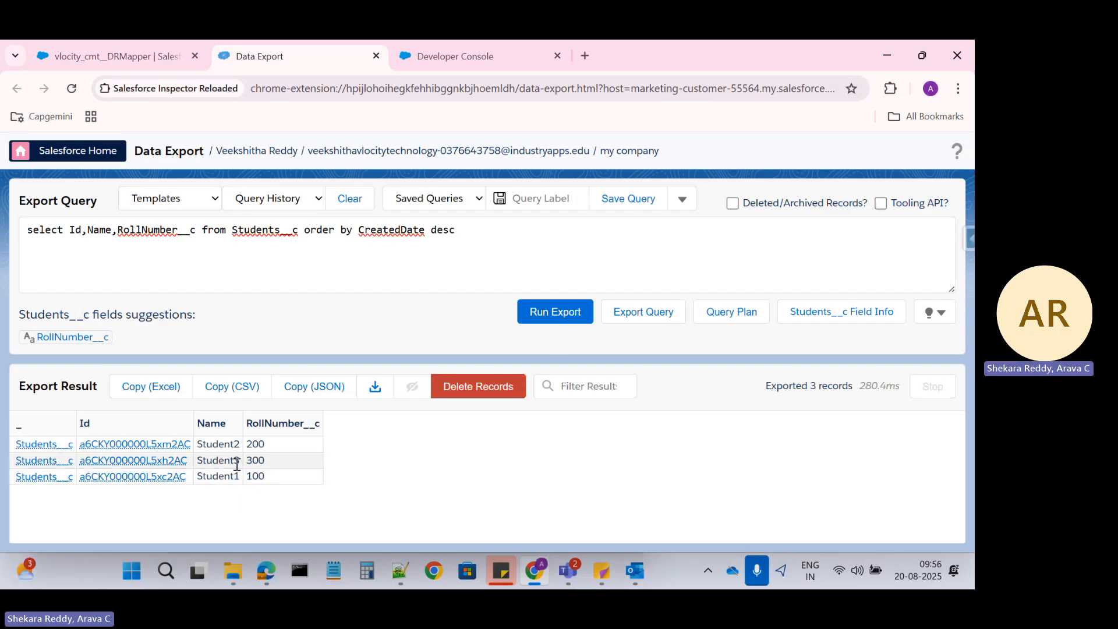
pyautogui.click(158, 62)
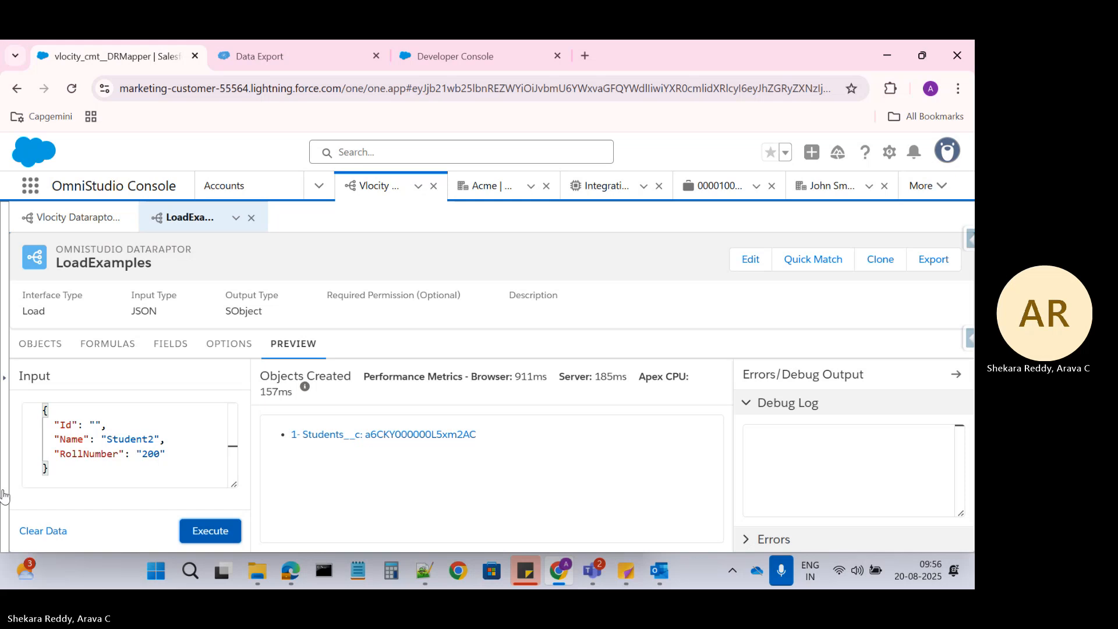
# Edit the Input JSON to Name Student4 and RollNumber 400, Id left blank
pyautogui.click(275, 64)
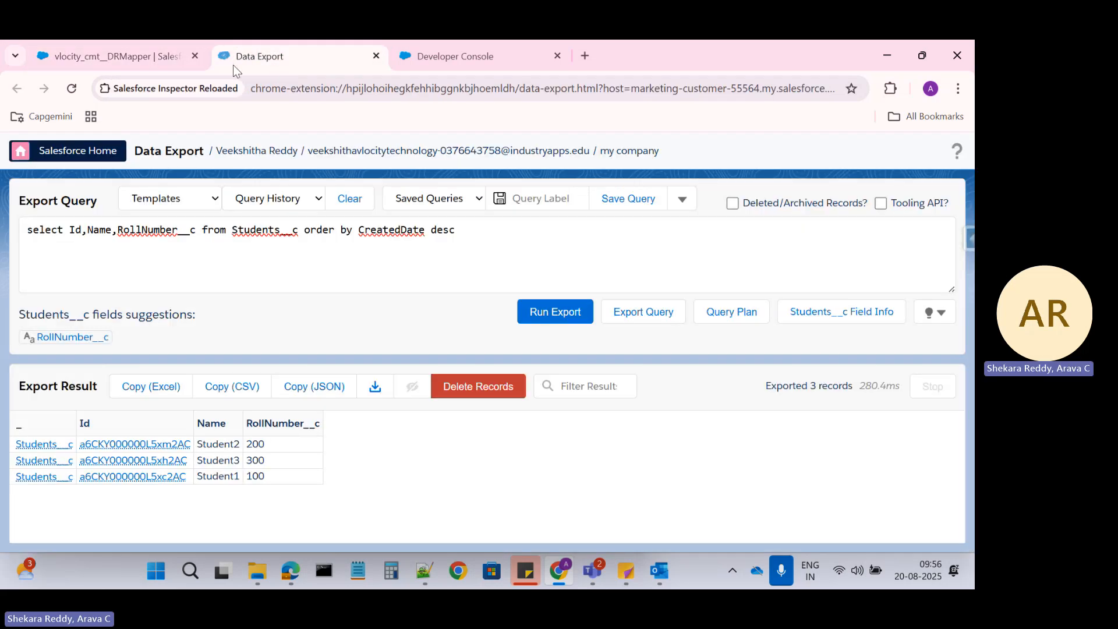
pyautogui.click(149, 61)
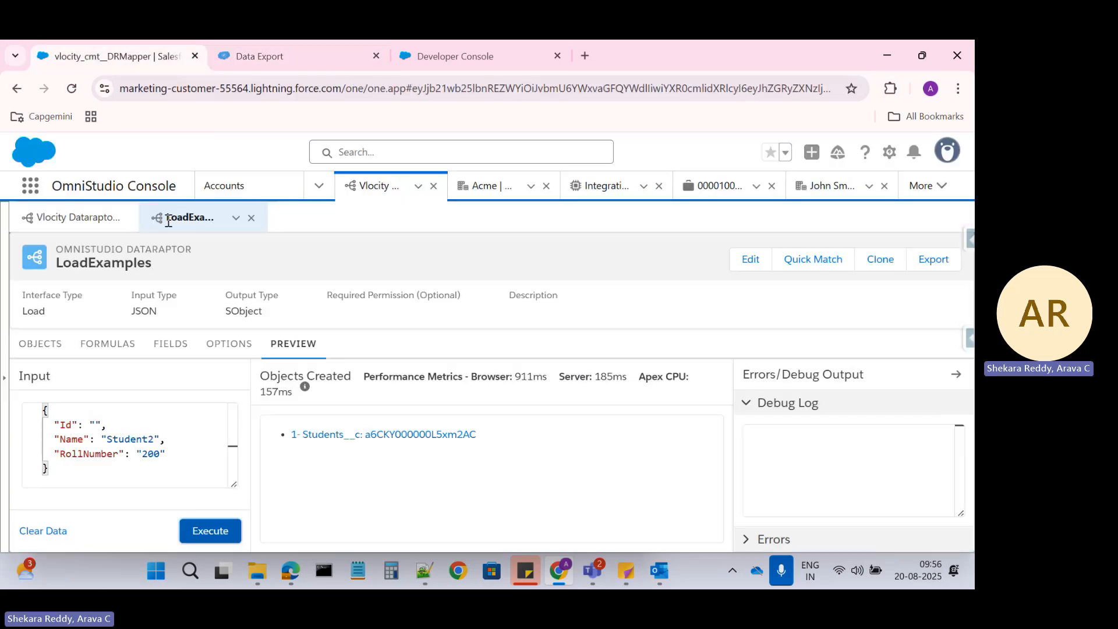
pyautogui.click(155, 438)
pyautogui.press('BackSpace')
pyautogui.write('4')
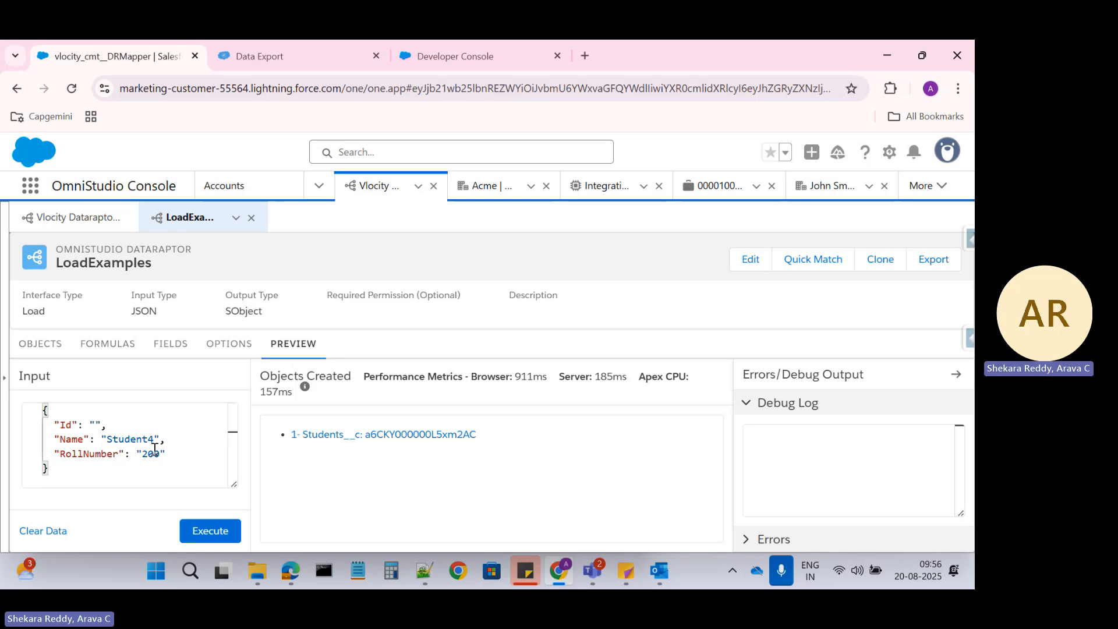
pyautogui.click(148, 455)
pyautogui.press('BackSpace')
pyautogui.write('4')
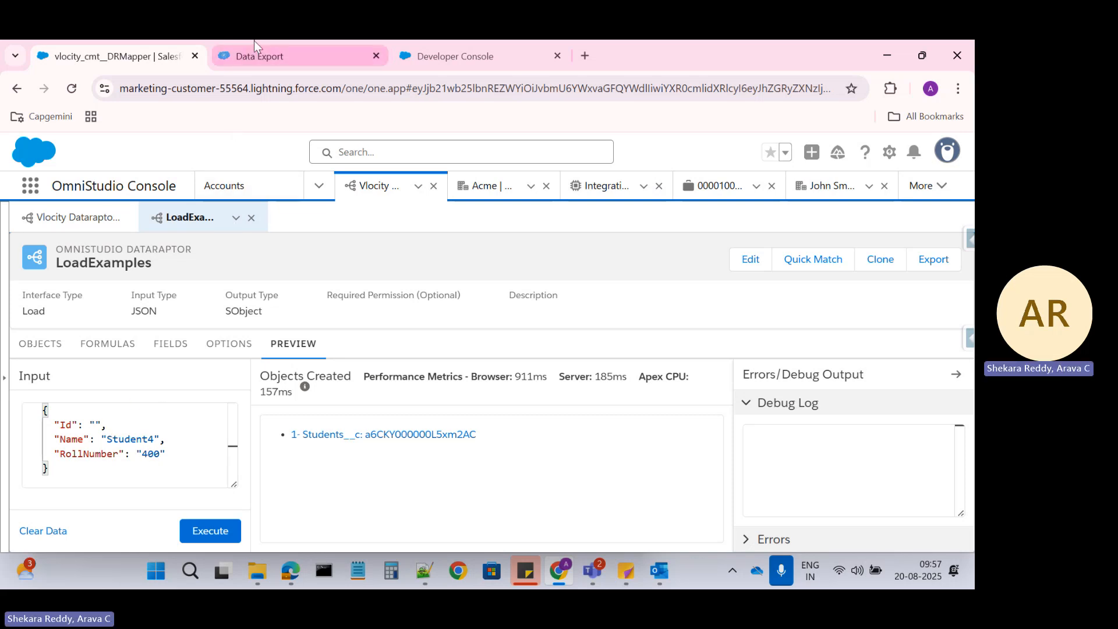
# Clear the Upsert Key flag on the Id mapping and reload the DataRaptor page
pyautogui.click(169, 352)
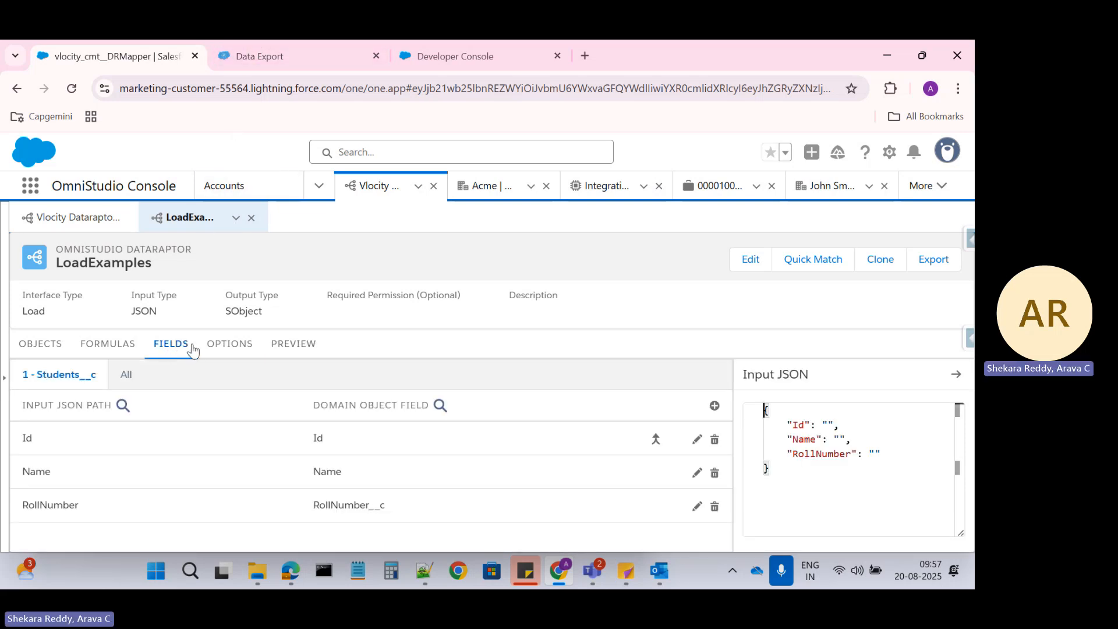
pyautogui.click(336, 444)
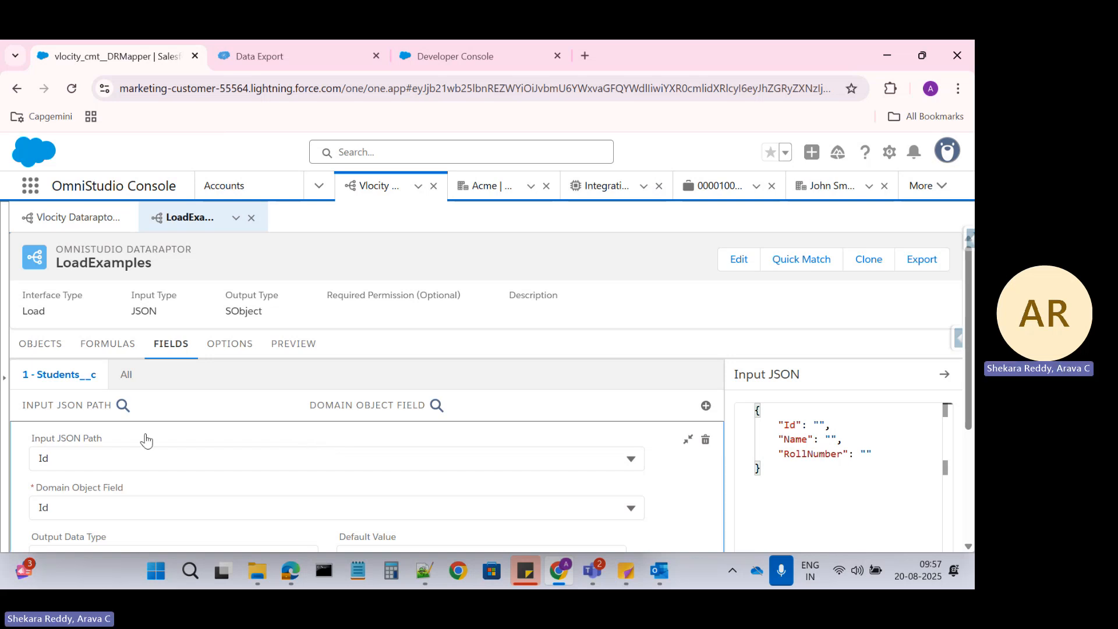
pyautogui.scroll(-1, 255, 436)
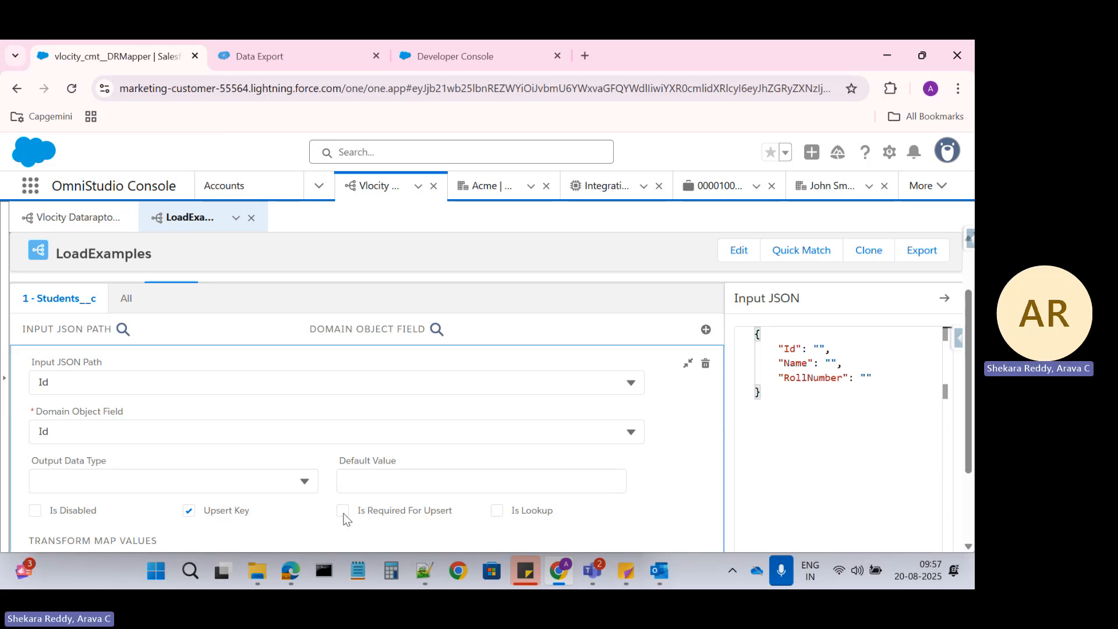
pyautogui.click(188, 511)
pyautogui.click(70, 90)
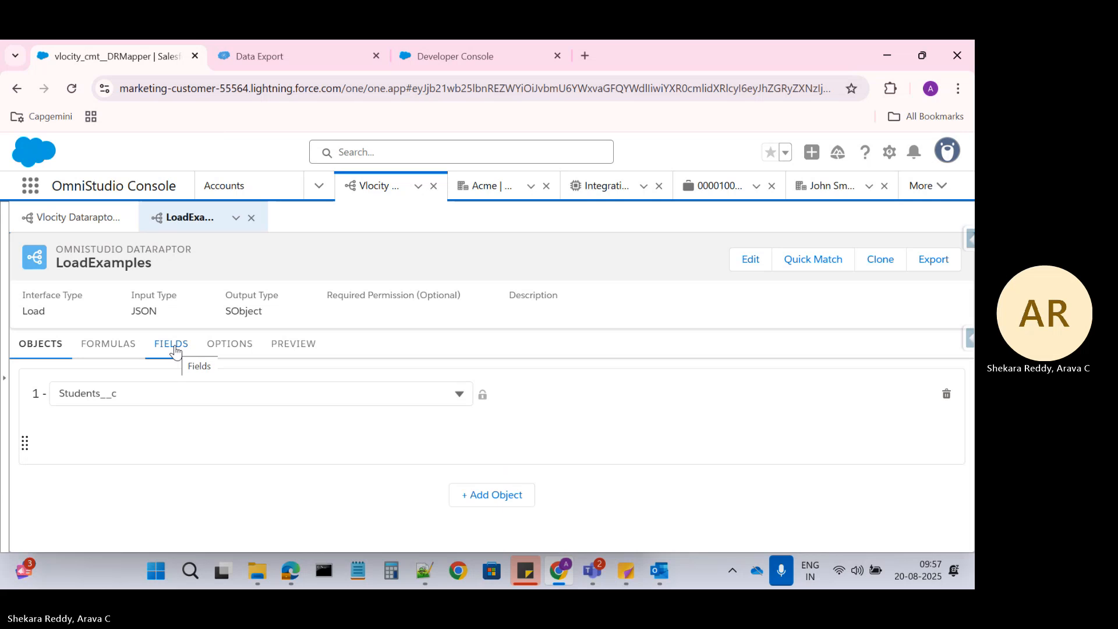
# Flag the Id mapping as both Is Required For Upsert and Upsert Key, then show the Student4 preview
pyautogui.click(175, 348)
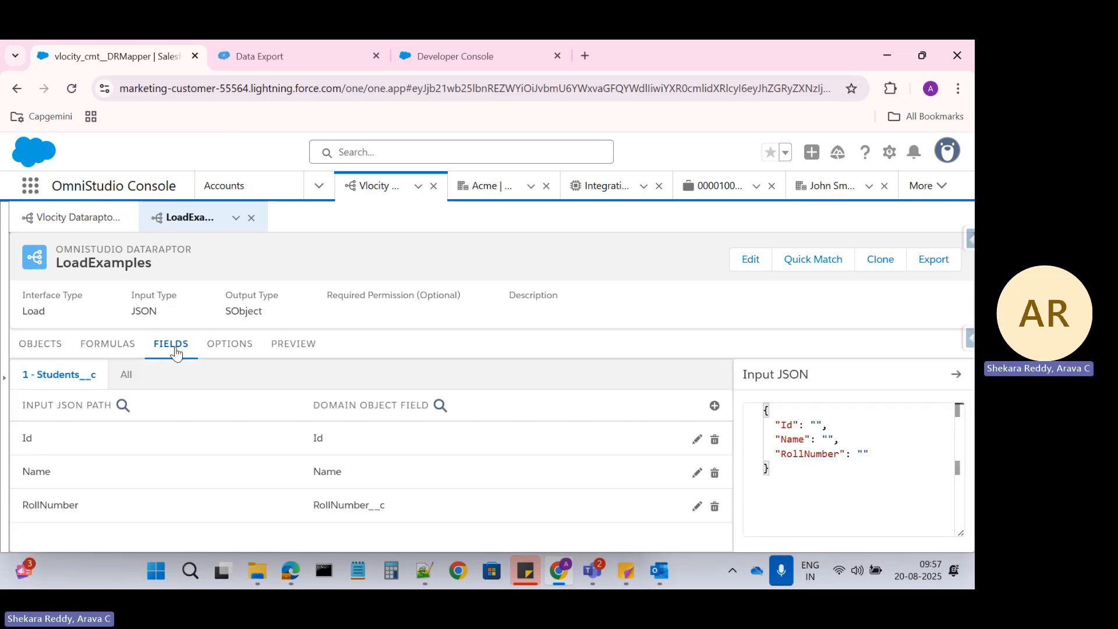
pyautogui.click(292, 444)
pyautogui.scroll(-1, 338, 445)
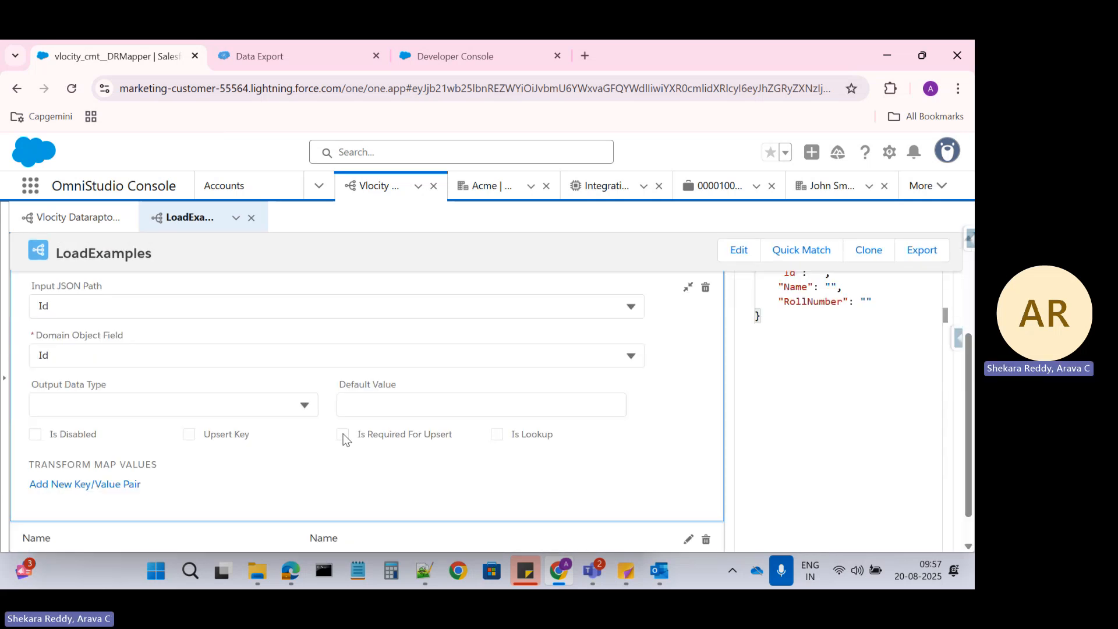
pyautogui.click(343, 437)
pyautogui.click(190, 434)
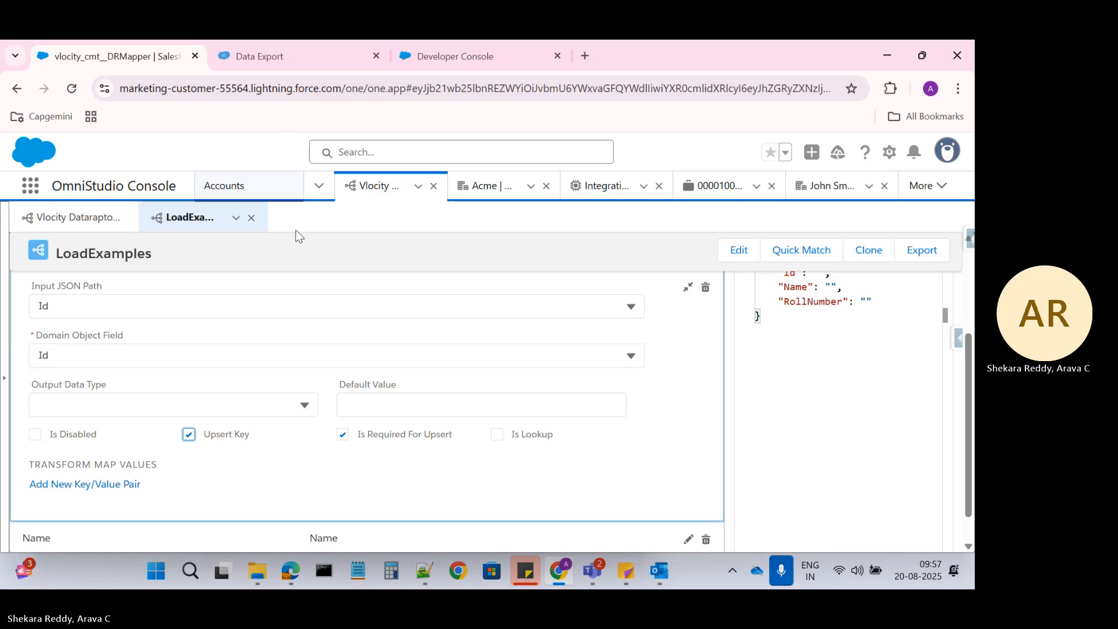
pyautogui.scroll(3, 280, 262)
pyautogui.click(312, 352)
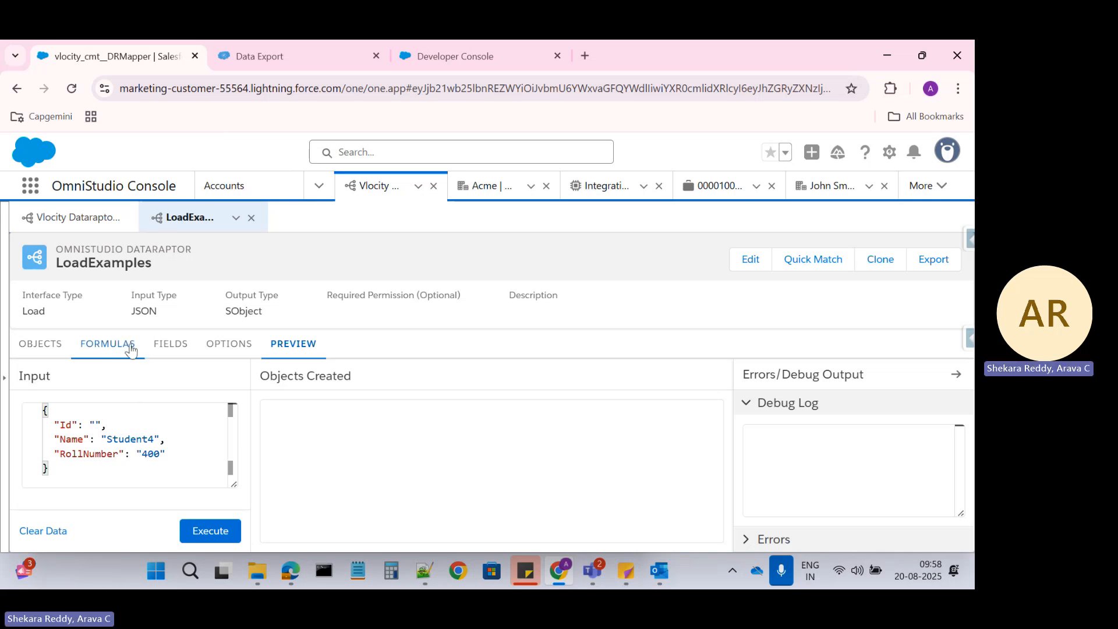
# Recheck the Id mapping, then execute the preview load with Student4 and roll number 400
pyautogui.click(169, 345)
pyautogui.click(350, 445)
pyautogui.scroll(-3, 402, 478)
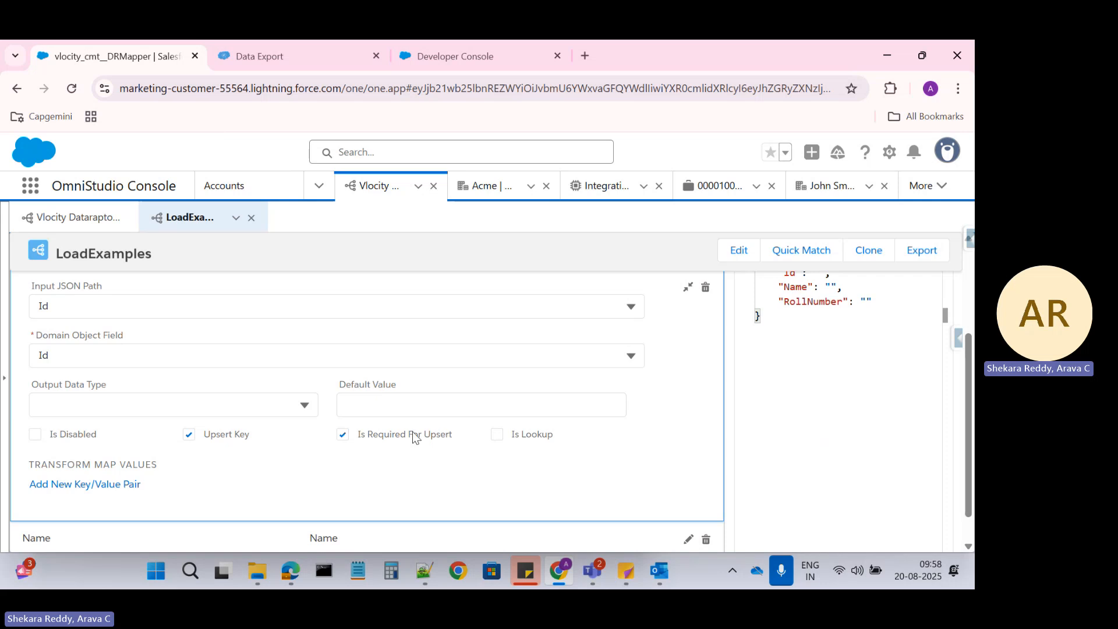
pyautogui.scroll(5, 412, 432)
pyautogui.click(278, 344)
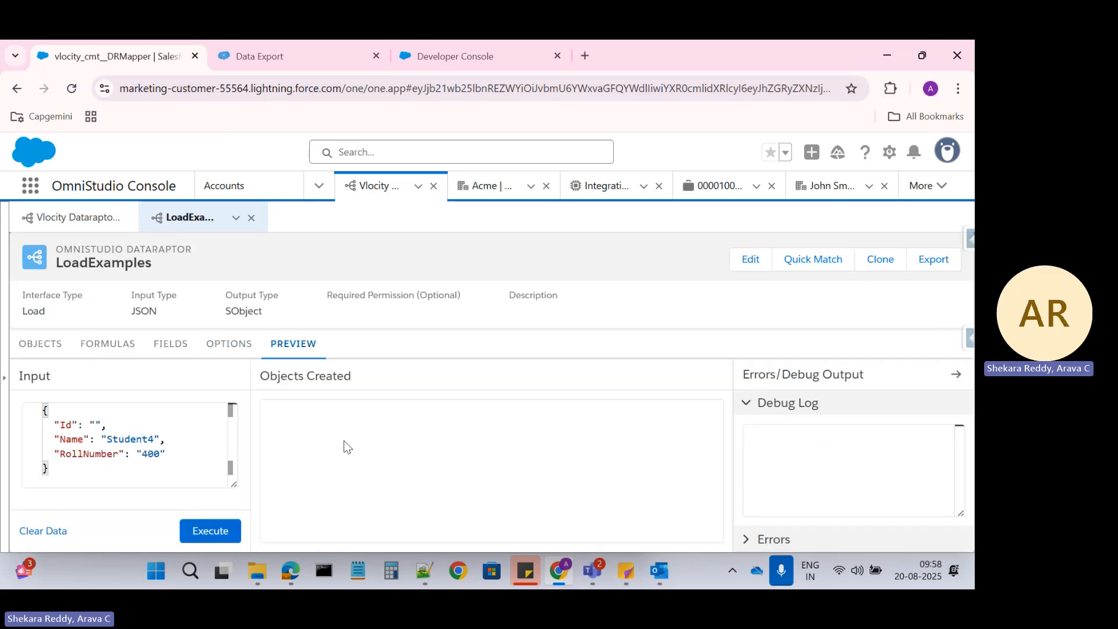
pyautogui.click(212, 529)
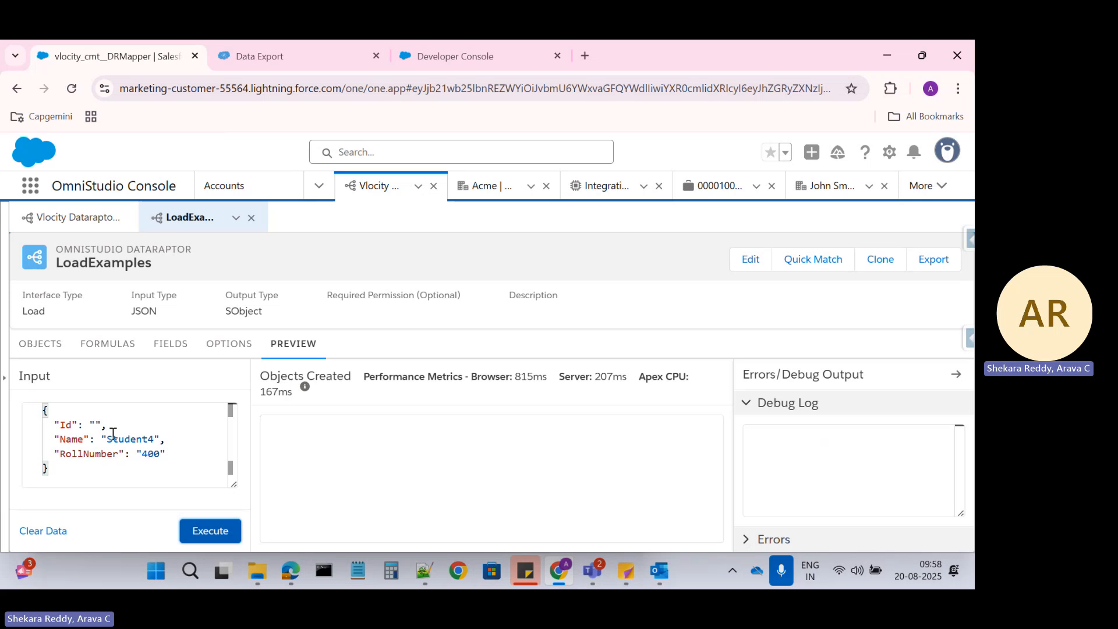
# Rerun the Students__c export to confirm only Student1–3 exist and no record was created
pyautogui.click(269, 57)
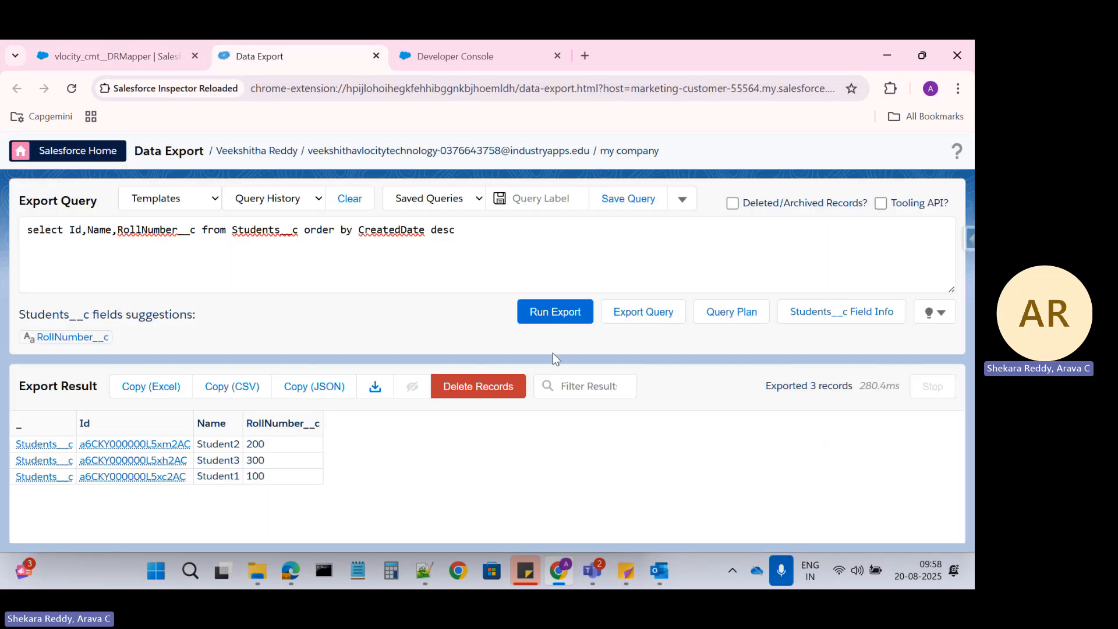
pyautogui.click(571, 318)
pyautogui.click(131, 51)
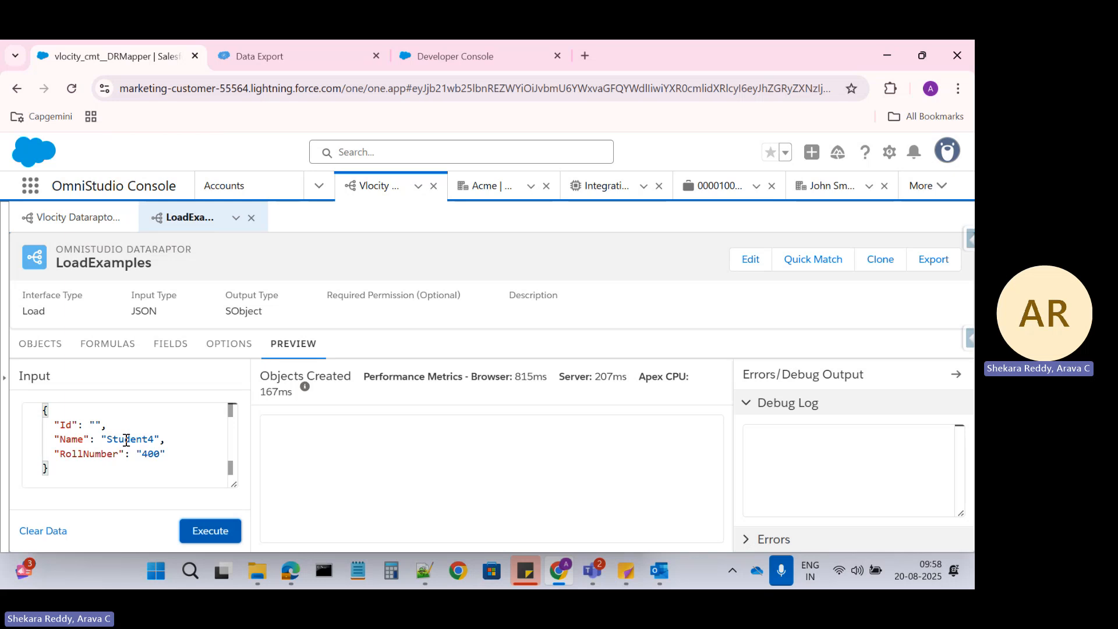
# Review the Id mapping's upsert settings in the field mappings
pyautogui.click(118, 346)
pyautogui.click(170, 343)
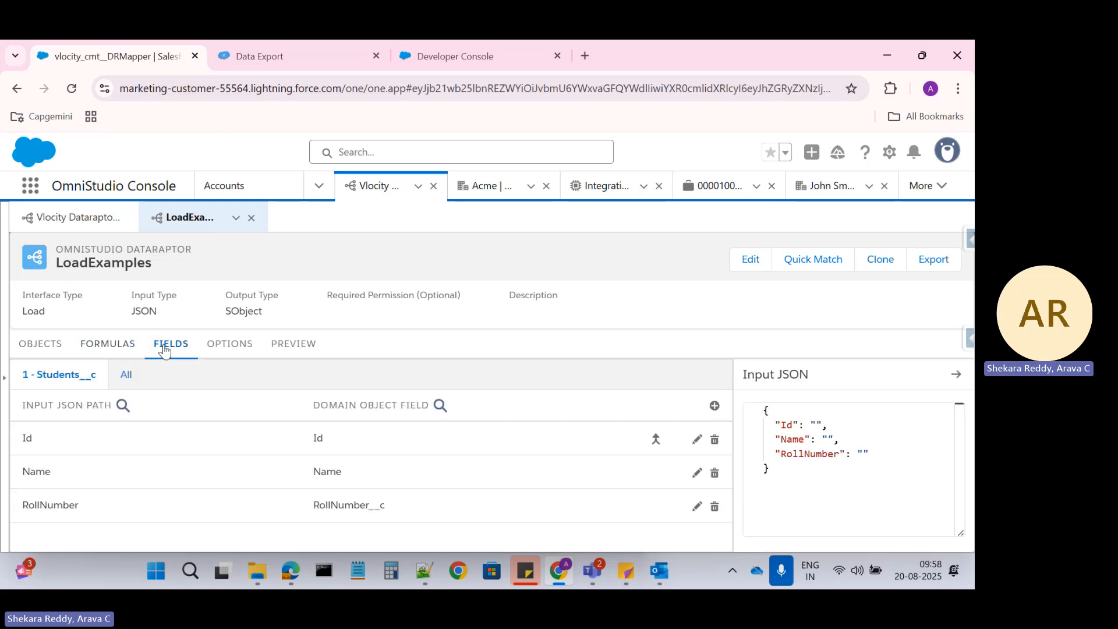
pyautogui.click(357, 448)
pyautogui.scroll(-3, 291, 482)
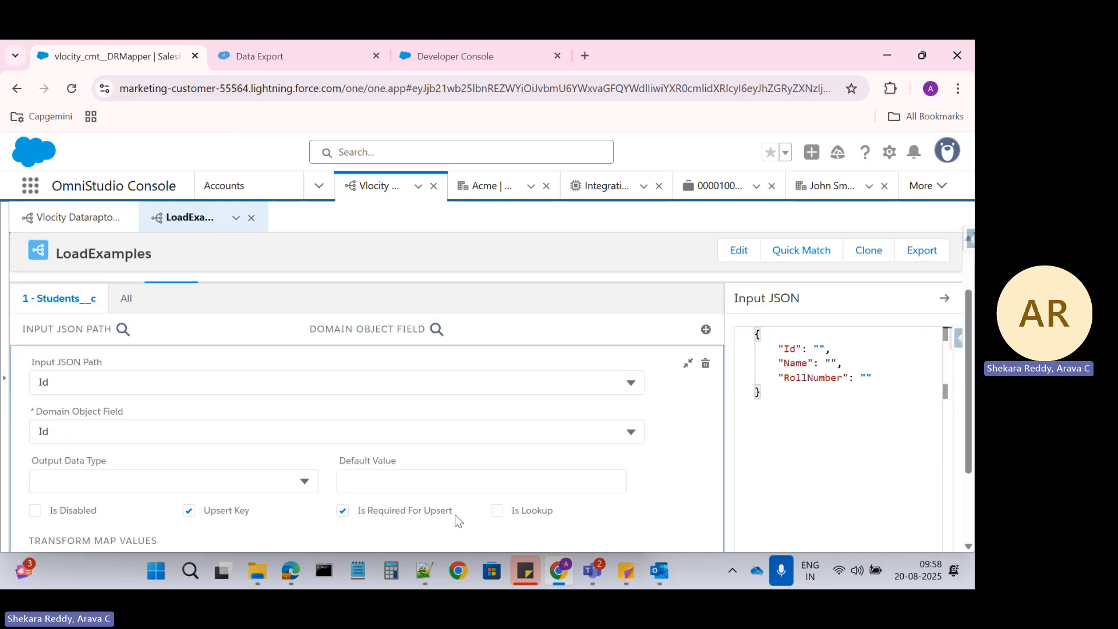
pyautogui.scroll(3, 285, 344)
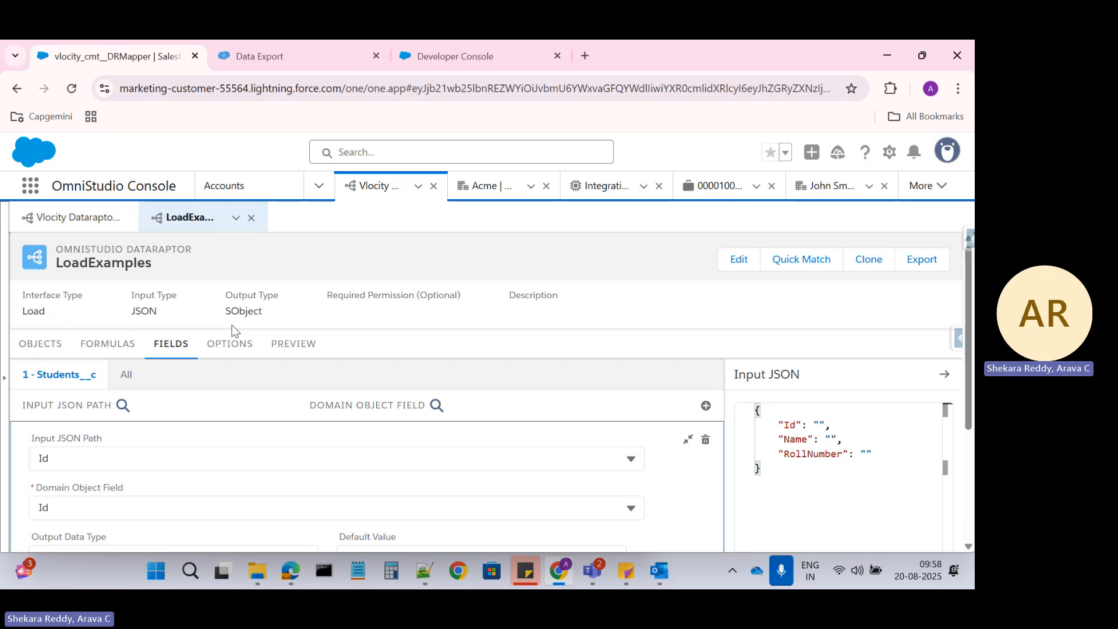
# Copy Student2's record Id from the Data Export results and go back to the DataRaptor
pyautogui.click(256, 43)
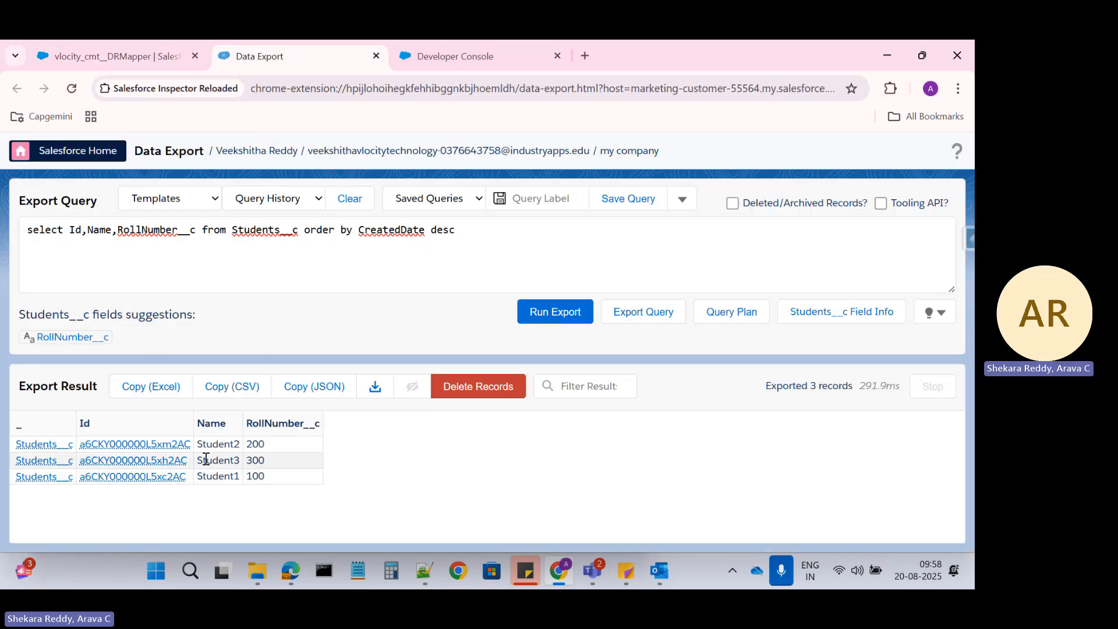
pyautogui.moveTo(189, 444); pyautogui.dragTo(82, 446)
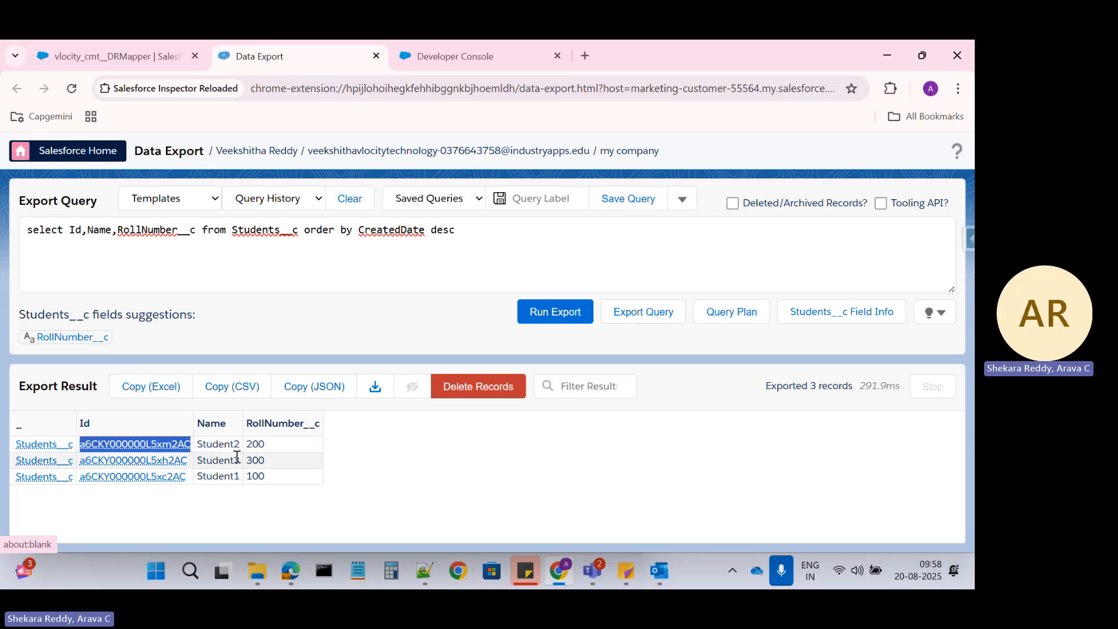
pyautogui.click(133, 58)
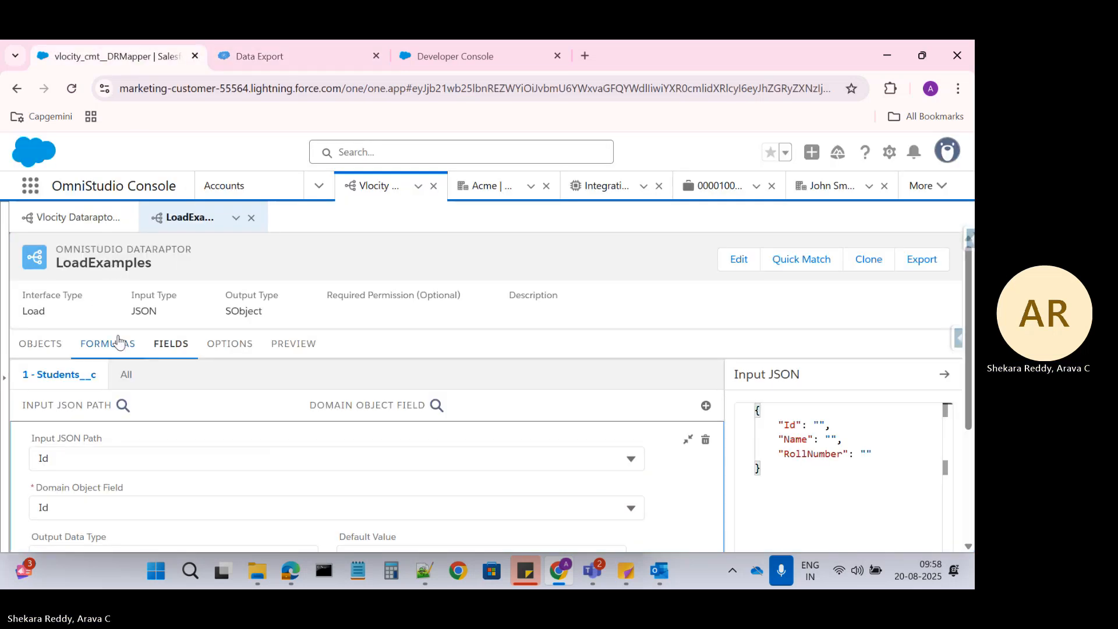
# Paste Student2's record Id into the preview's empty Id input value
pyautogui.click(284, 343)
pyautogui.click(97, 417)
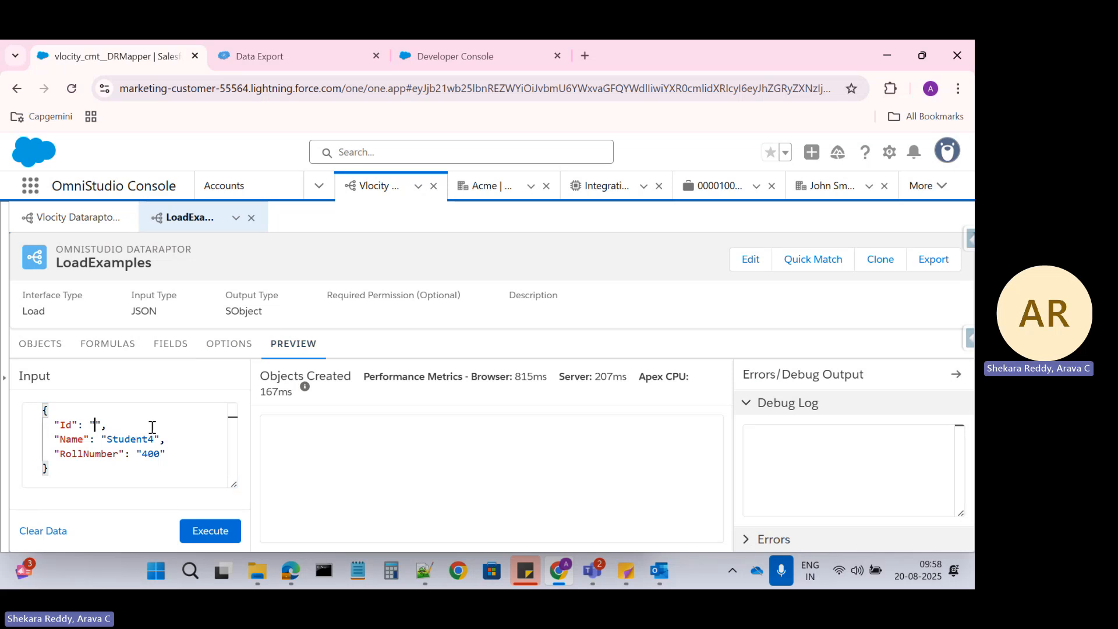
pyautogui.write('a6CKY000000L5xm2AC')
pyautogui.click(245, 50)
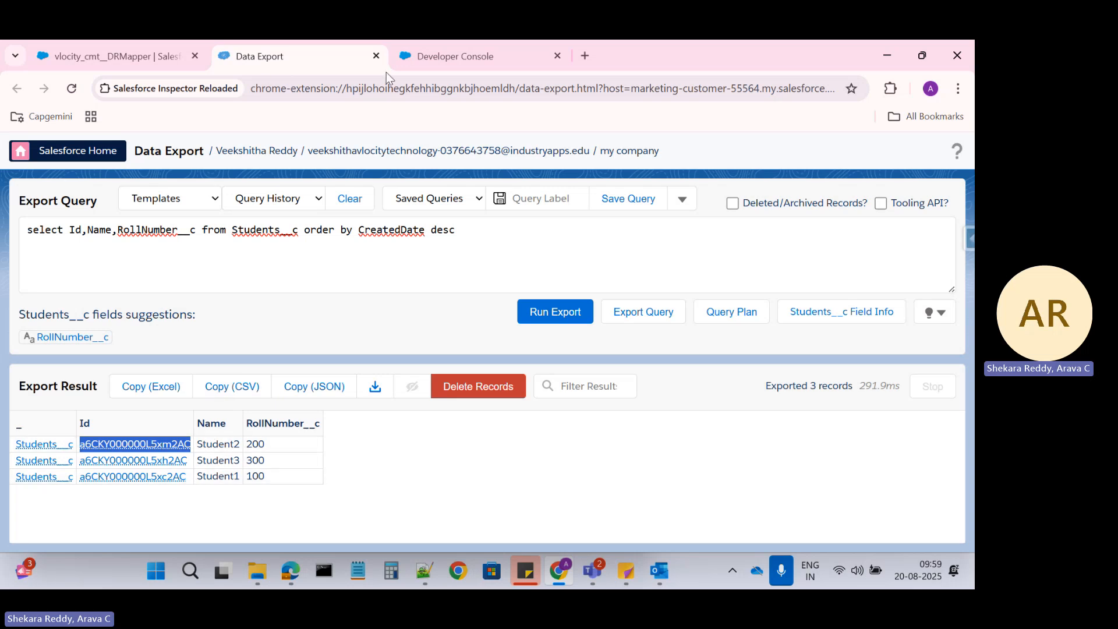
pyautogui.click(423, 54)
pyautogui.click(174, 51)
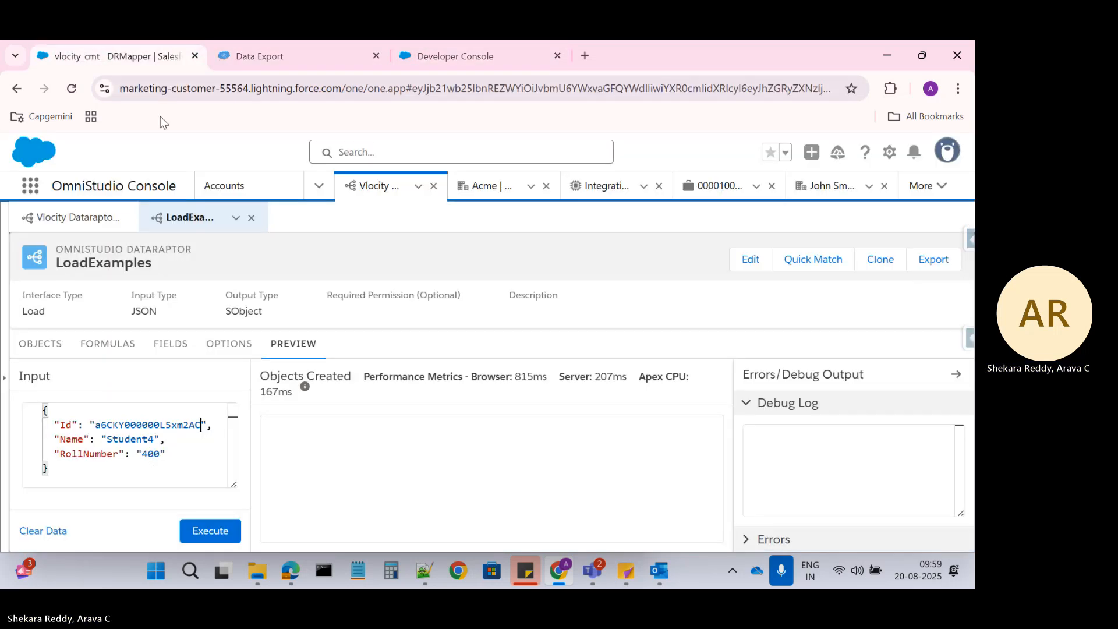
# Change the input to Name Student5 and RollNumber 500, then execute the load
pyautogui.click(156, 438)
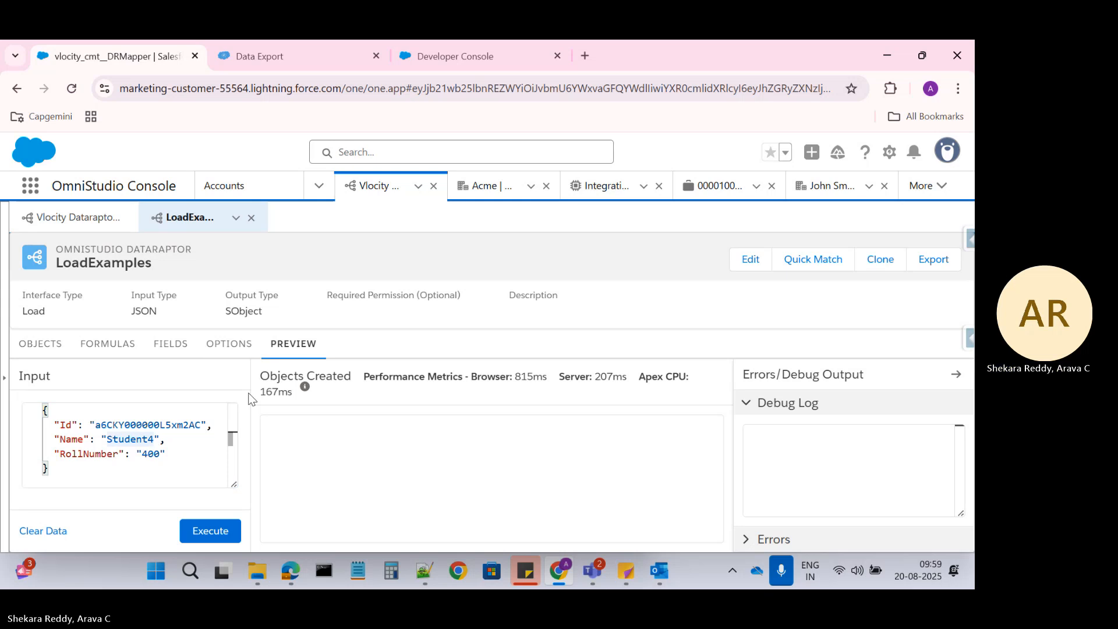
pyautogui.press('BackSpace')
pyautogui.write('5')
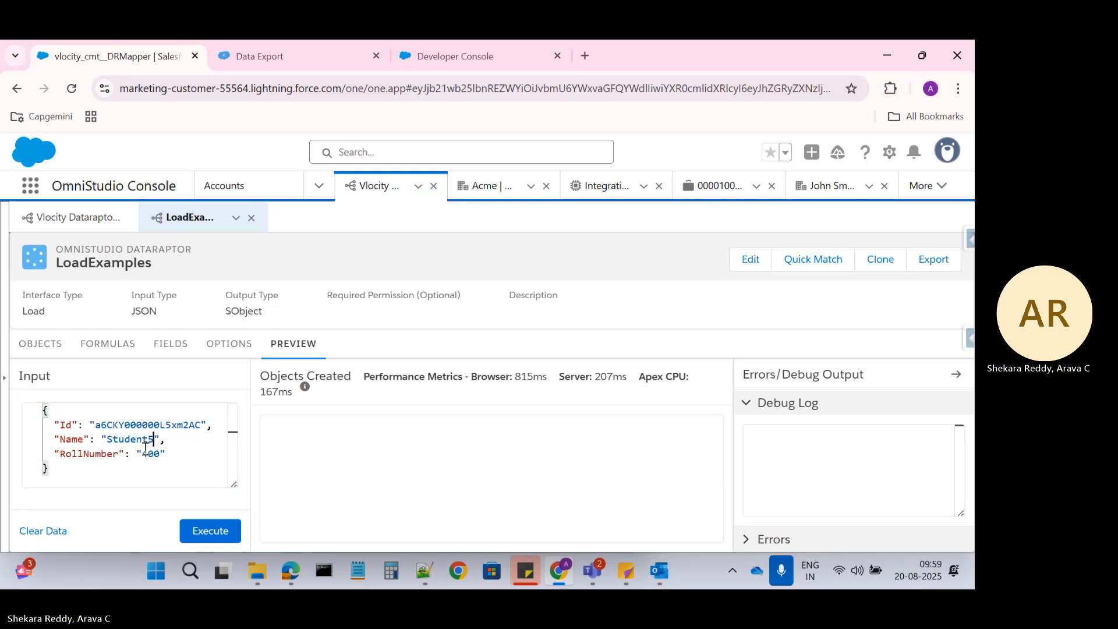
pyautogui.click(148, 454)
pyautogui.press('BackSpace')
pyautogui.write('5')
pyautogui.click(209, 531)
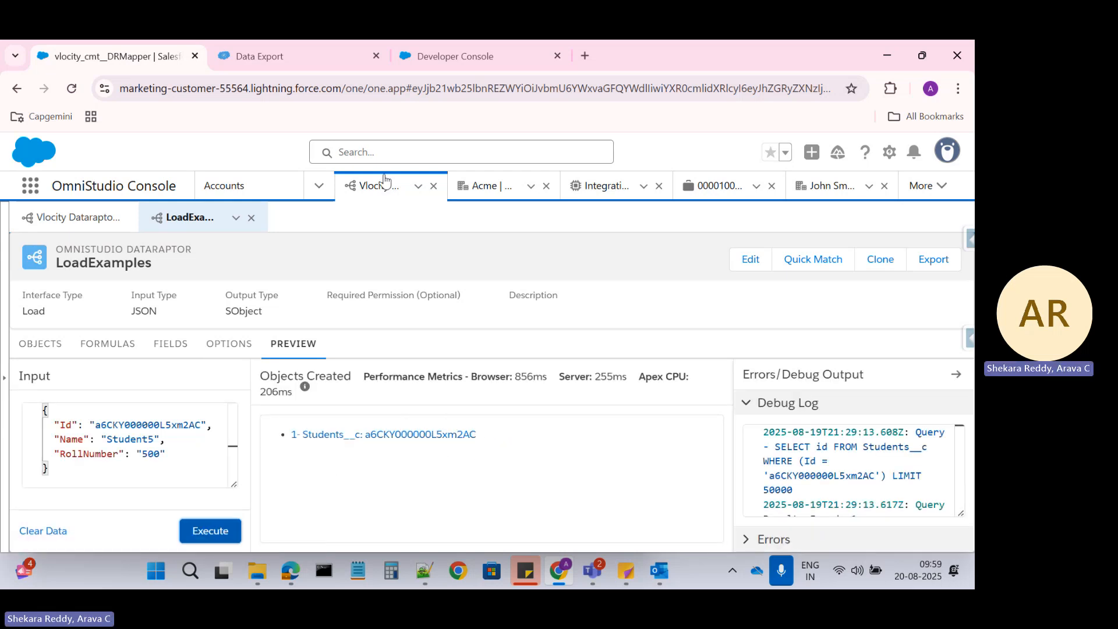
# Rerun the Data Export query and confirm the first record now reads Student5 with roll number 500
pyautogui.click(310, 55)
pyautogui.doubleClick(118, 446)
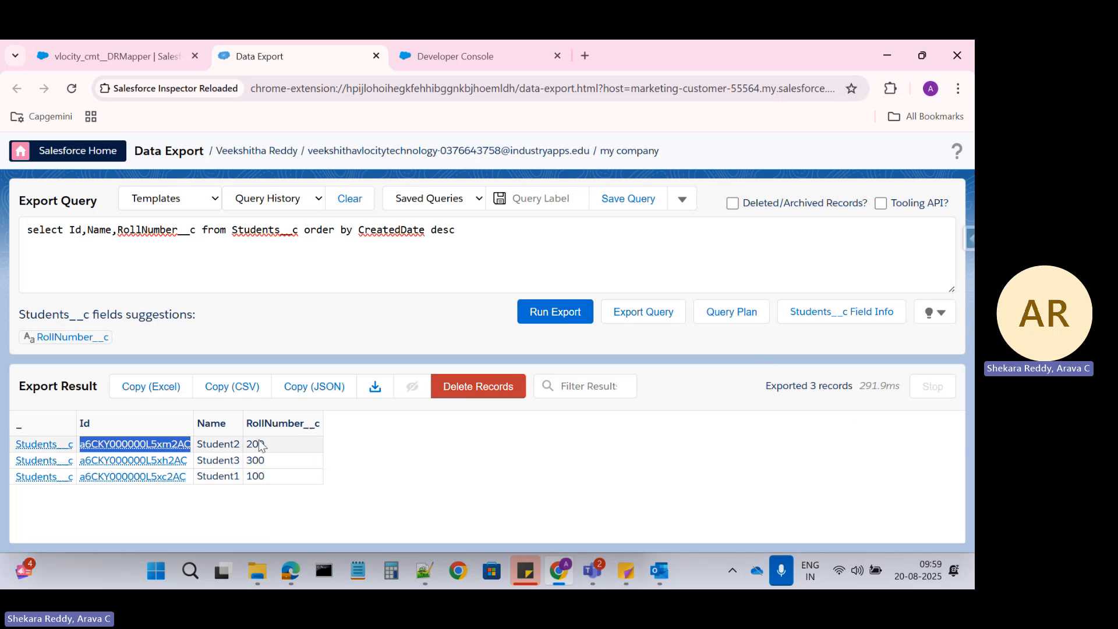
pyautogui.click(567, 312)
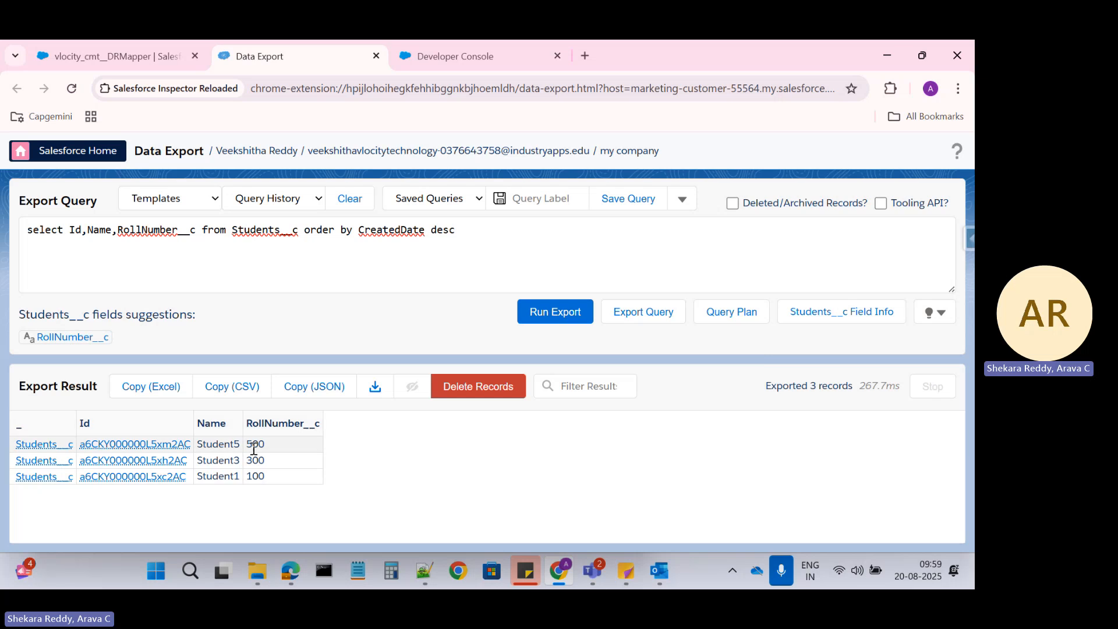
pyautogui.moveTo(206, 444); pyautogui.dragTo(266, 448)
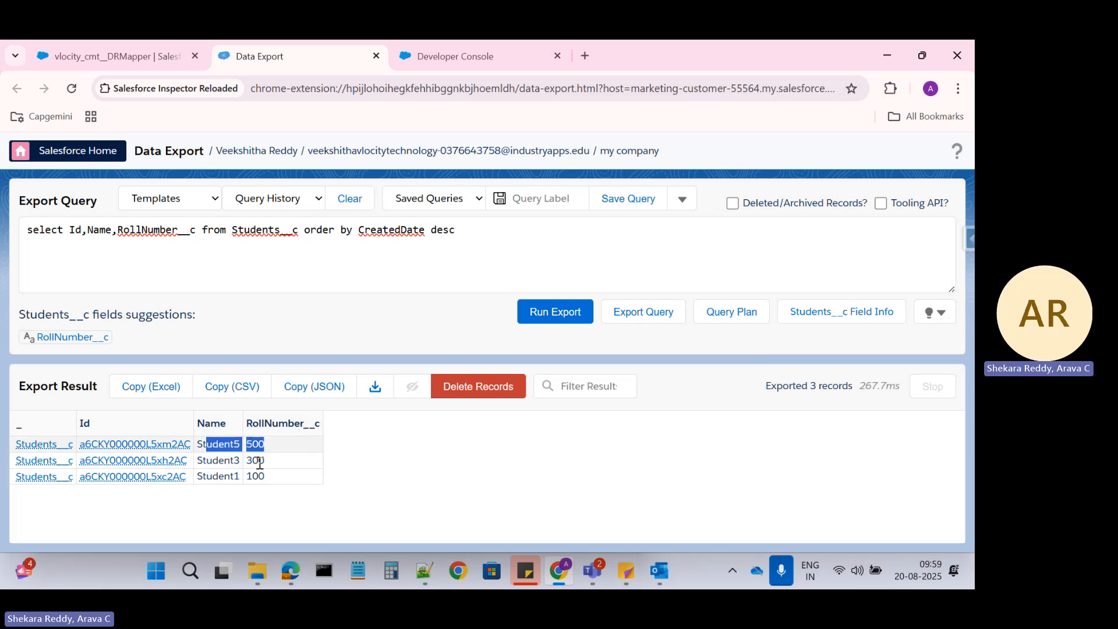
pyautogui.click(131, 58)
# Expand the Id mapping to view its Upsert Key and Is Required For Upsert settings
pyautogui.click(171, 344)
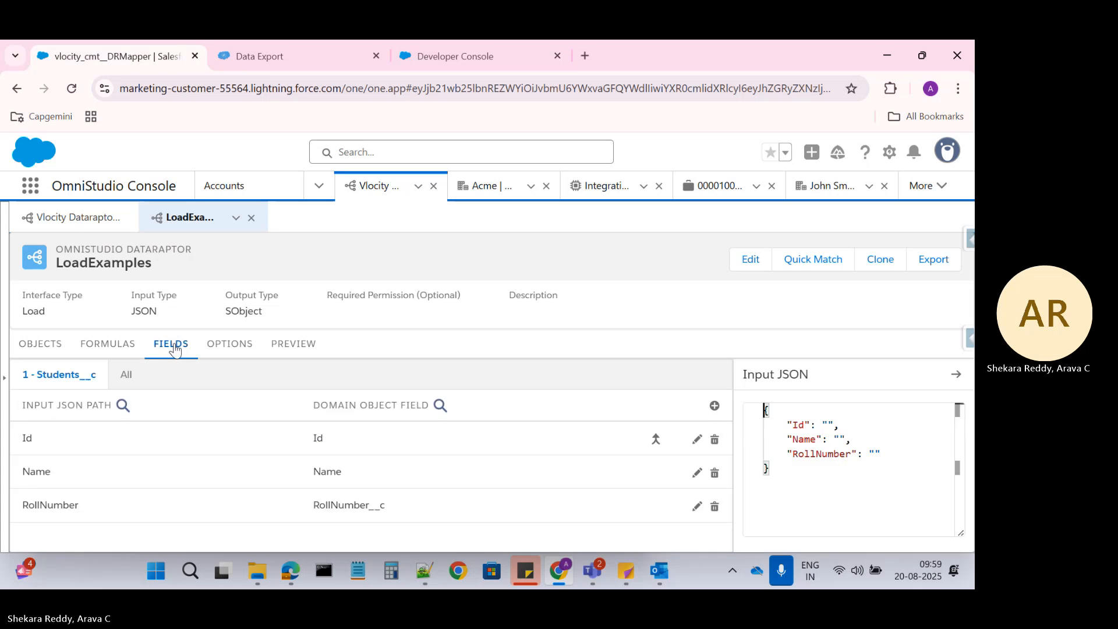
pyautogui.click(559, 444)
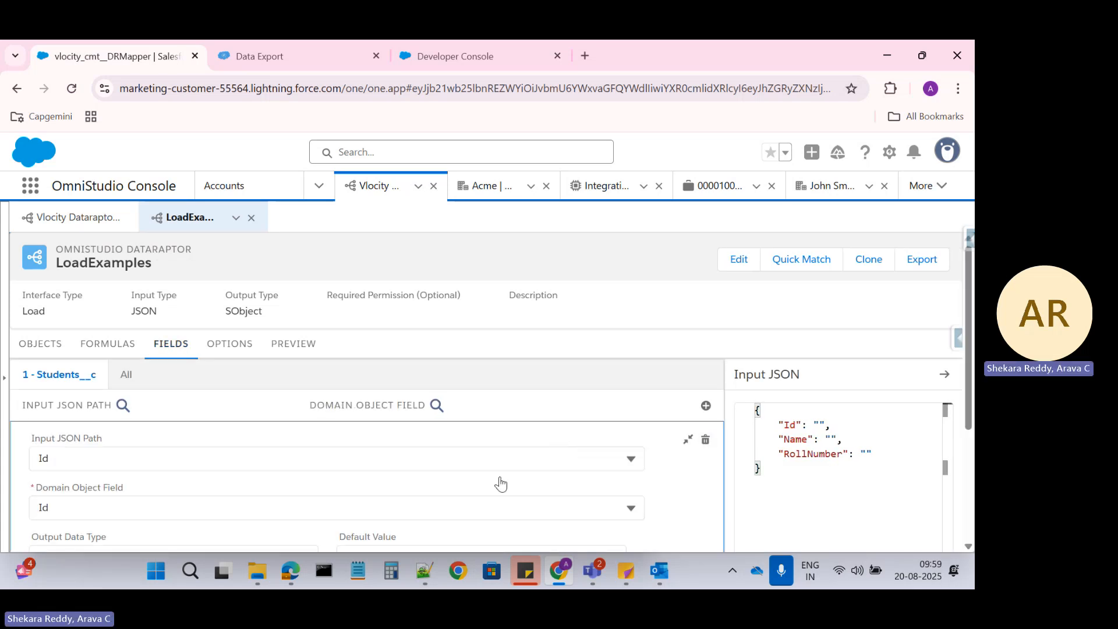
pyautogui.scroll(-3, 457, 490)
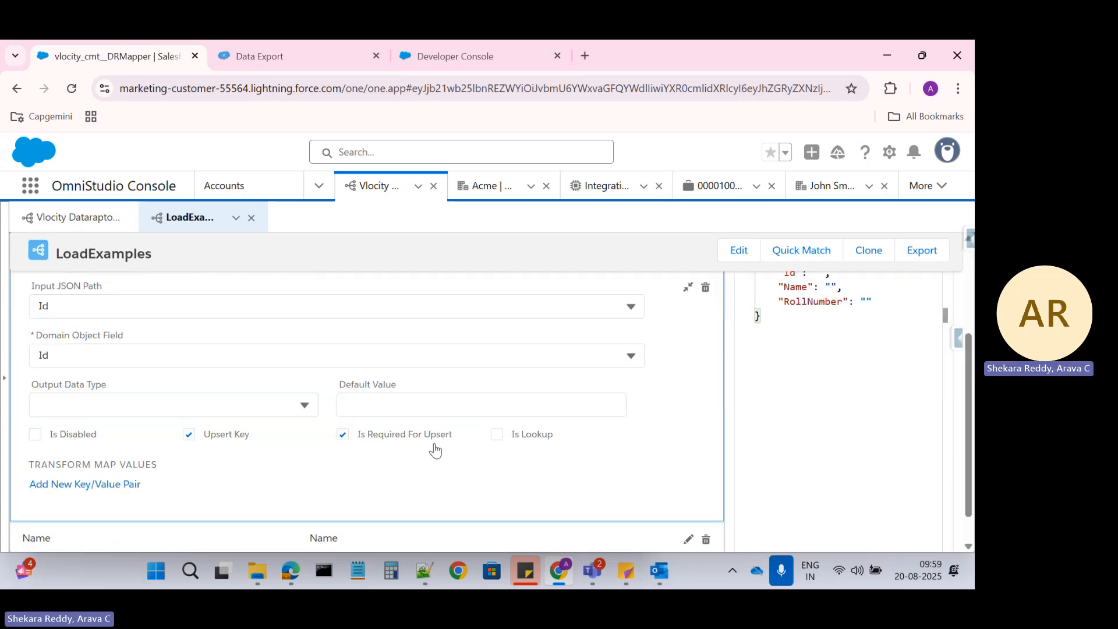
pyautogui.scroll(2, 443, 448)
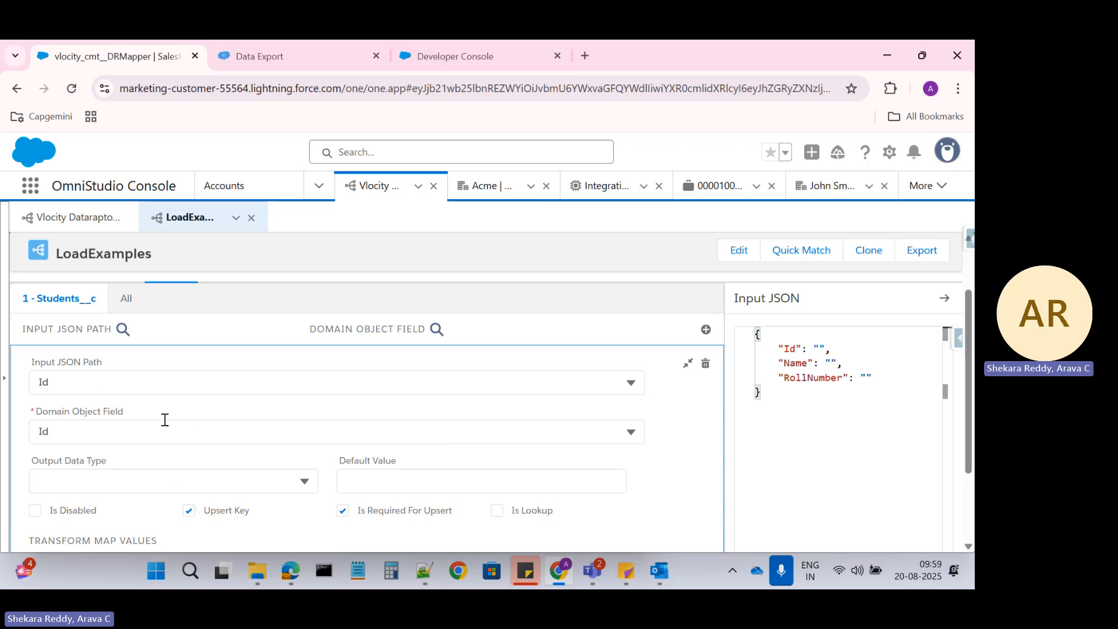
# Compare against the Data Export results, checking the RollNumber__c value 500 in the first row
pyautogui.click(264, 58)
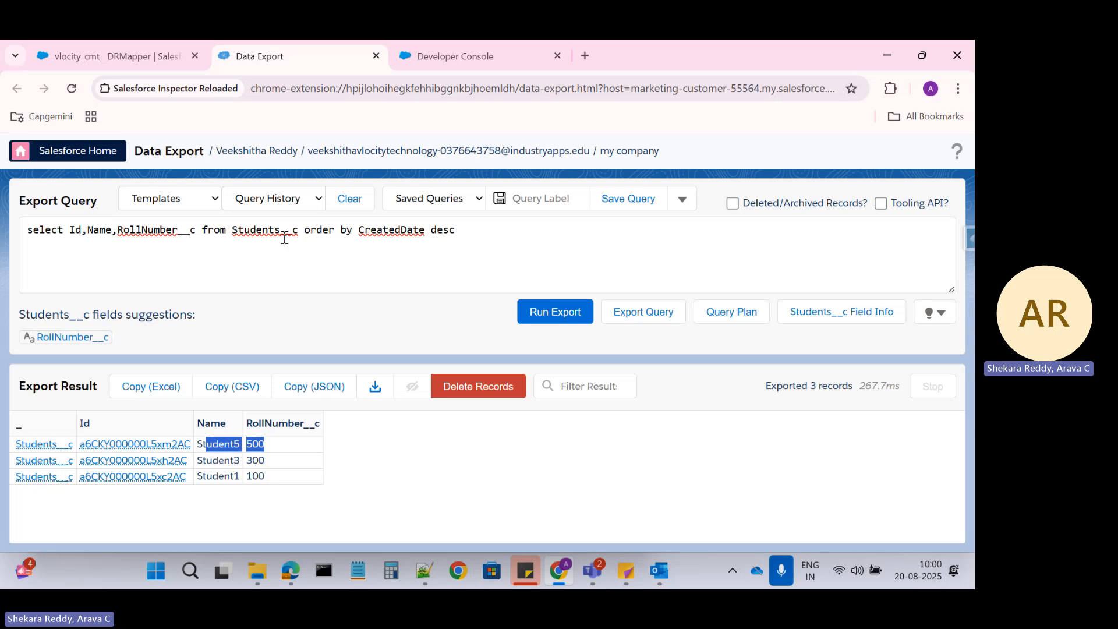
pyautogui.click(127, 62)
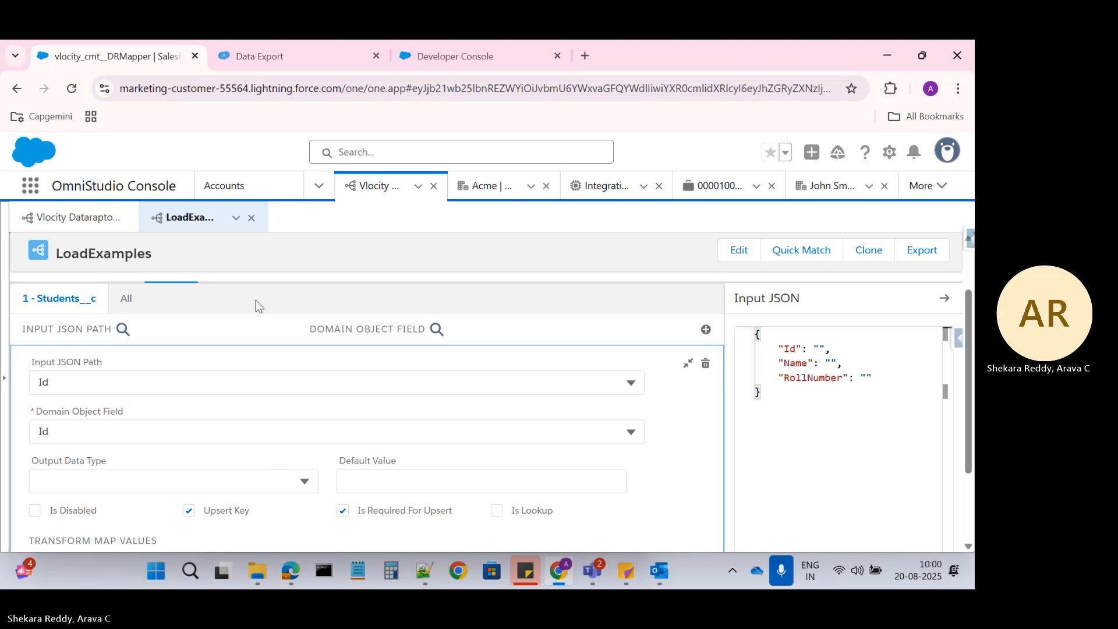
pyautogui.click(264, 63)
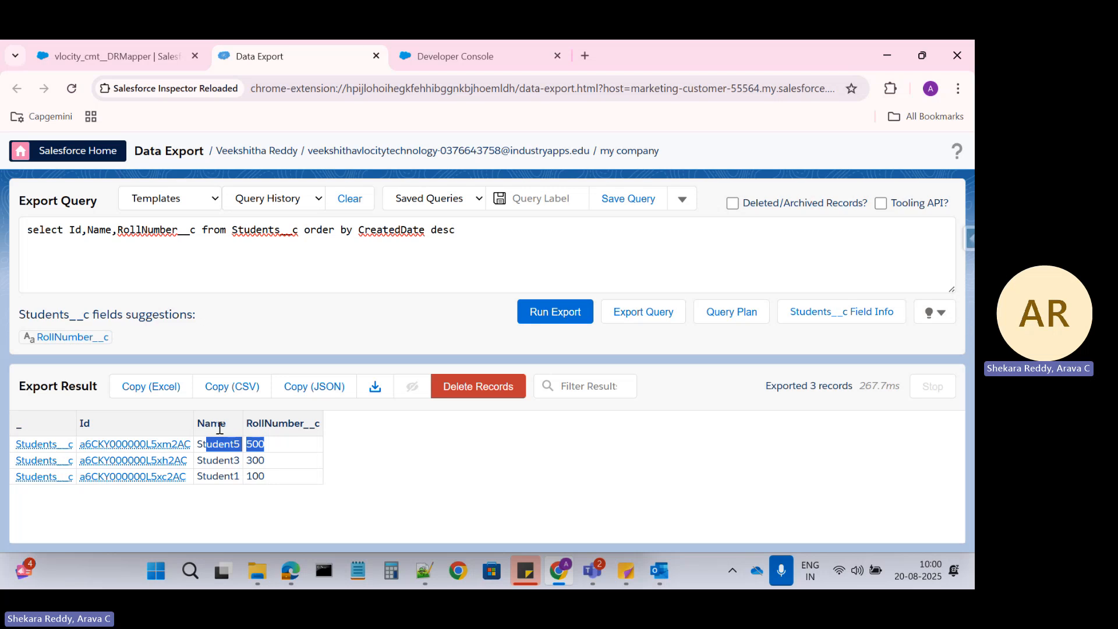
pyautogui.doubleClick(284, 428)
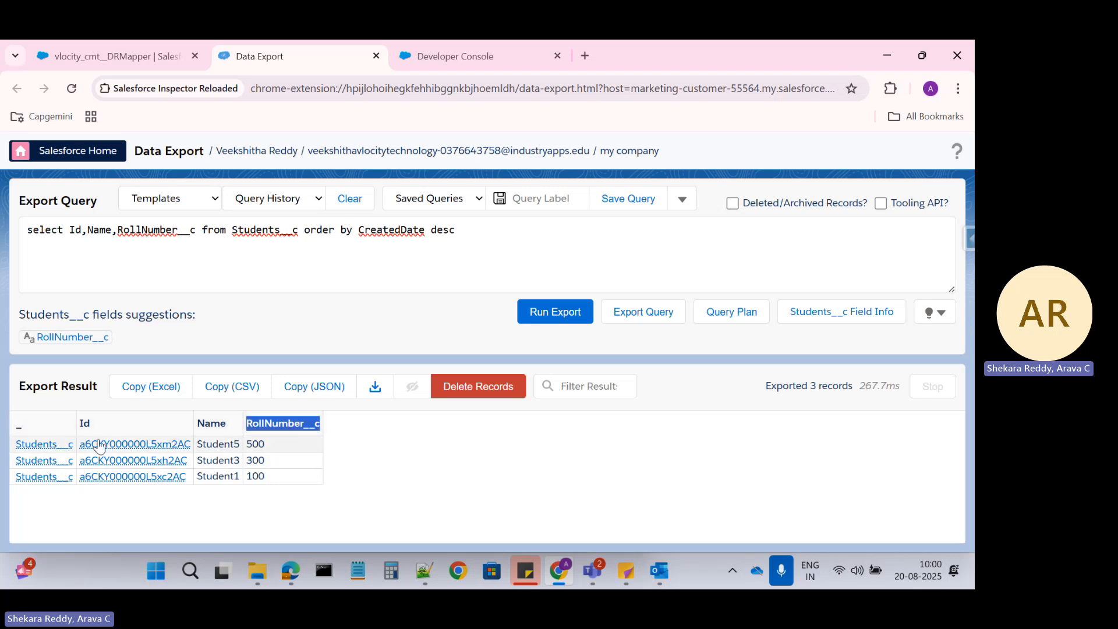
pyautogui.doubleClick(257, 443)
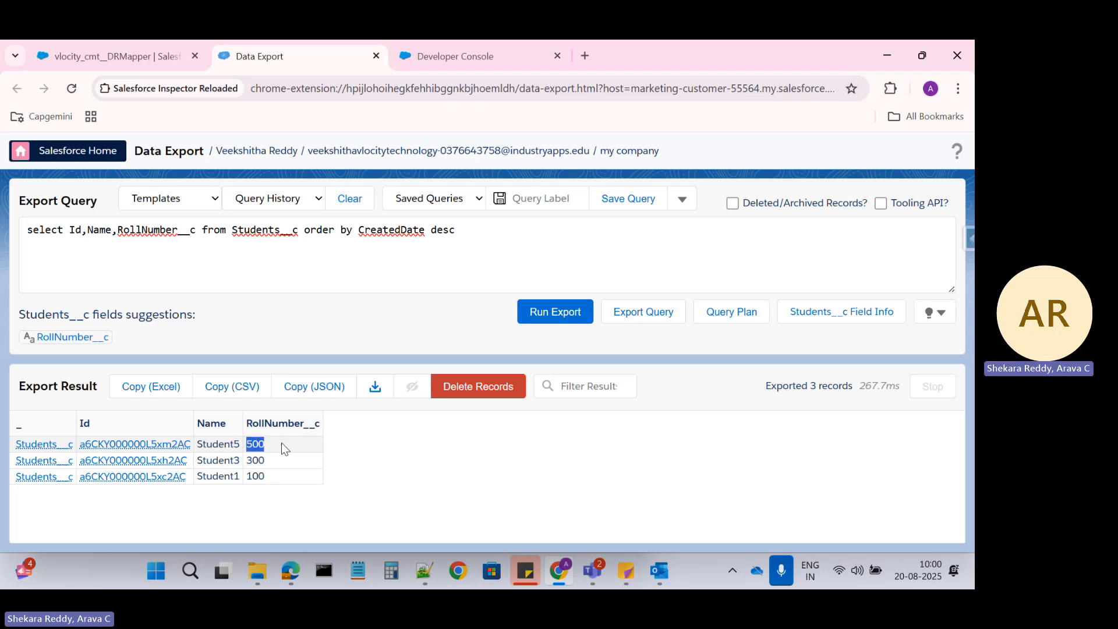
pyautogui.click(264, 444)
pyautogui.click(115, 53)
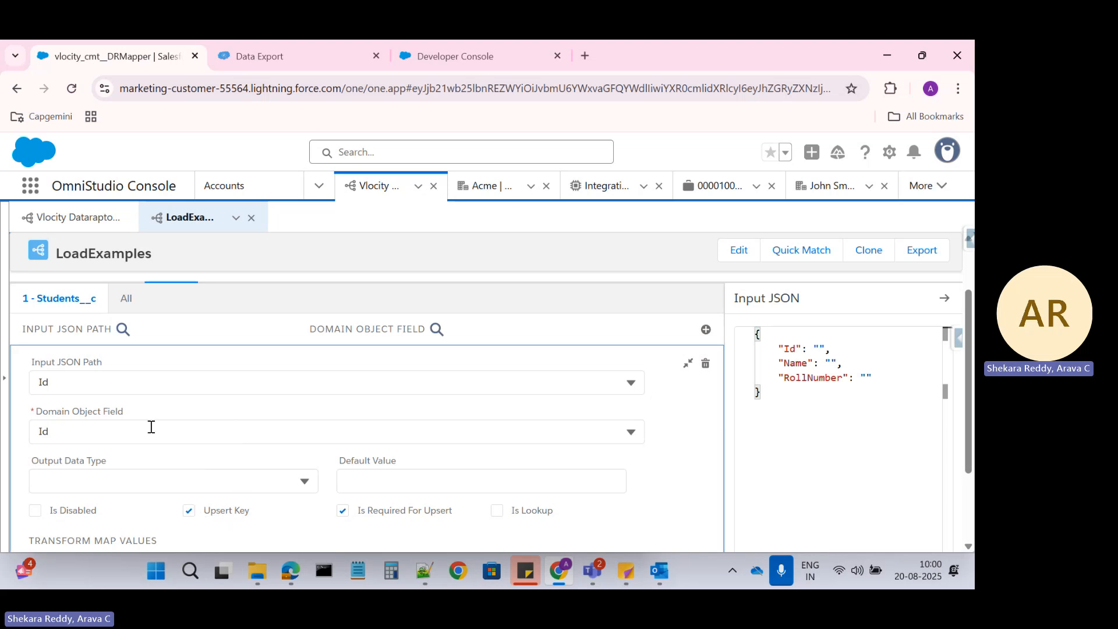
# Untick Upsert Key on the Id mapping and reload the LoadExamples page
pyautogui.click(189, 511)
pyautogui.click(72, 88)
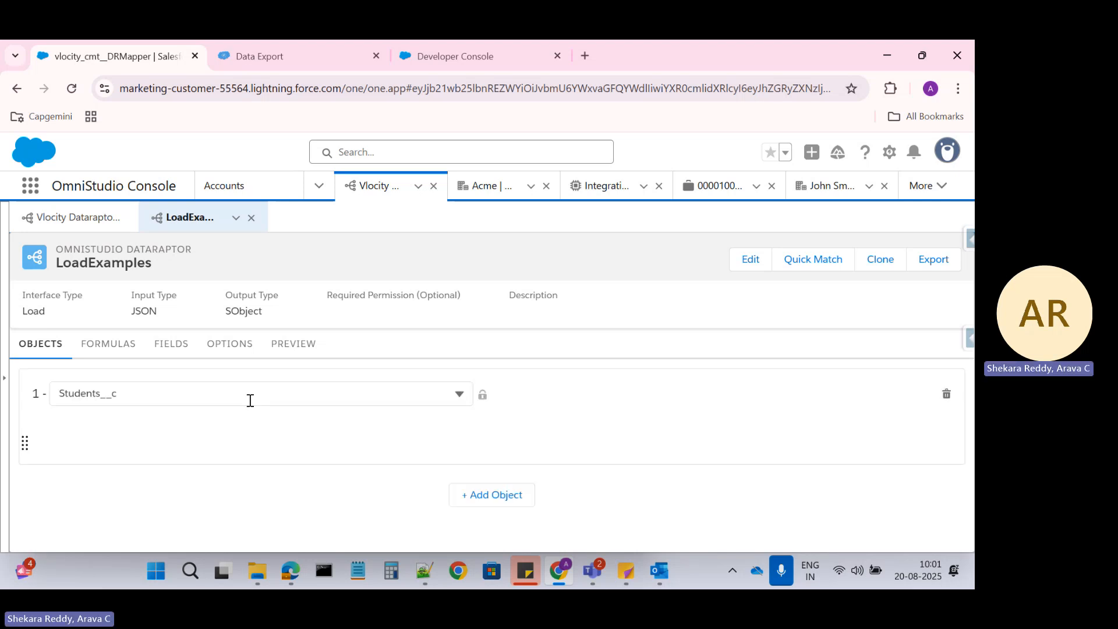
# Untick both Upsert Key and Is Required For Upsert on the Id mapping
pyautogui.click(177, 347)
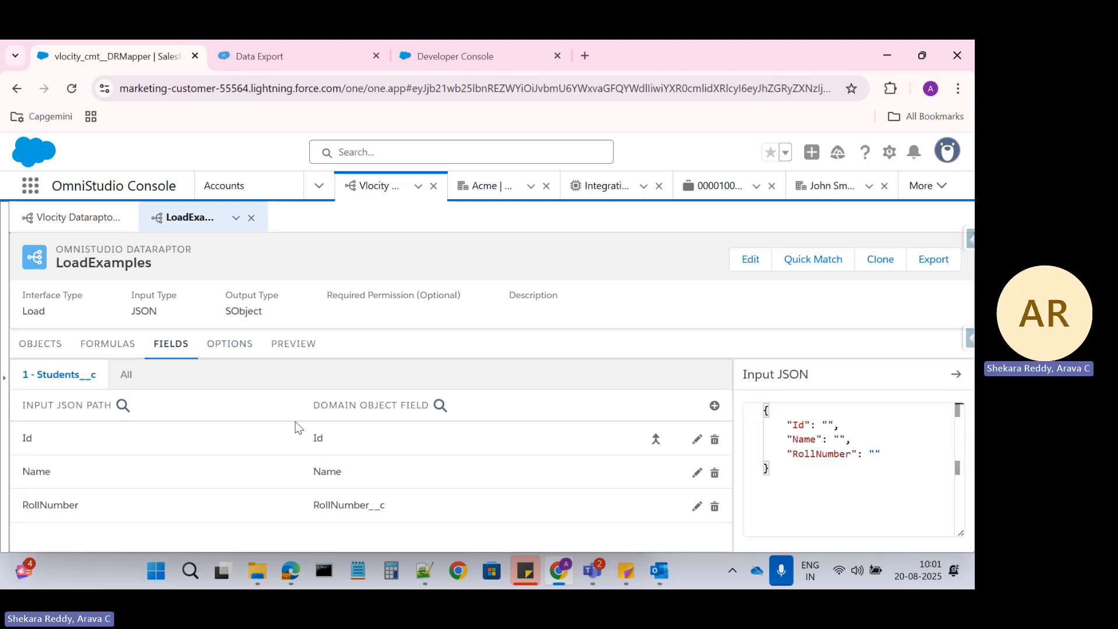
pyautogui.click(303, 436)
pyautogui.scroll(-3, 304, 439)
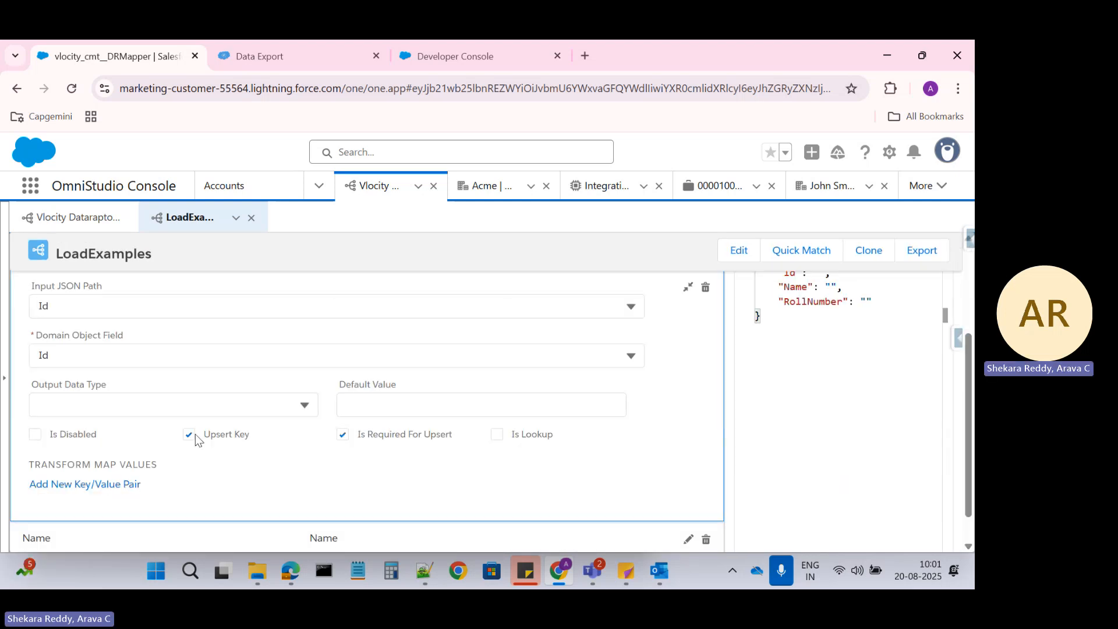
pyautogui.click(210, 437)
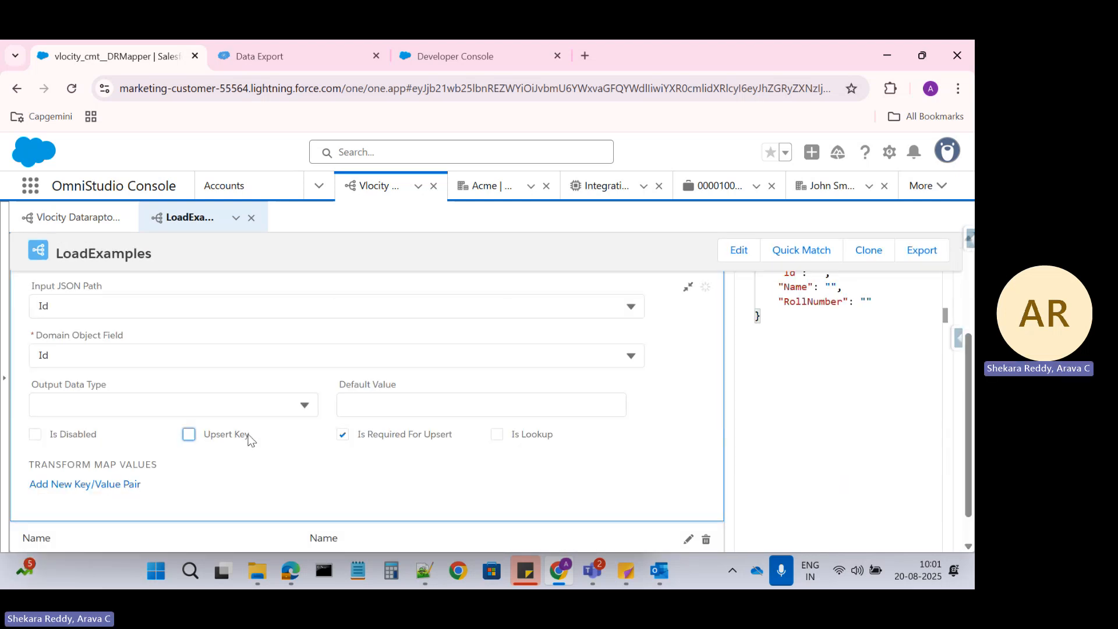
pyautogui.click(343, 438)
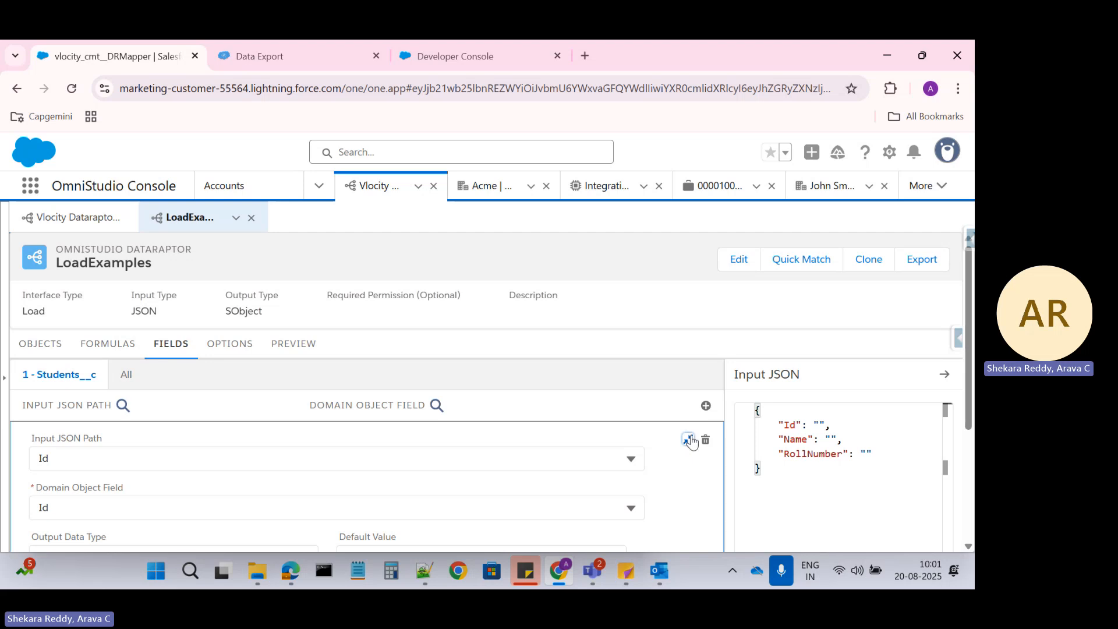
pyautogui.click(688, 438)
# Flag the RollNumber-to-RollNumber__c mapping as the Upsert Key
pyautogui.click(333, 504)
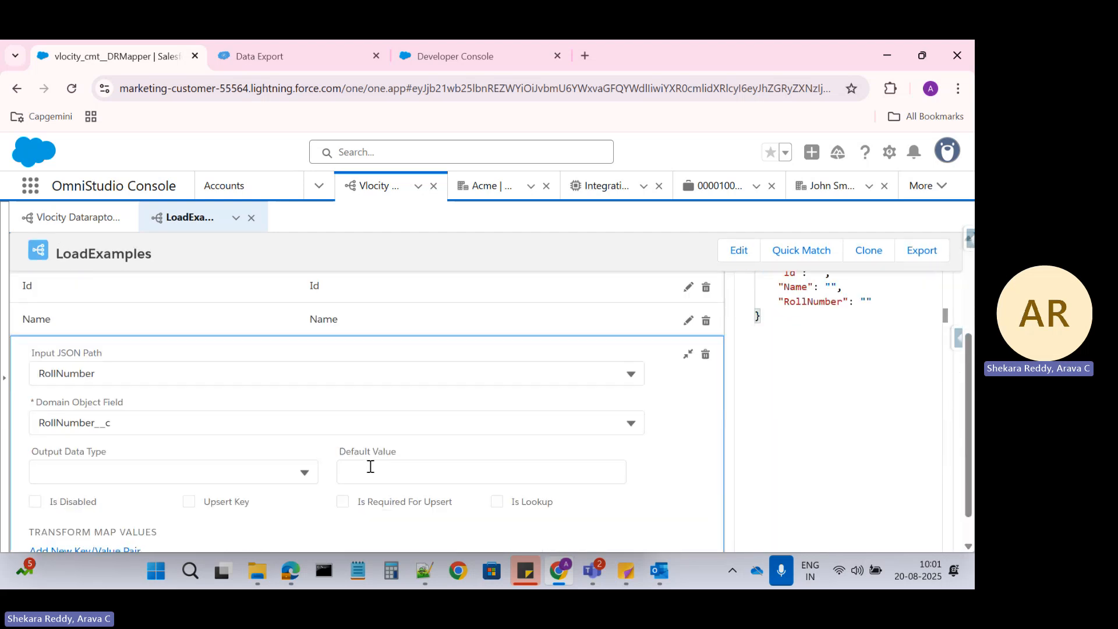
pyautogui.click(233, 504)
pyautogui.scroll(2, 233, 465)
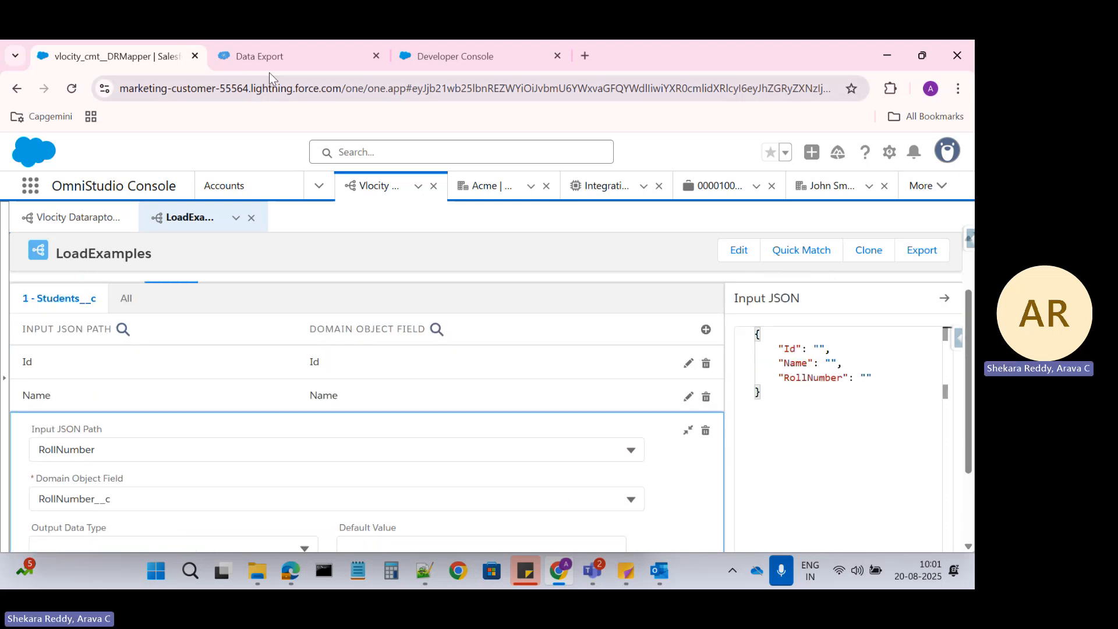
pyautogui.scroll(-2, 298, 433)
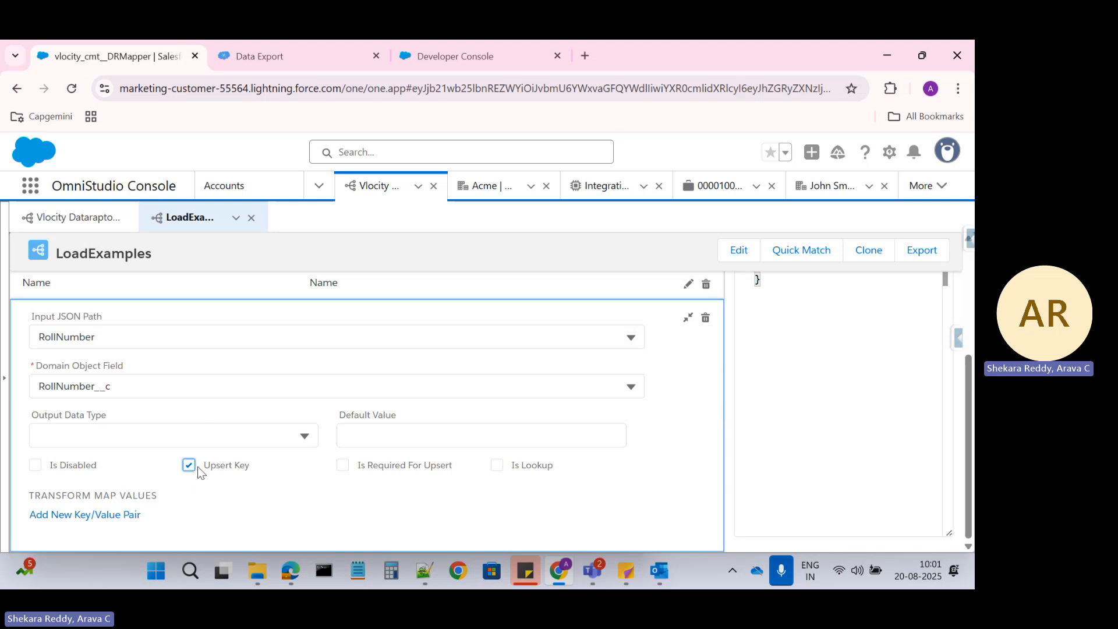
pyautogui.click(249, 53)
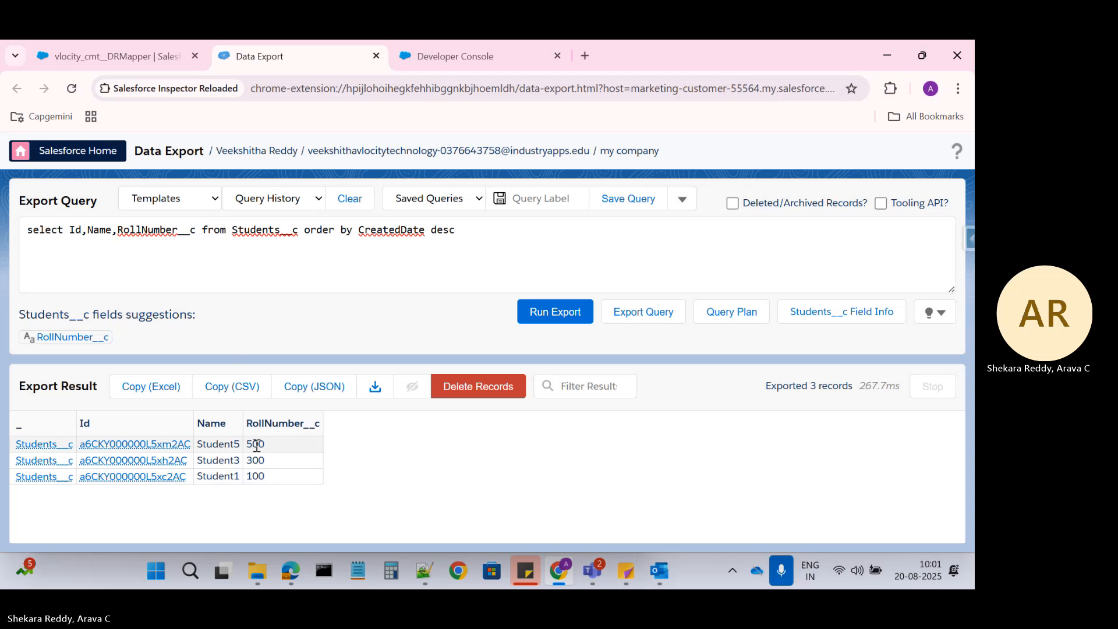
pyautogui.doubleClick(258, 476)
pyautogui.hotkey('ctrl', 'c')
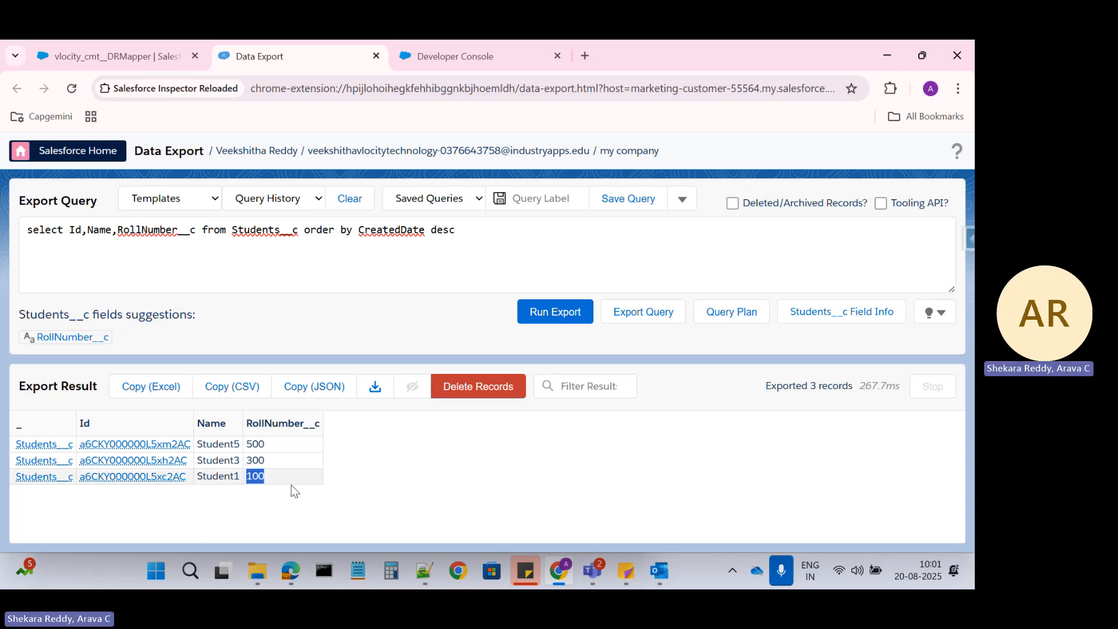
pyautogui.click(160, 50)
pyautogui.scroll(3, 266, 384)
# In the preview input, set RollNumber to 100 and clear the Id value
pyautogui.scroll(1, 266, 385)
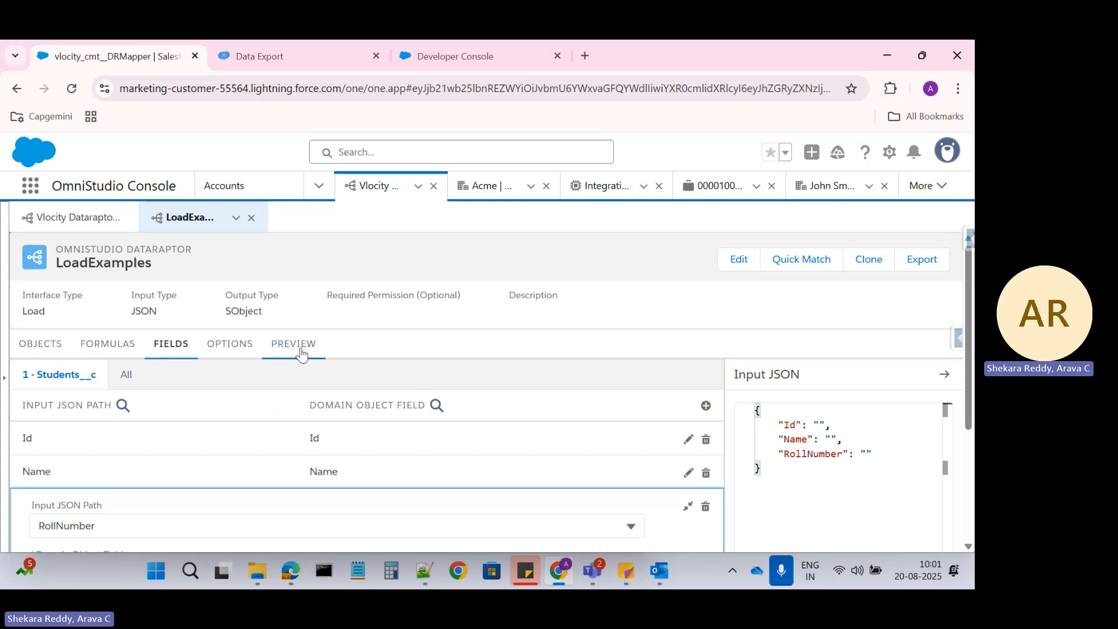
pyautogui.click(292, 344)
pyautogui.doubleClick(152, 454)
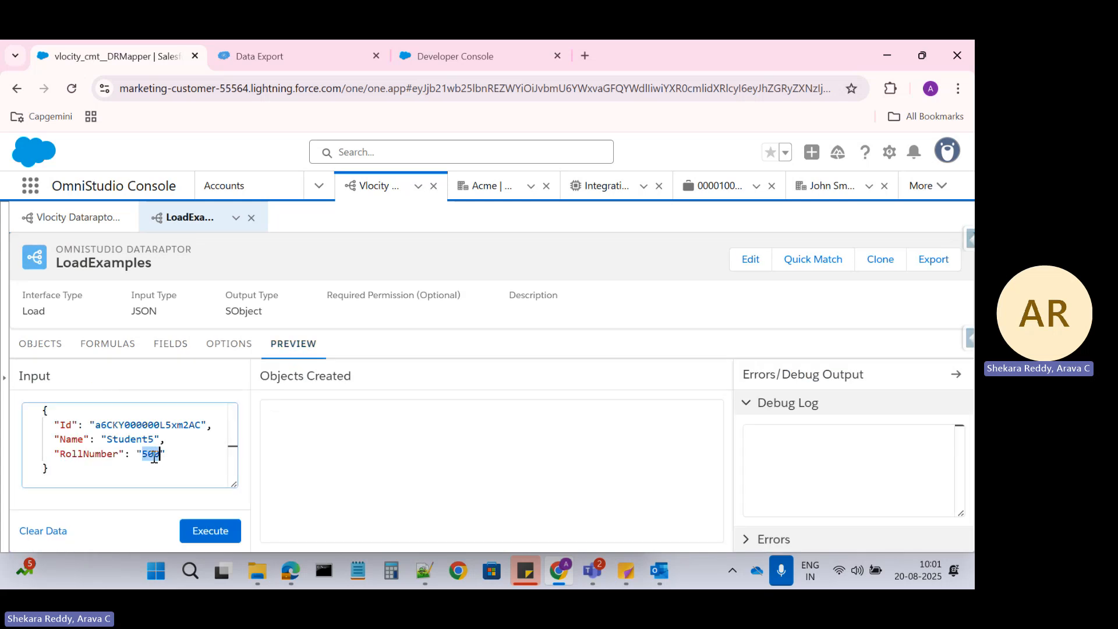
pyautogui.hotkey('ctrl', 'v')
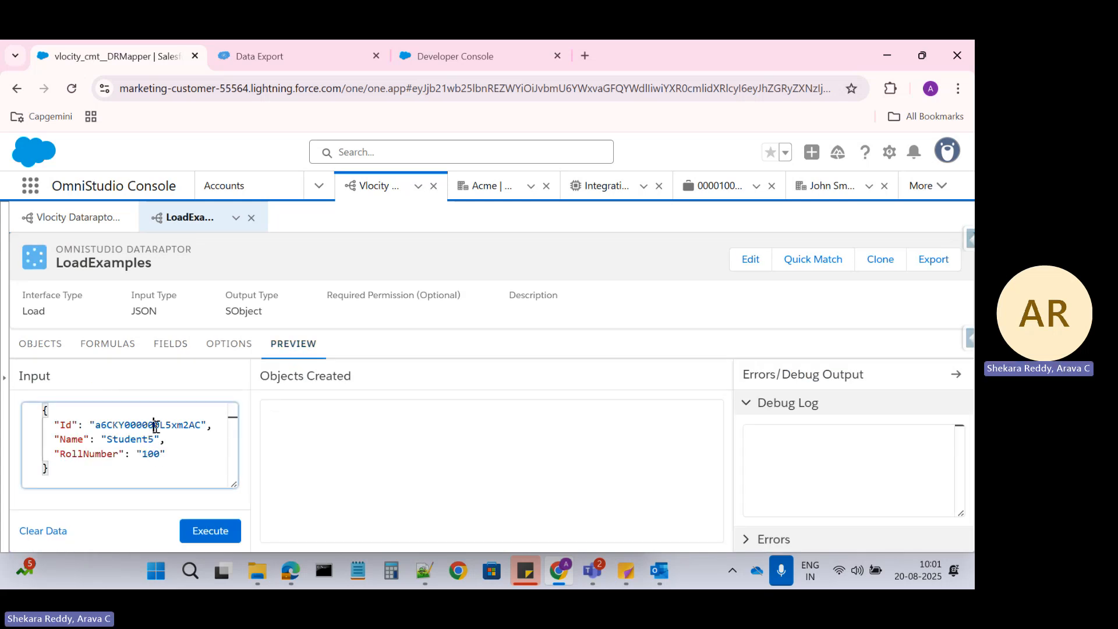
pyautogui.doubleClick(156, 426)
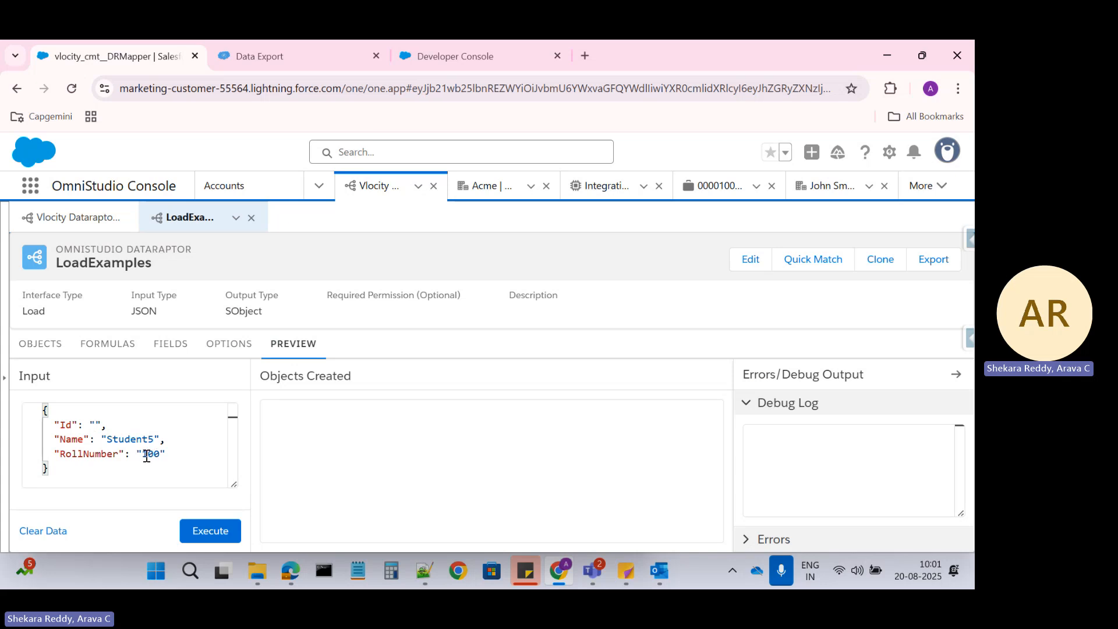
pyautogui.doubleClick(153, 453)
# Check the existing records, keep Name as Student5, and execute the load
pyautogui.click(259, 56)
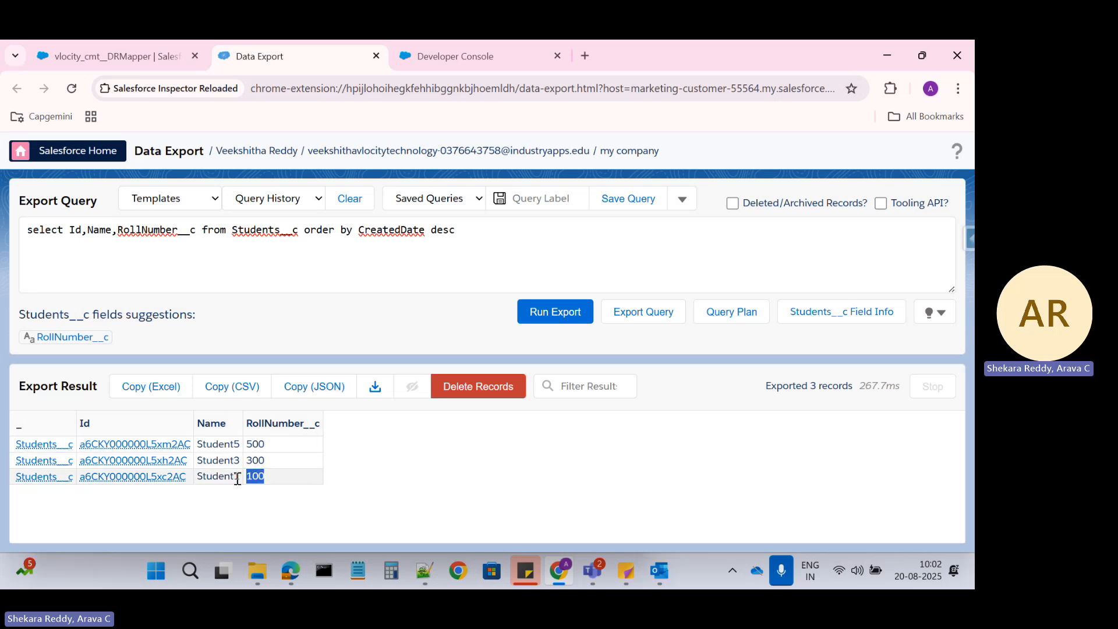
pyautogui.click(117, 56)
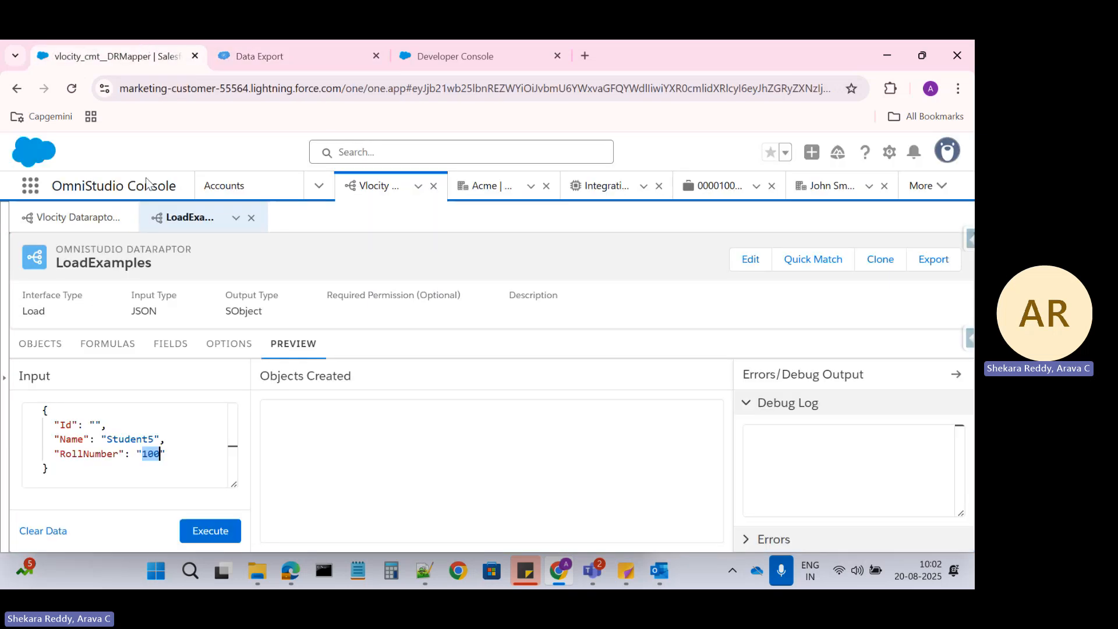
pyautogui.doubleClick(153, 438)
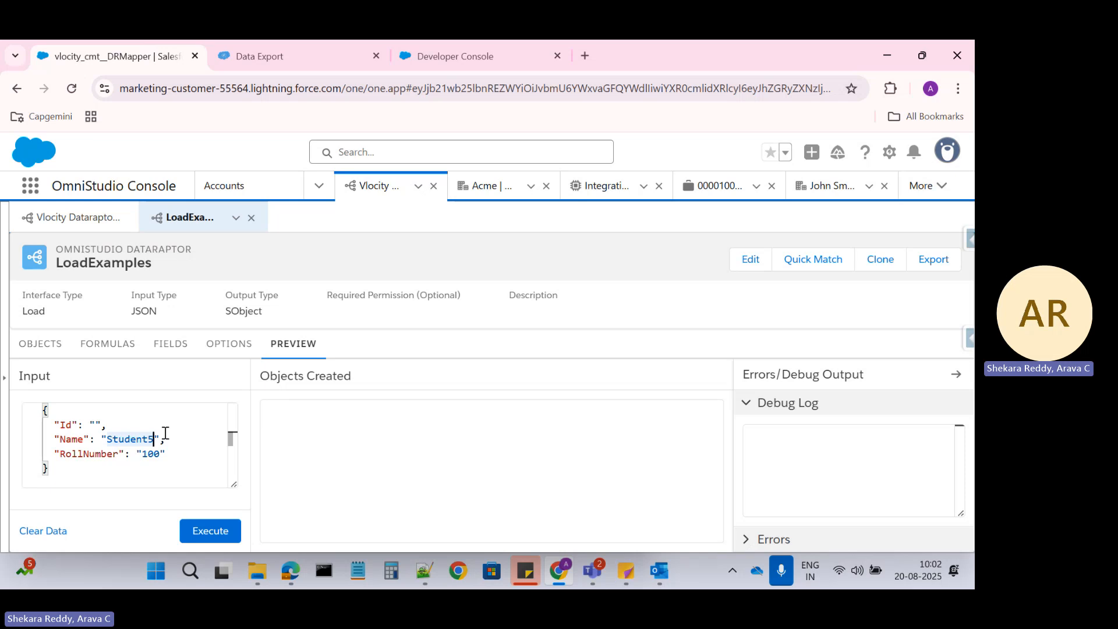
pyautogui.click(205, 532)
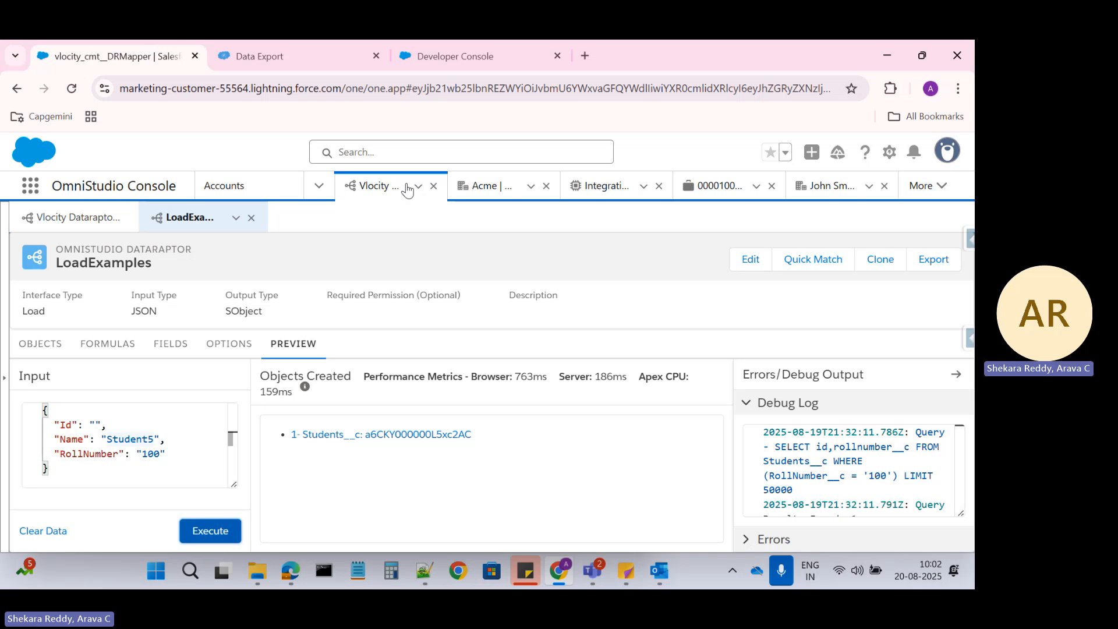
# Rerun the Students__c export and confirm row 3, roll number 100, is now named Student5
pyautogui.click(402, 57)
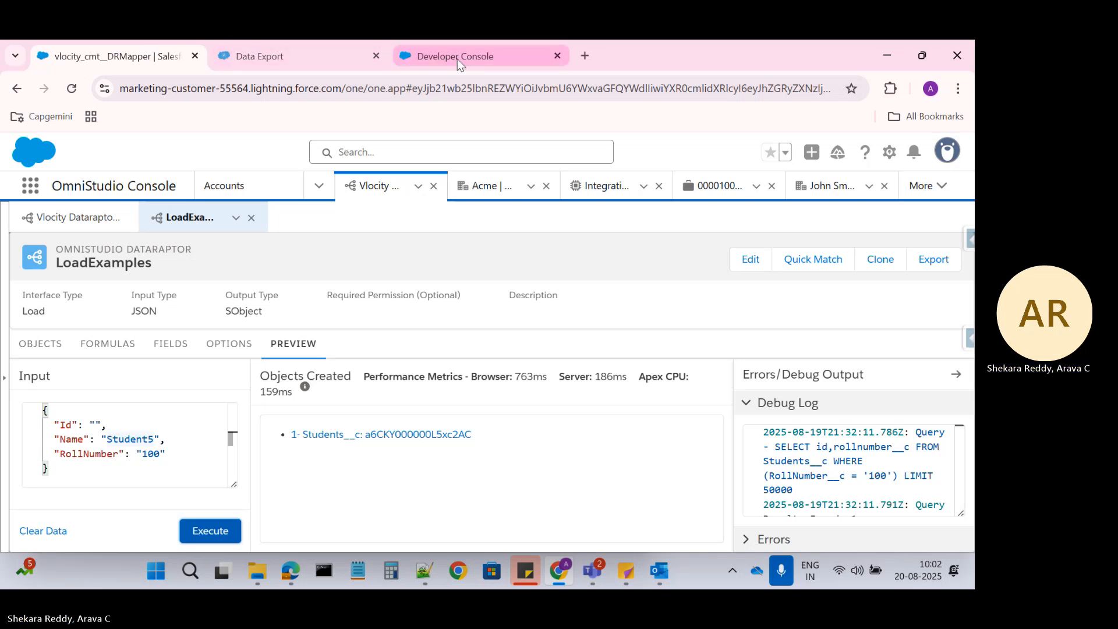
pyautogui.click(341, 58)
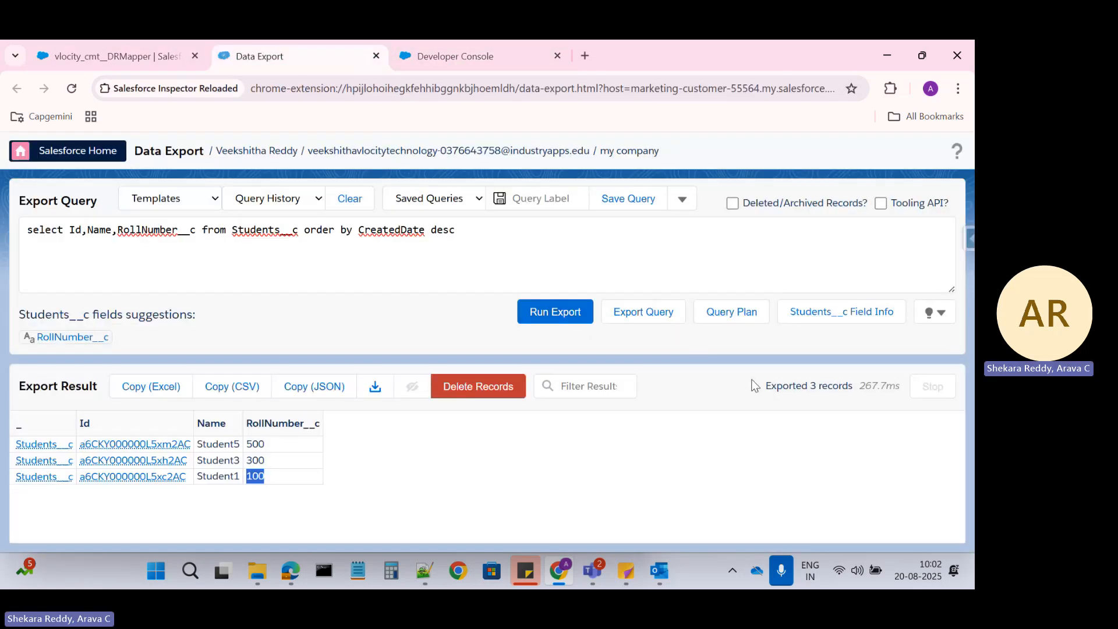
pyautogui.click(556, 311)
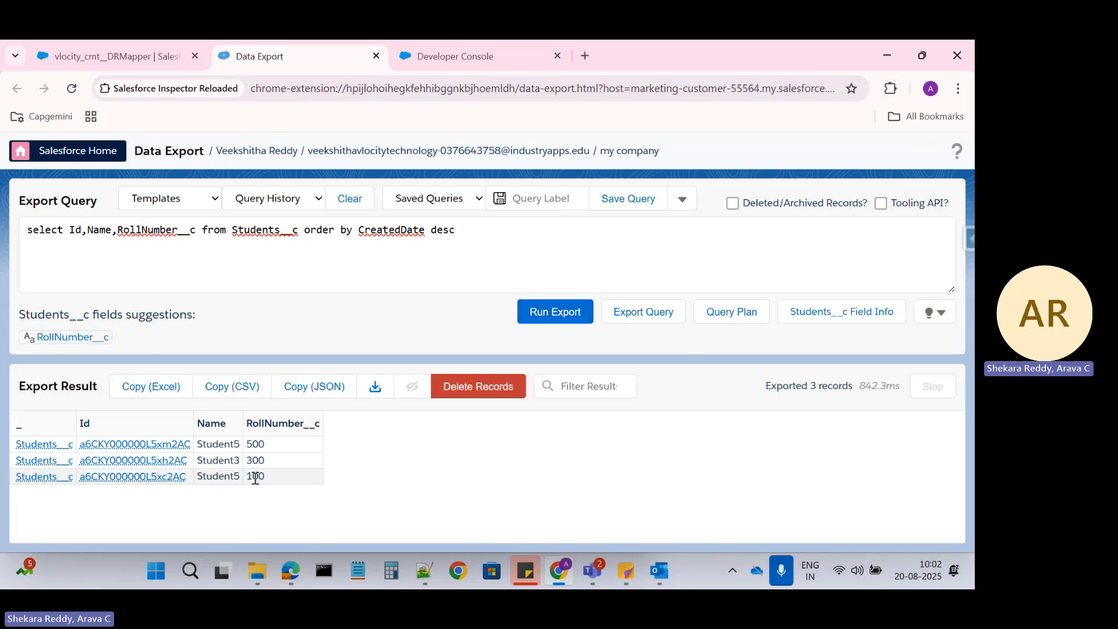
pyautogui.click(110, 47)
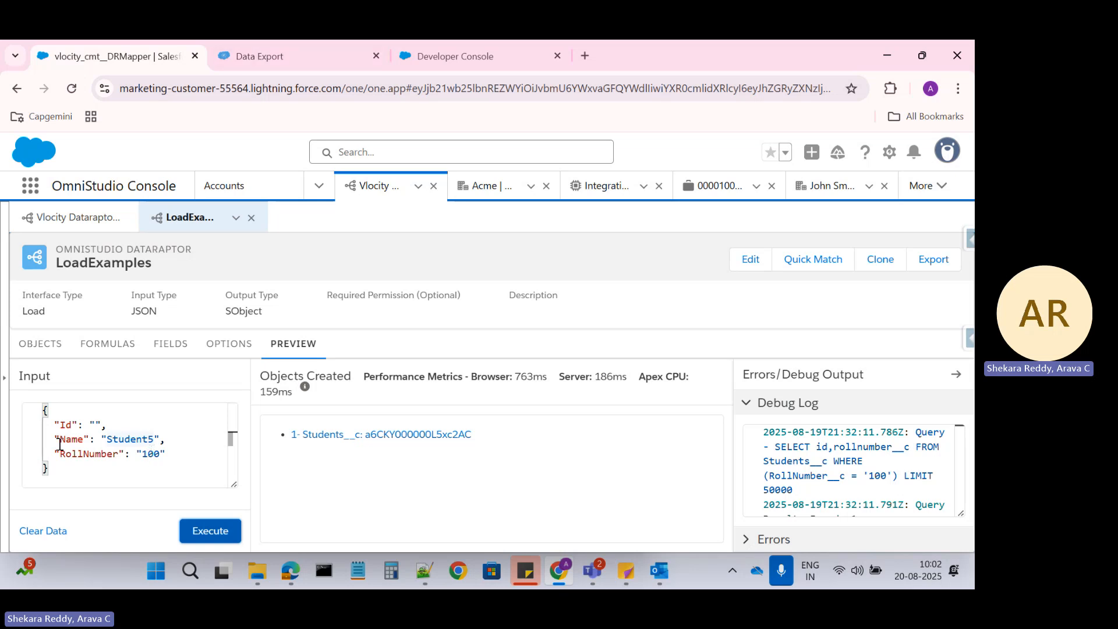
pyautogui.click(292, 51)
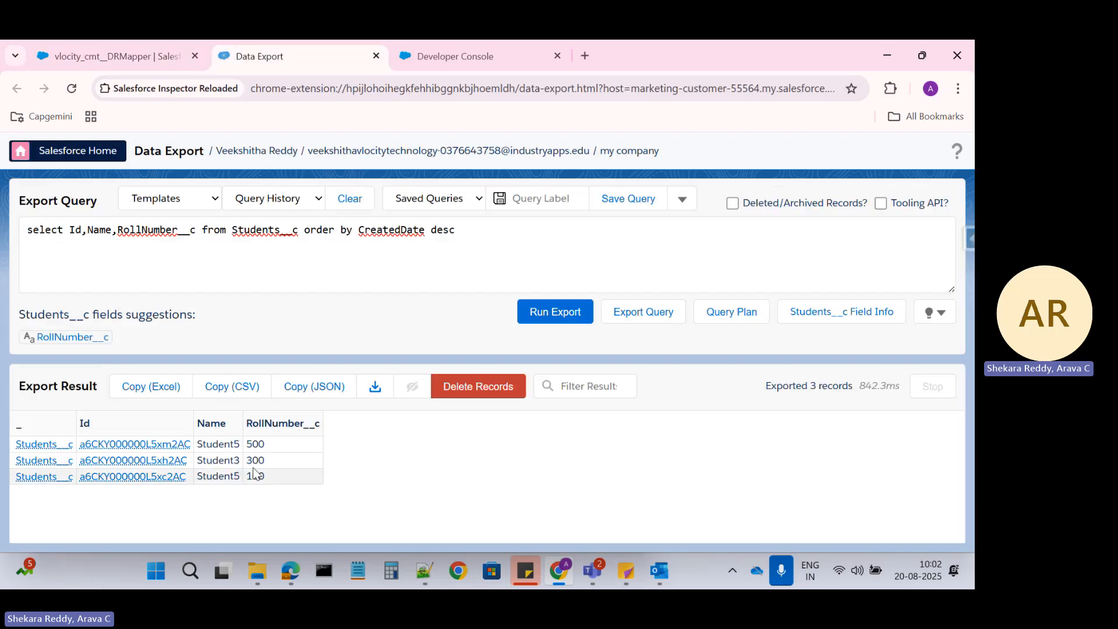
pyautogui.doubleClick(219, 477)
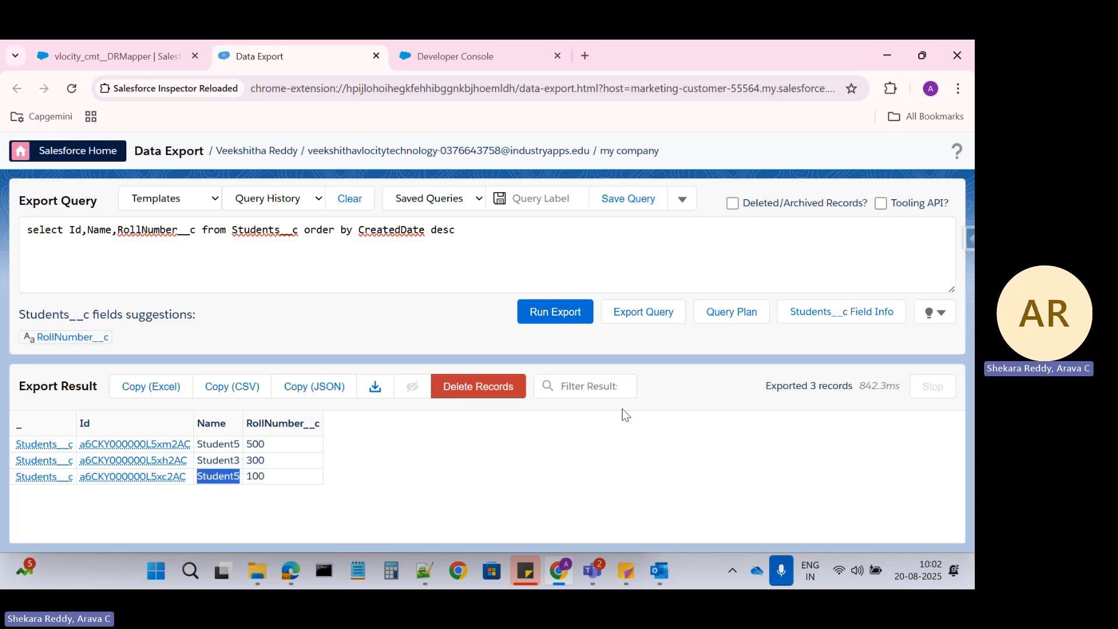
pyautogui.click(143, 58)
# Expand the RollNumber field mapping in FIELDS, then reload the DataRaptor page
pyautogui.click(171, 344)
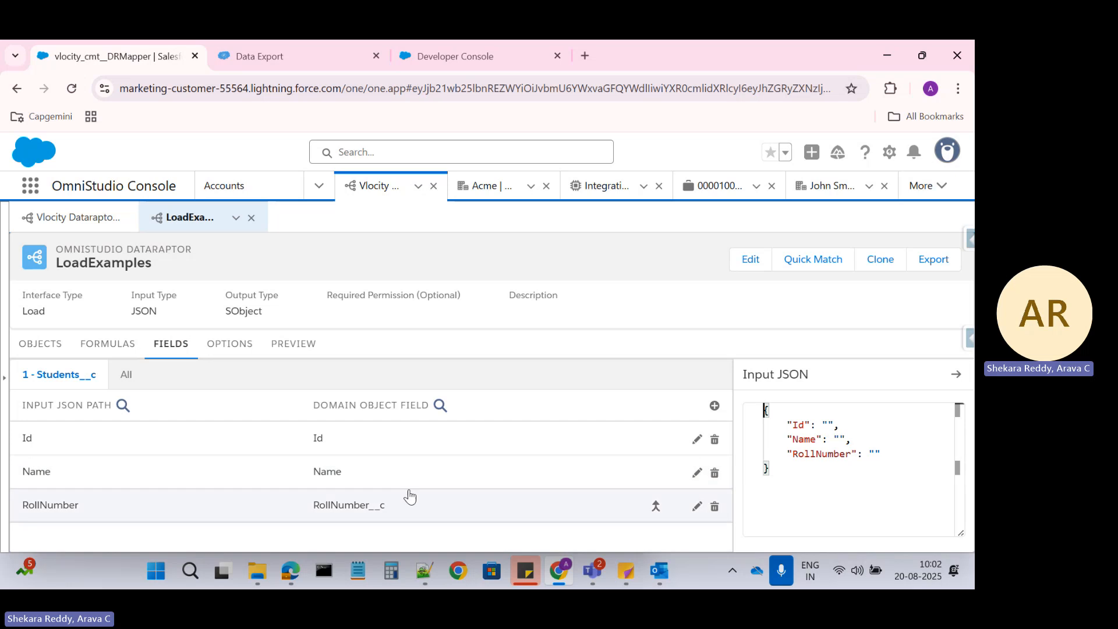
pyautogui.click(367, 507)
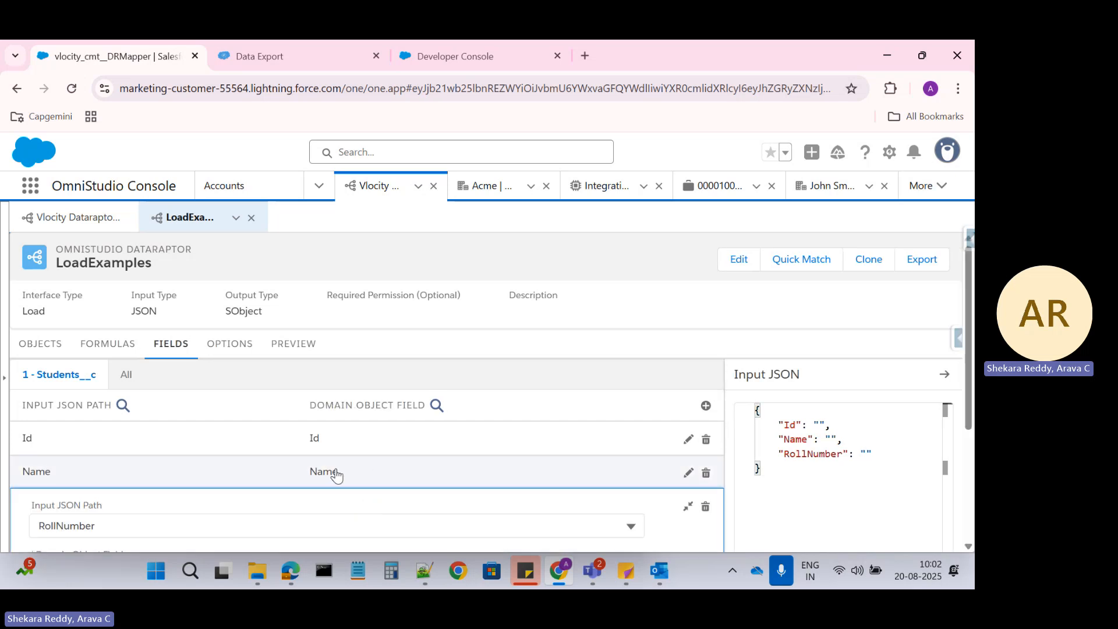
pyautogui.scroll(-3, 336, 474)
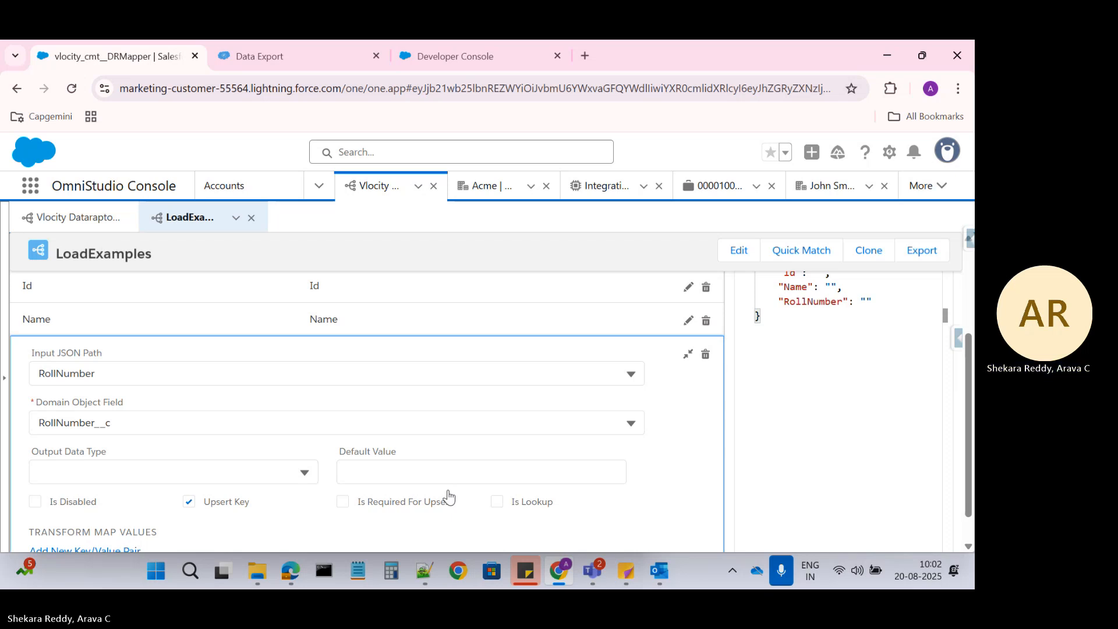
pyautogui.click(344, 503)
pyautogui.click(715, 428)
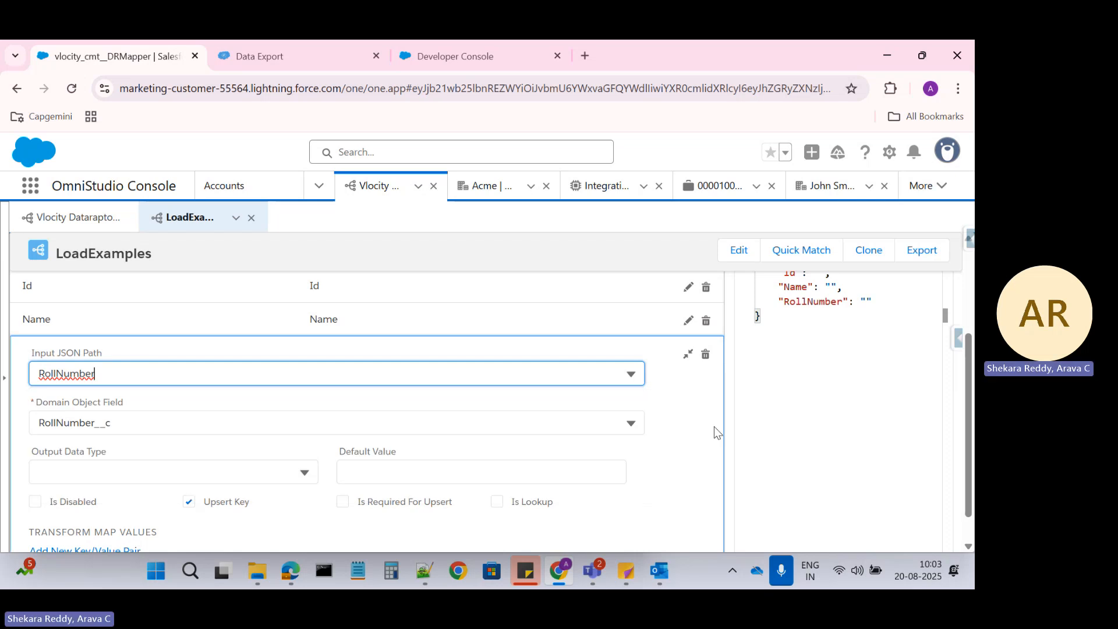
pyautogui.click(72, 89)
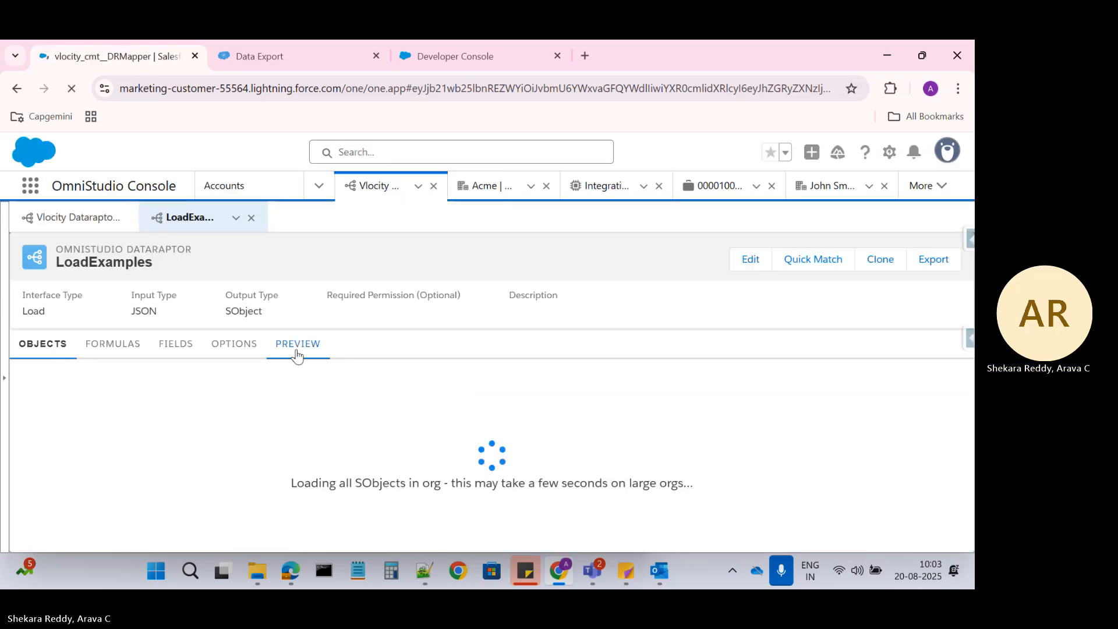
# Leave RollNumber as Upsert Key only, unchecking Is Required For Upsert, and return to the preview
pyautogui.click(116, 348)
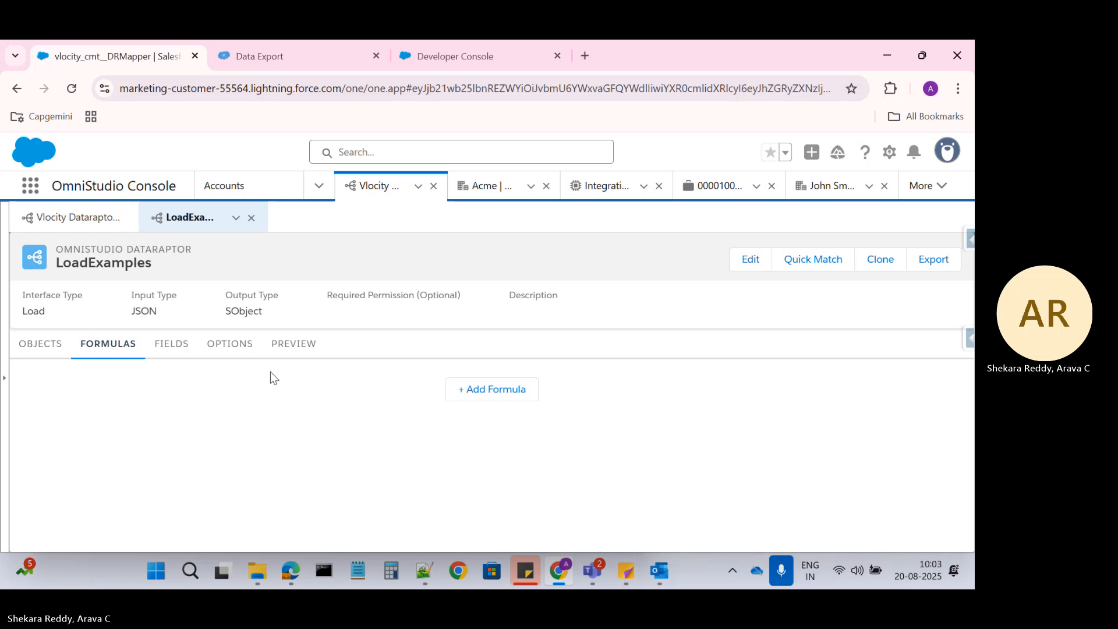
pyautogui.click(180, 348)
pyautogui.click(342, 505)
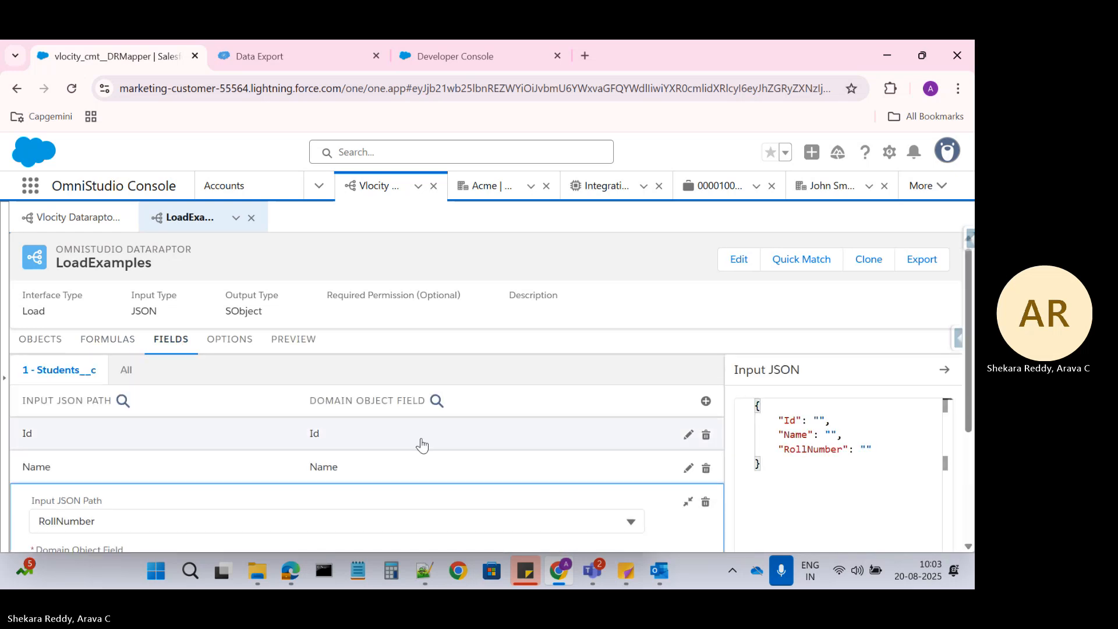
pyautogui.scroll(-3, 419, 444)
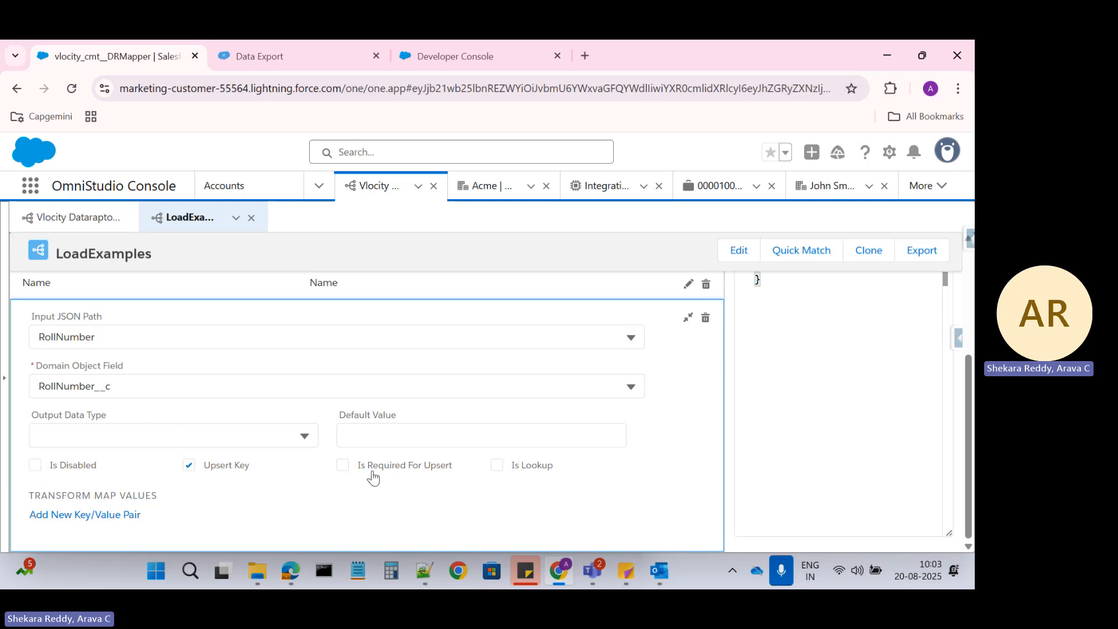
pyautogui.click(343, 465)
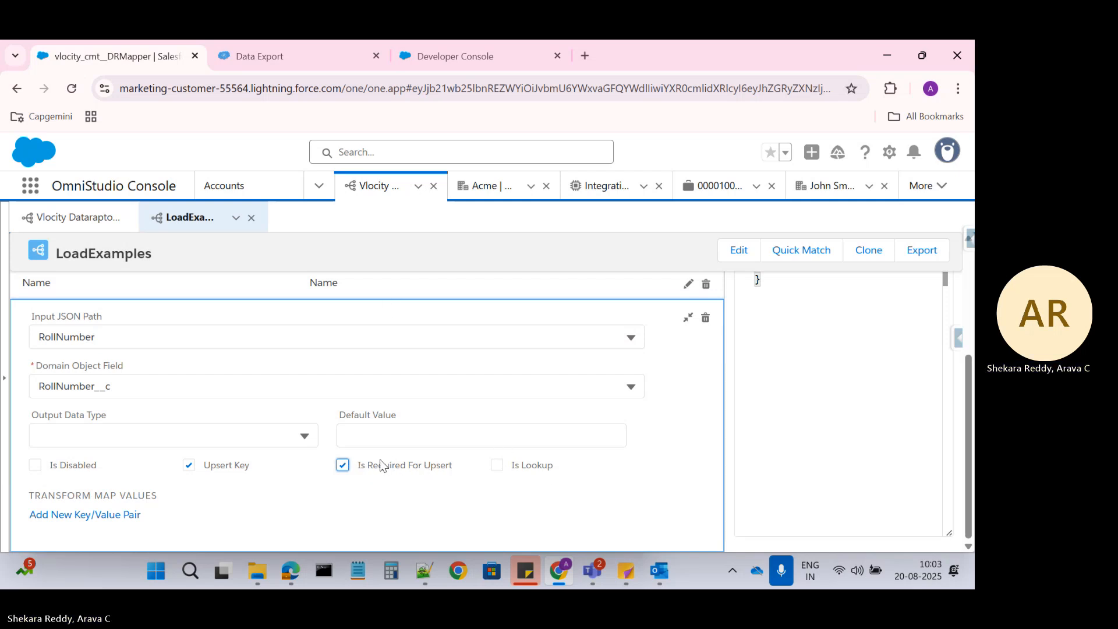
pyautogui.click(343, 469)
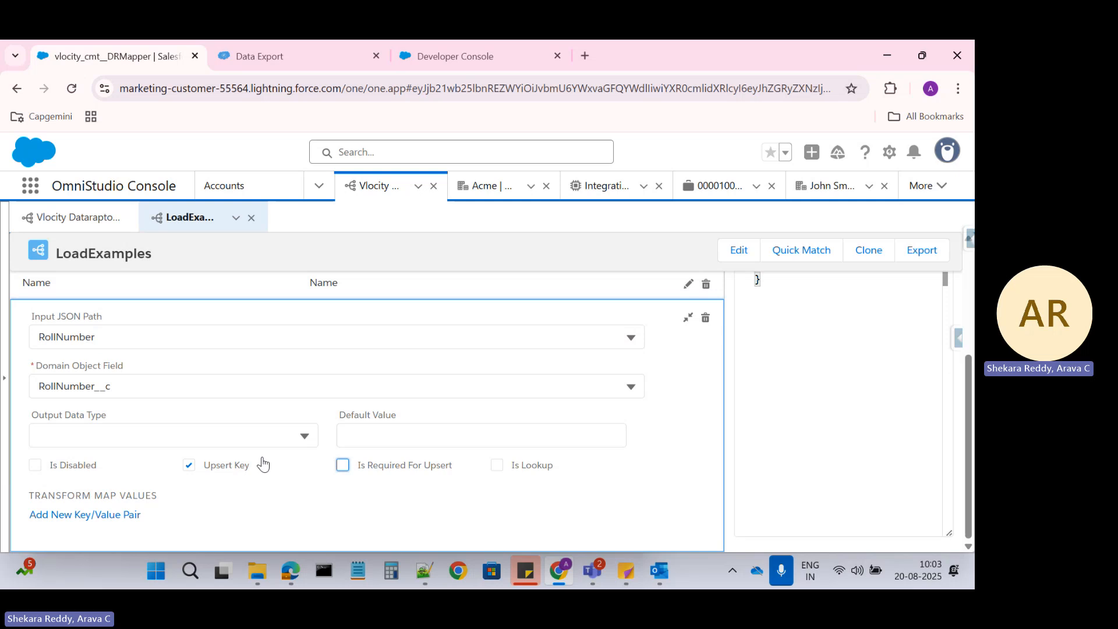
pyautogui.click(305, 62)
pyautogui.click(183, 58)
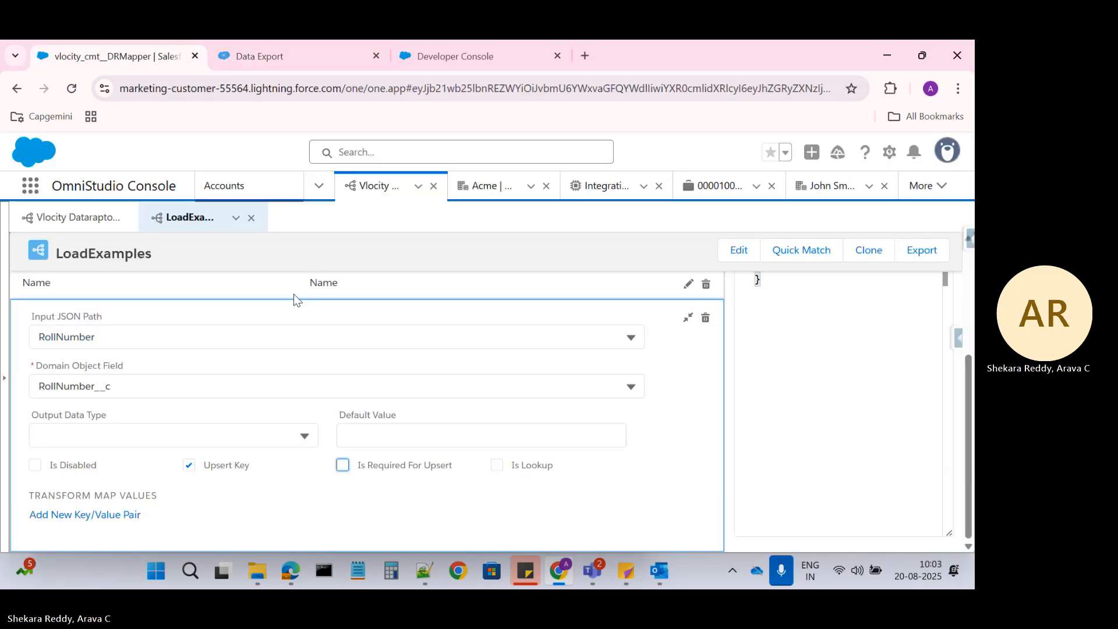
pyautogui.scroll(5, 308, 366)
# Change the preview input to Name Student1000 and RollNumber 1000 and execute the load
pyautogui.click(291, 345)
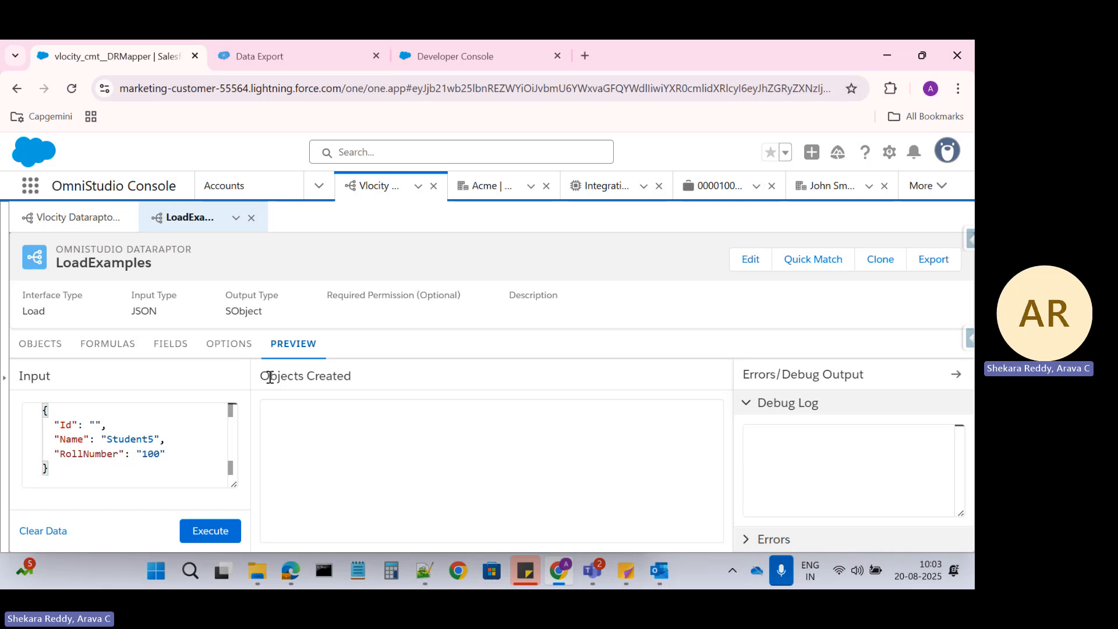
pyautogui.doubleClick(147, 453)
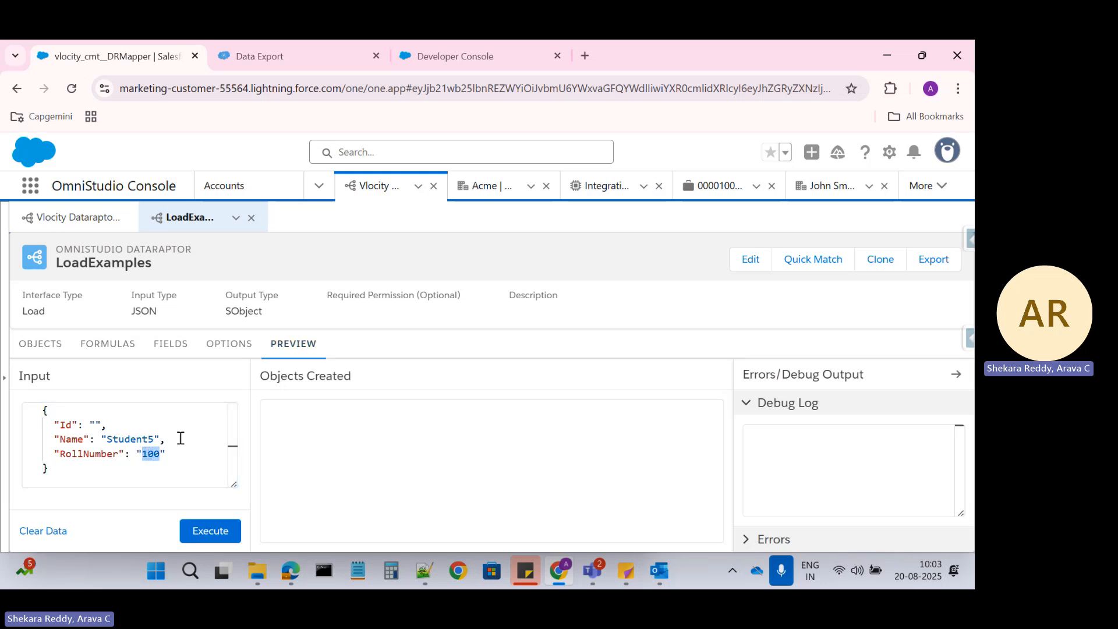
pyautogui.write('1')
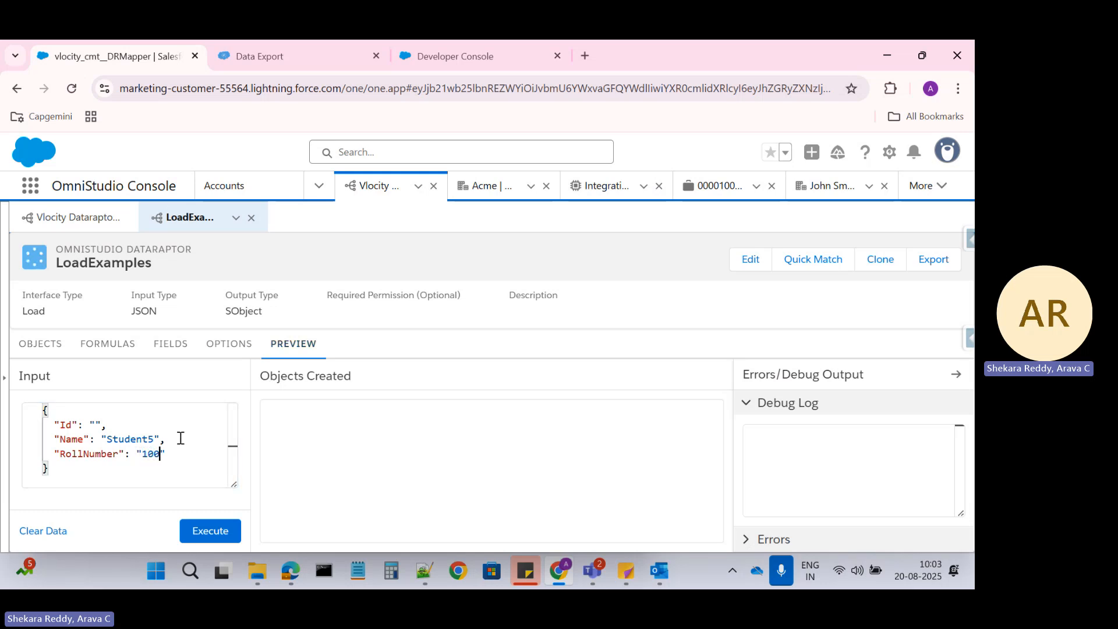
pyautogui.write('000')
pyautogui.click(152, 439)
pyautogui.press('BackSpace')
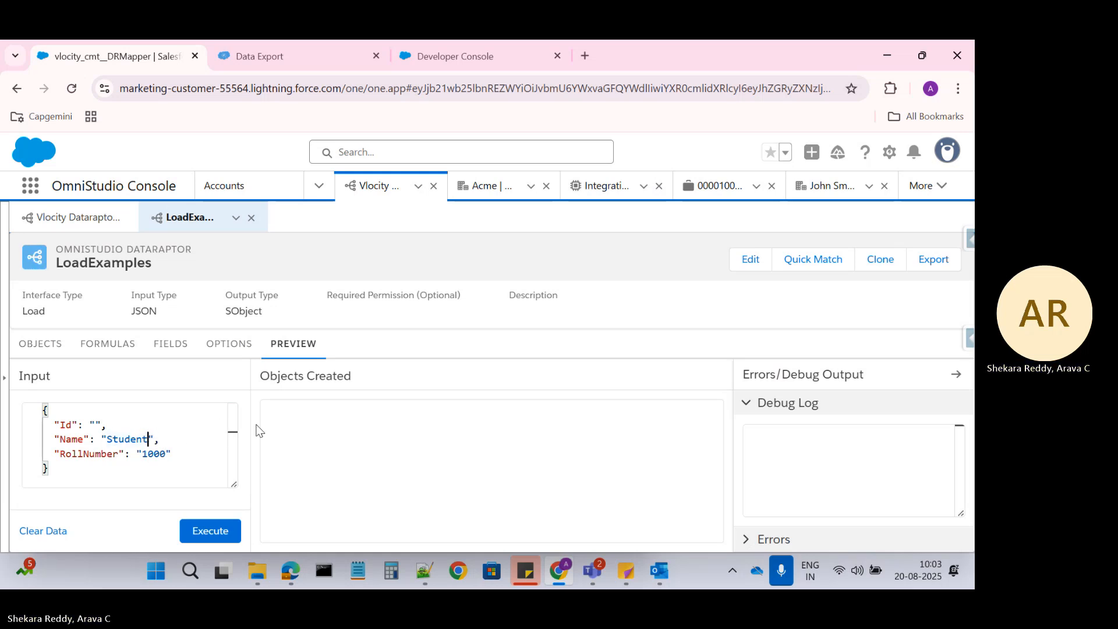
pyautogui.write('1000')
pyautogui.click(204, 523)
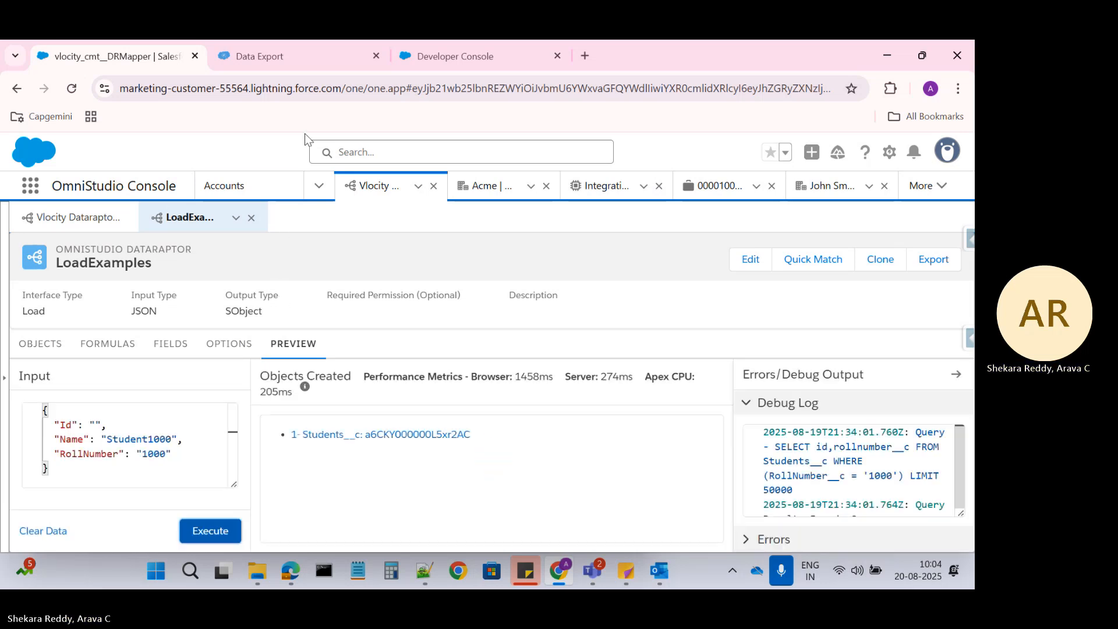
# Rerun the Students__c export to confirm the new Student1000 record, then return to the preview
pyautogui.click(271, 57)
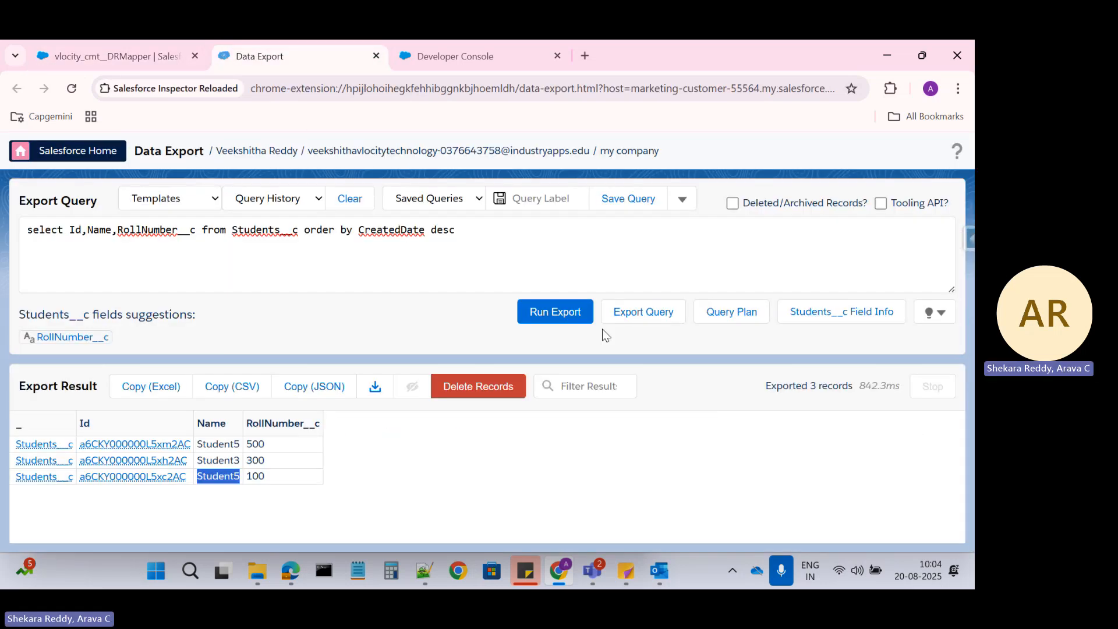
pyautogui.click(570, 318)
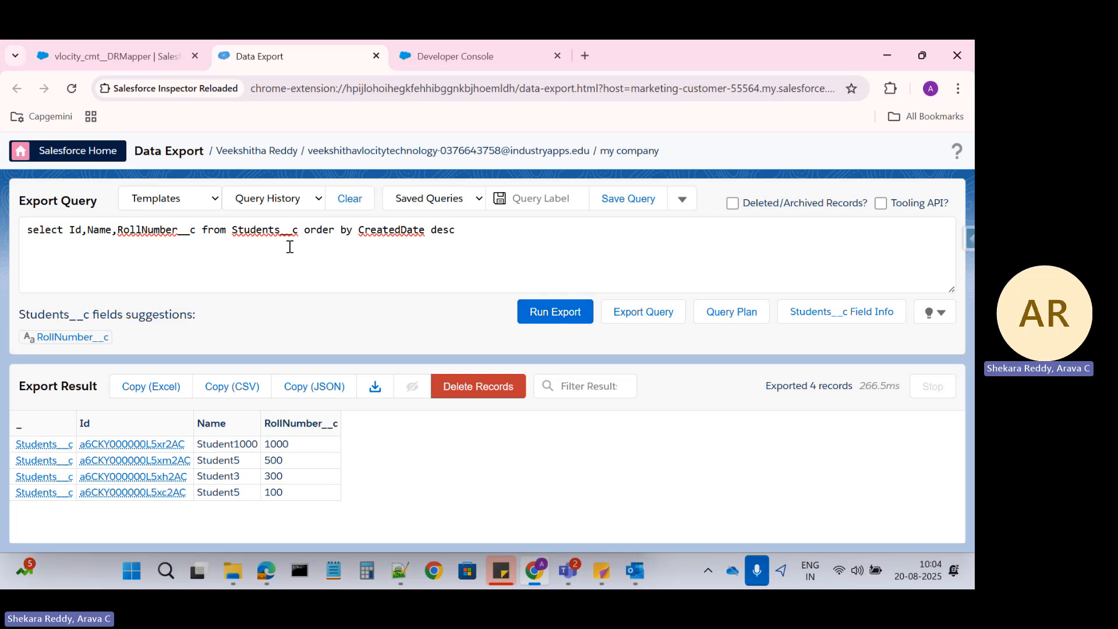
pyautogui.click(120, 58)
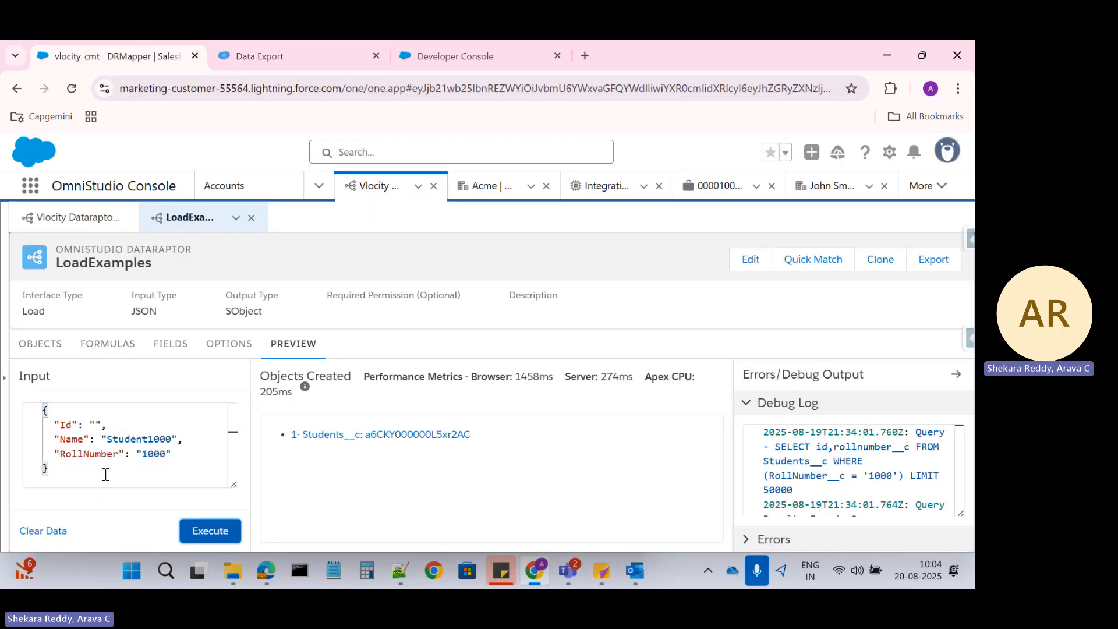
# Start editing the RollNumber mapping in FIELDS, then reload the DataRaptor page
pyautogui.doubleClick(155, 456)
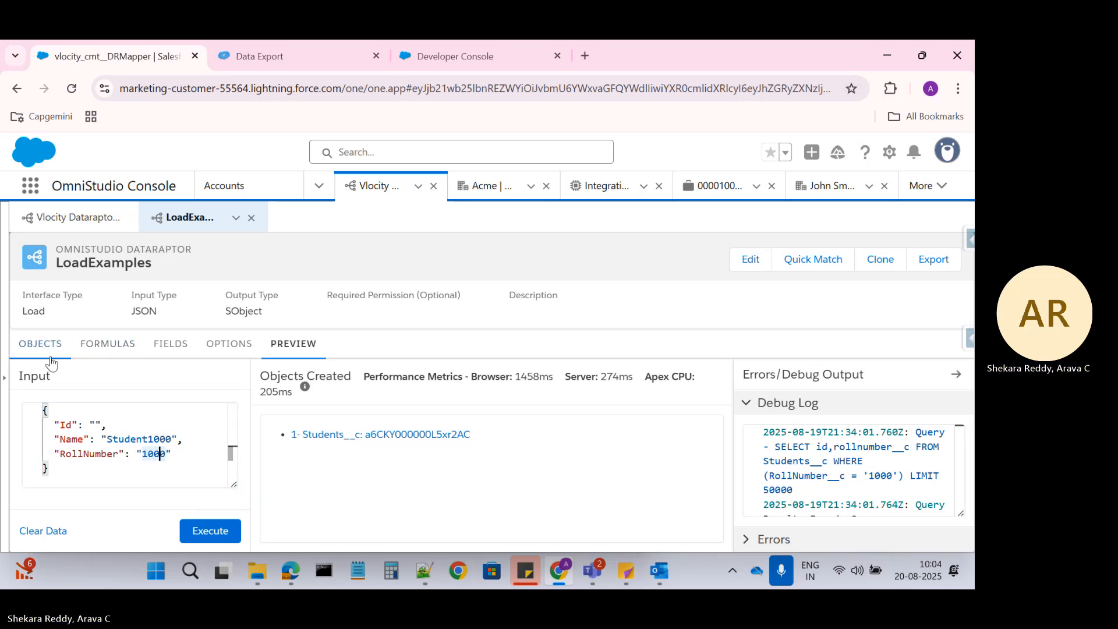
pyautogui.click(113, 350)
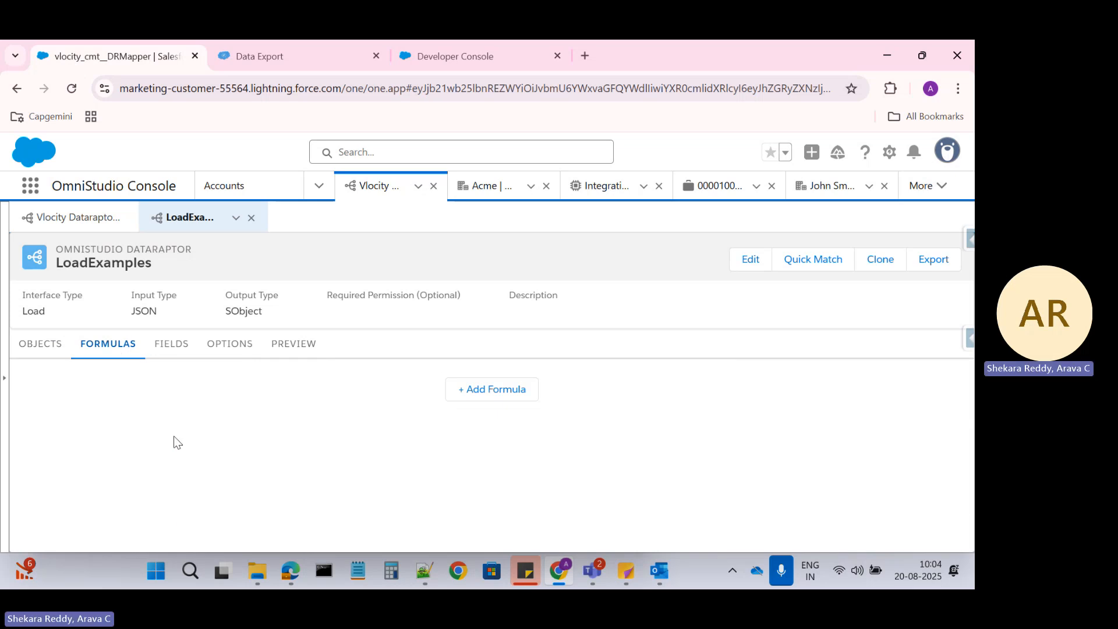
pyautogui.click(174, 354)
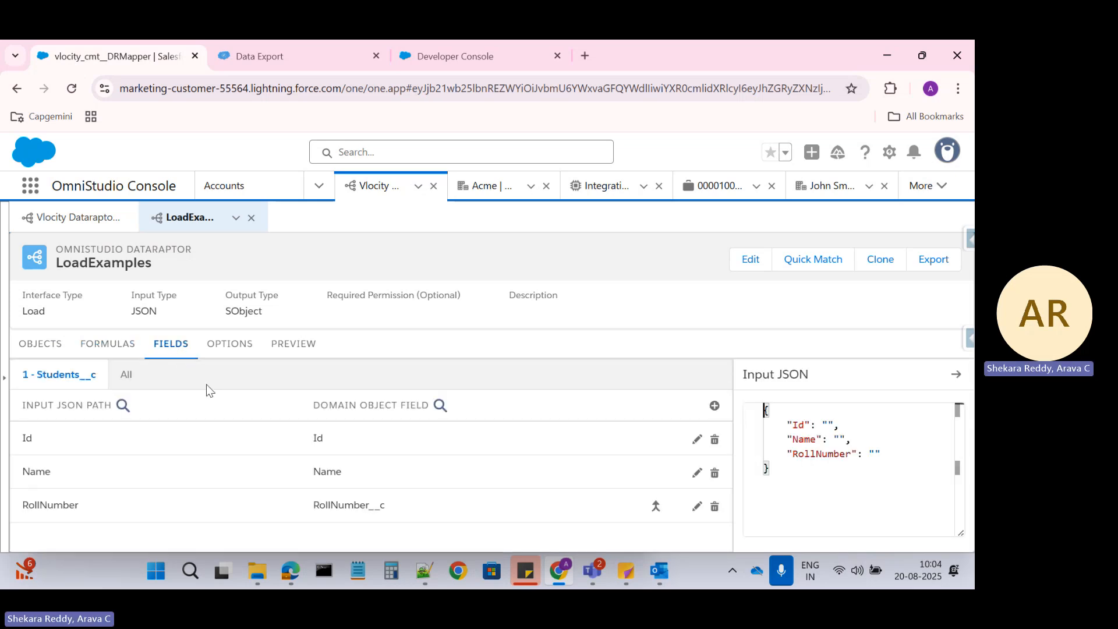
pyautogui.click(321, 509)
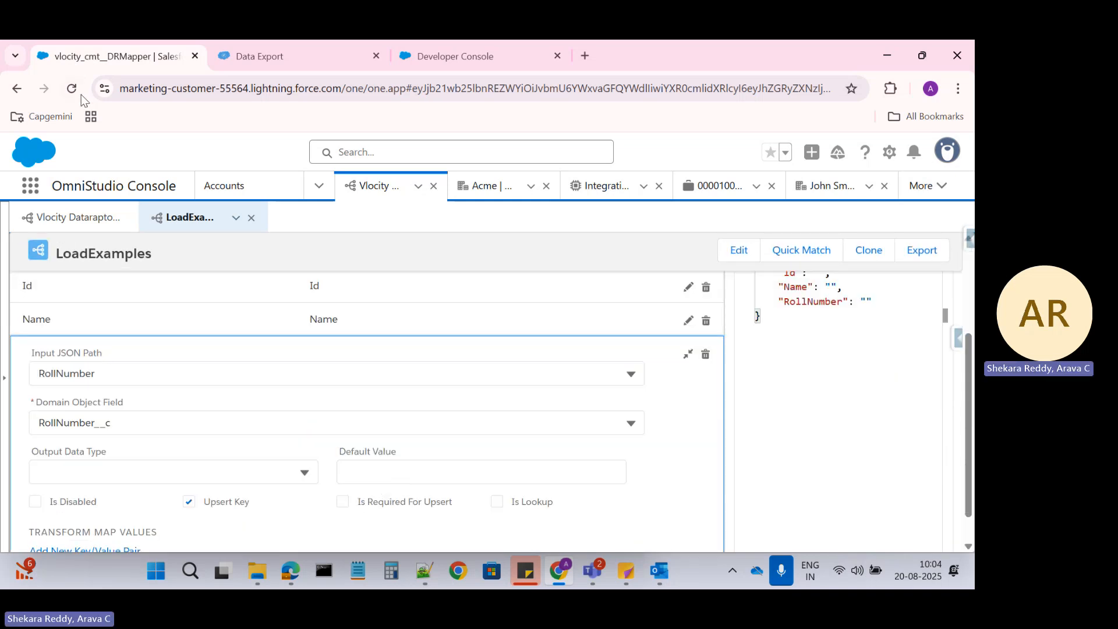
pyautogui.click(80, 93)
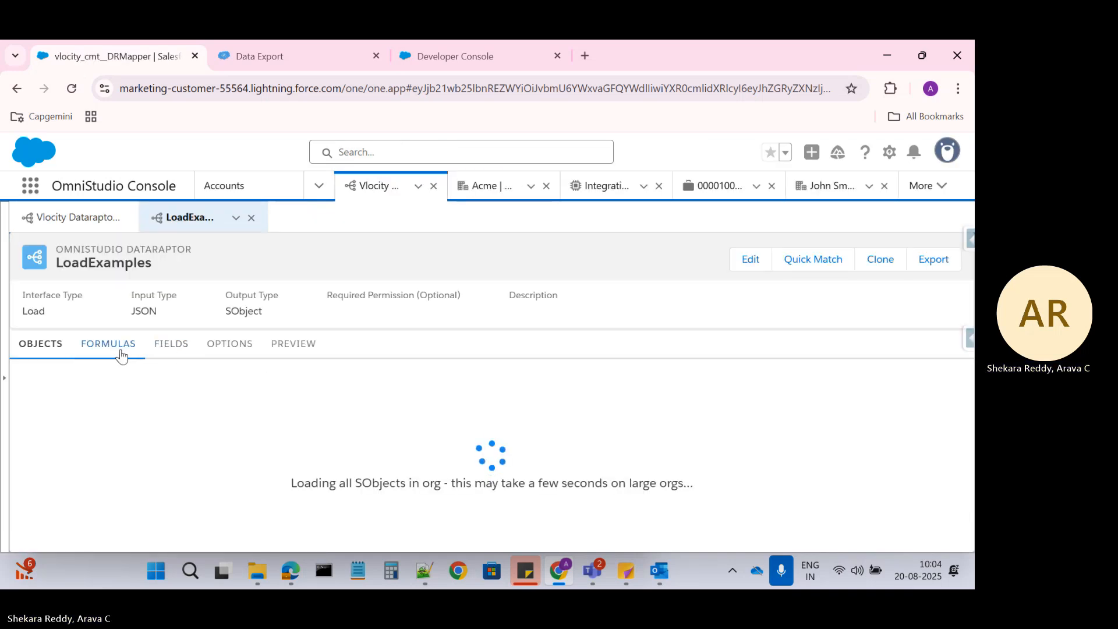
# Check Is Required For Upsert on the RollNumber mapping and go back to the preview input
pyautogui.click(158, 348)
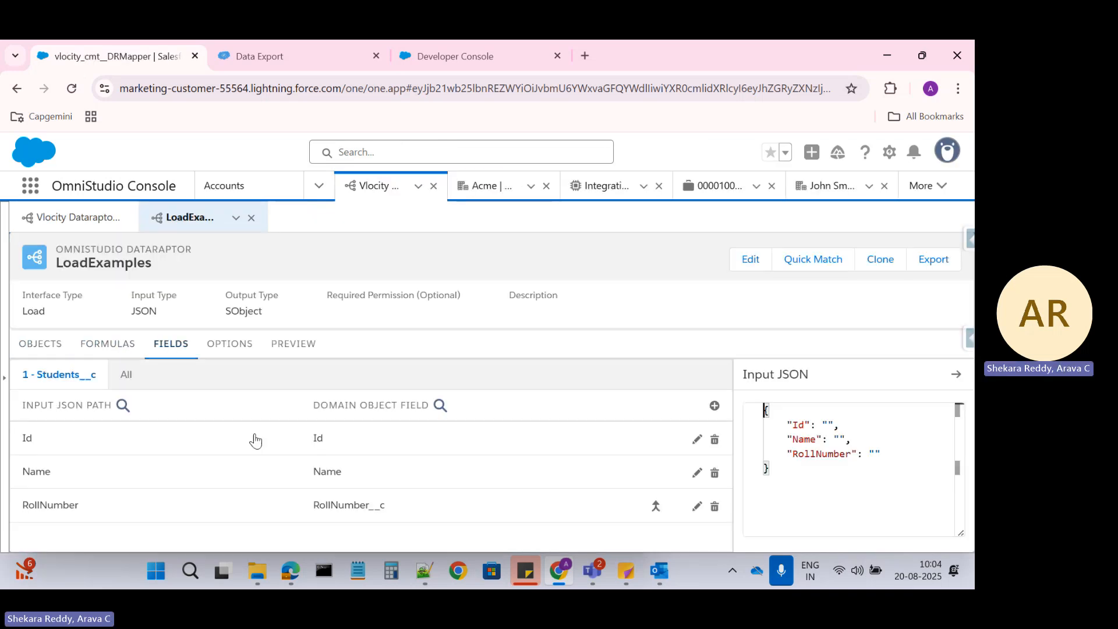
pyautogui.click(304, 522)
pyautogui.scroll(-1, 433, 478)
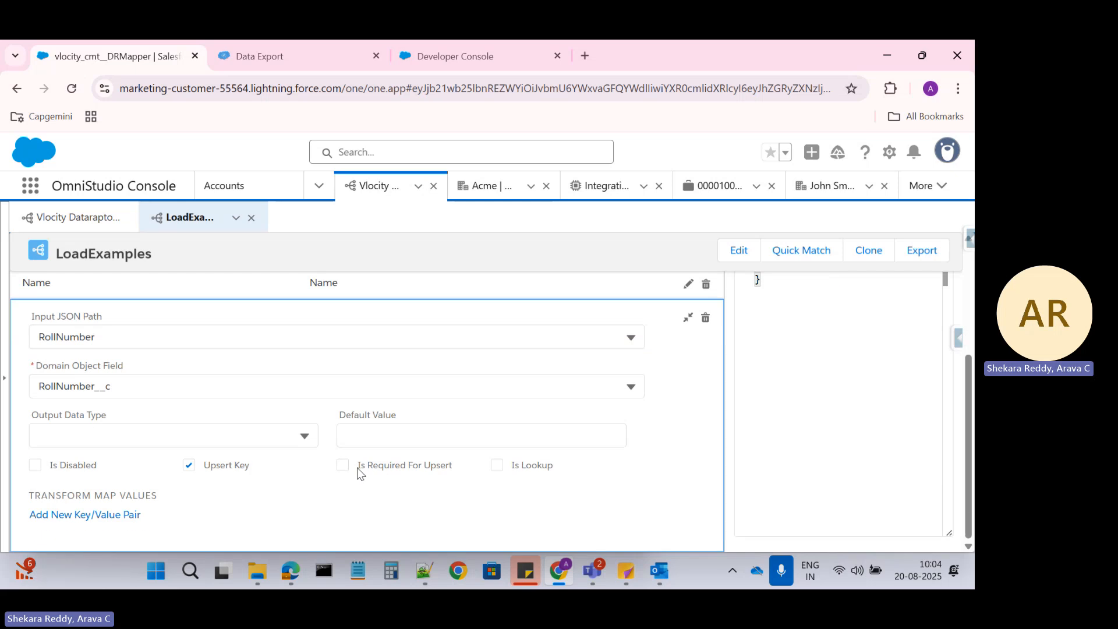
pyautogui.click(344, 464)
pyautogui.click(283, 58)
pyautogui.click(148, 50)
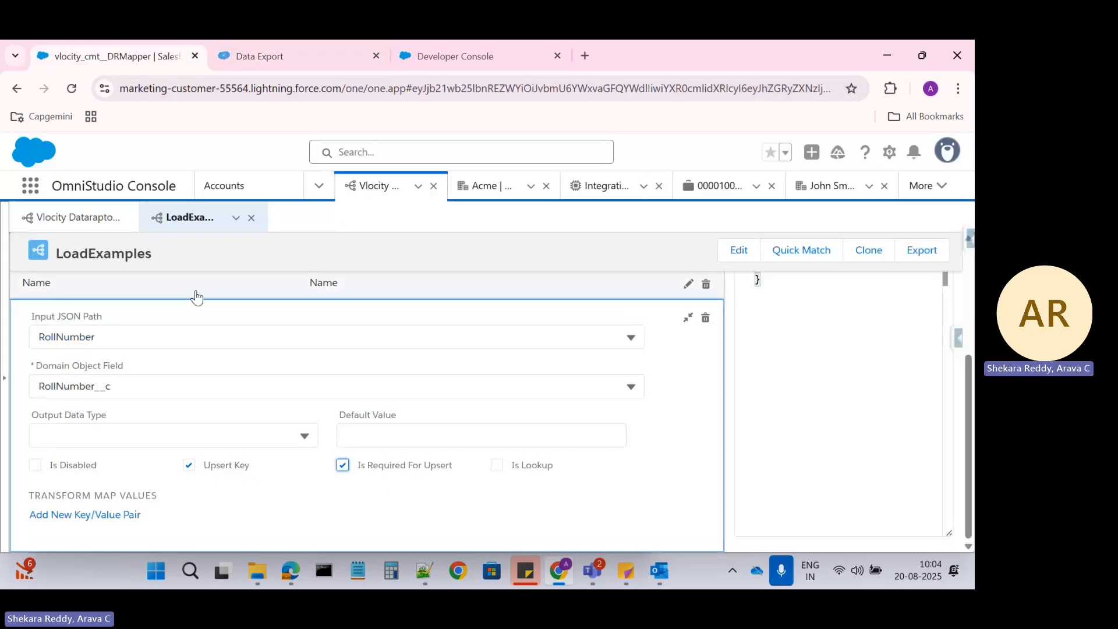
pyautogui.scroll(5, 312, 295)
pyautogui.click(259, 350)
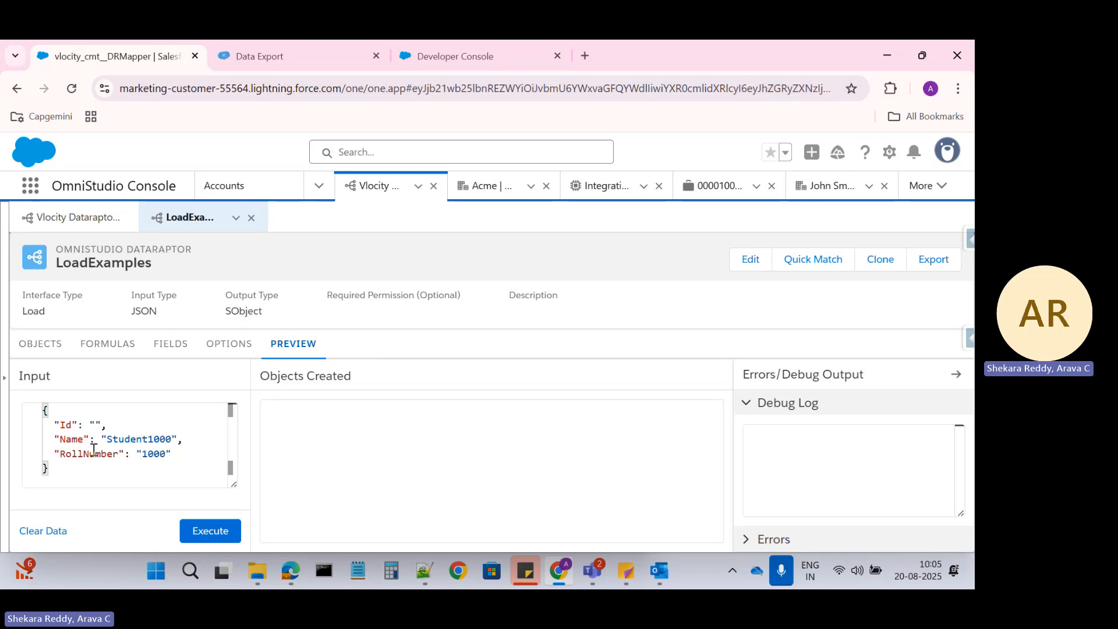
# Execute Student1000 with a blank RollNumber and rerun the export, which still lists four students
pyautogui.doubleClick(158, 455)
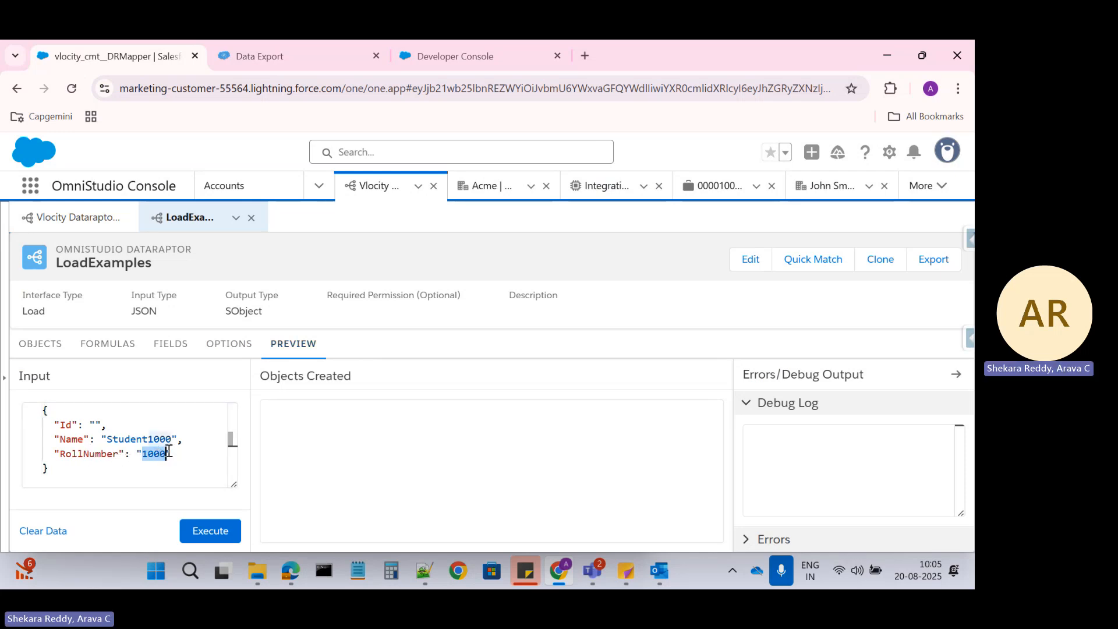
pyautogui.press('BackSpace')
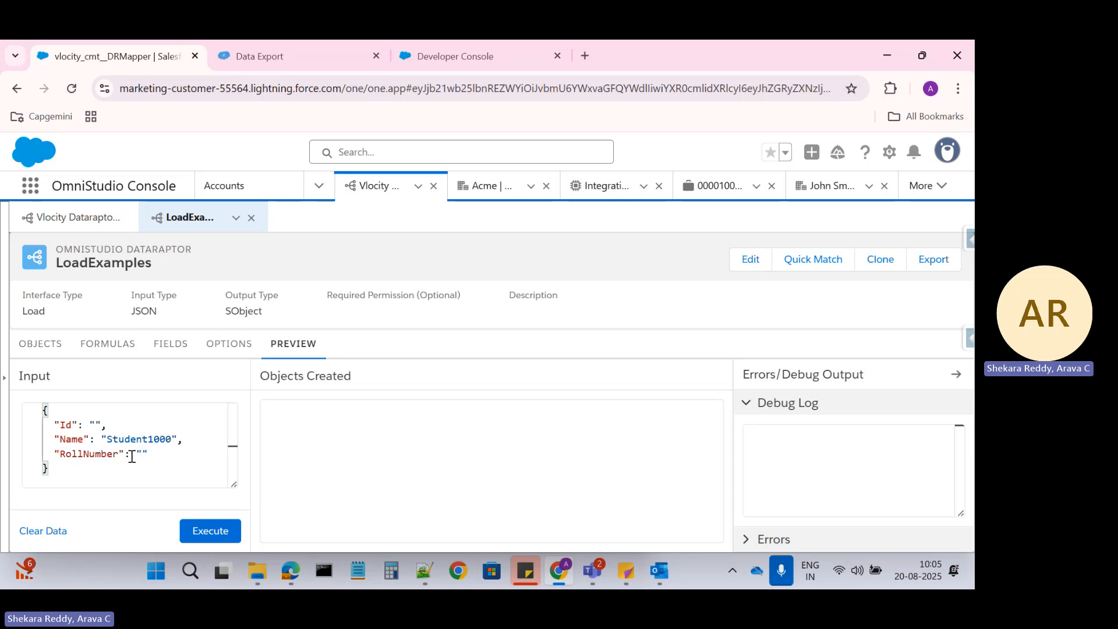
pyautogui.click(204, 534)
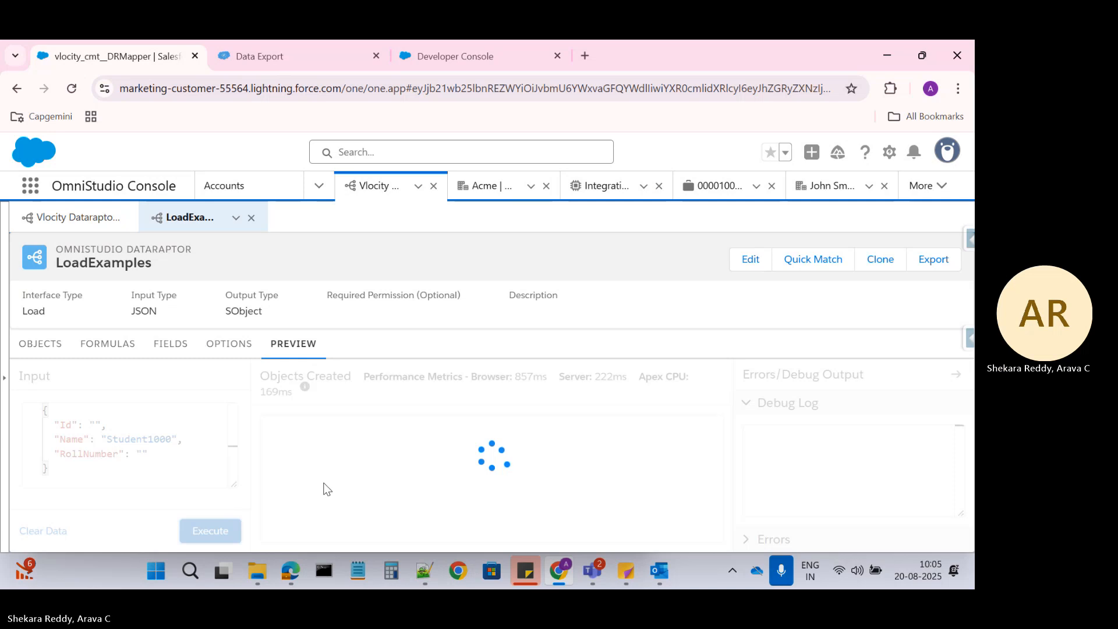
pyautogui.click(291, 57)
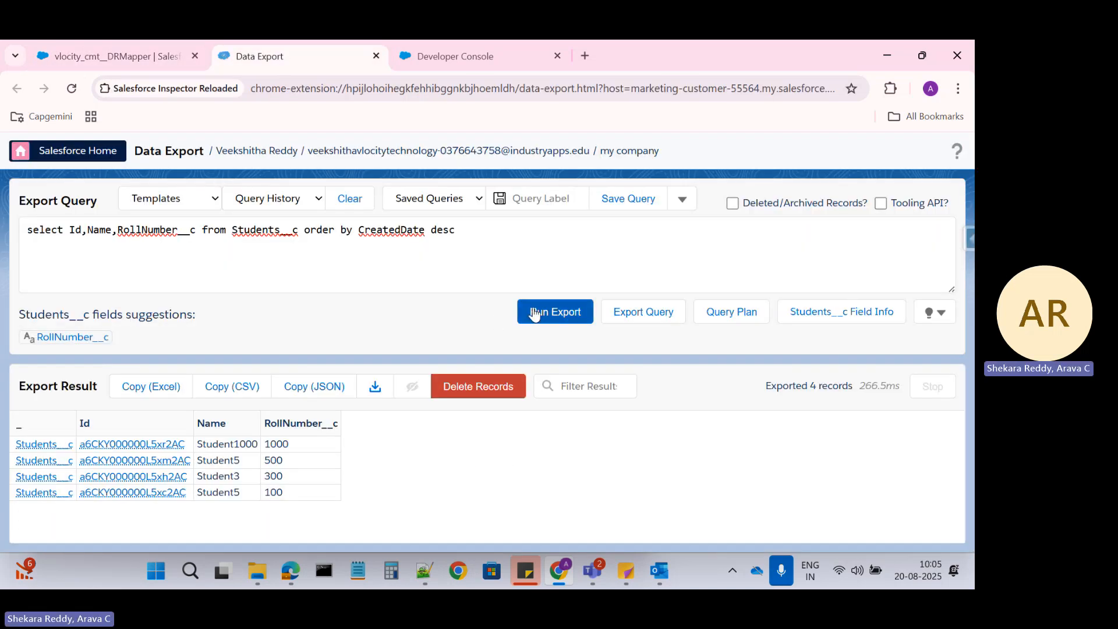
pyautogui.click(555, 317)
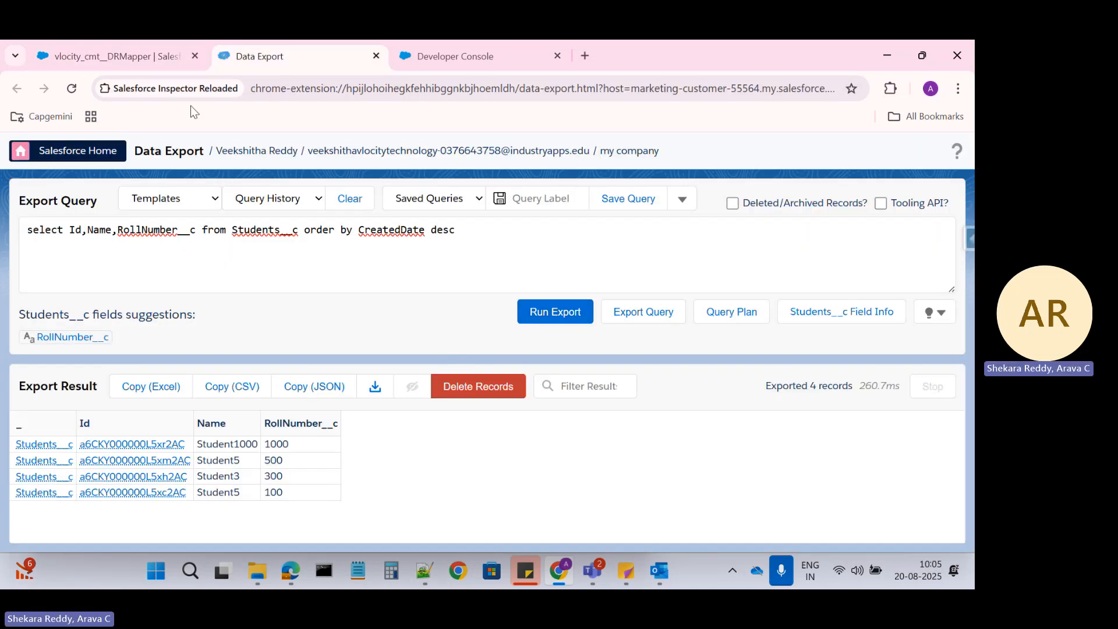
pyautogui.click(145, 58)
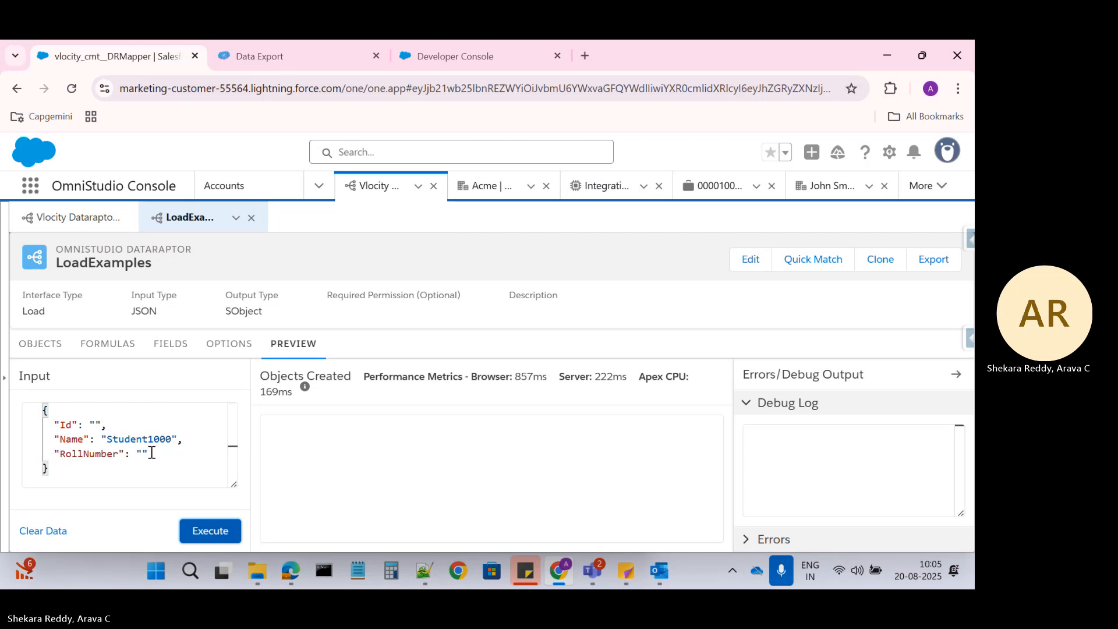
# Inspect RollNumber→RollNumber__c's Upsert Key and Is Required For Upsert flags, ending on the Students__c object list
pyautogui.click(139, 452)
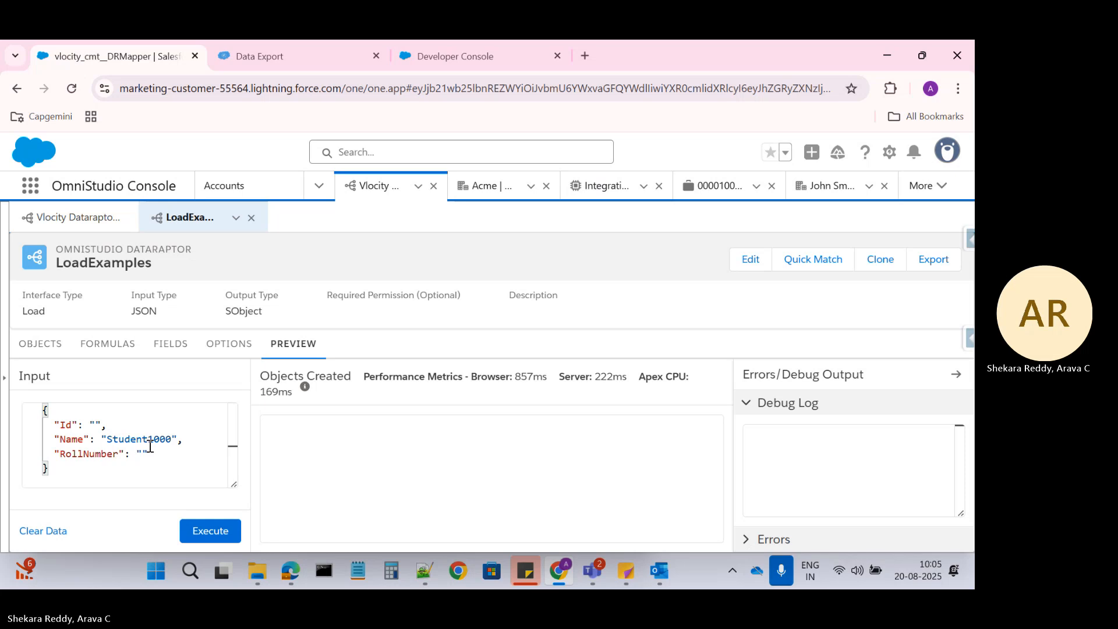
pyautogui.click(42, 345)
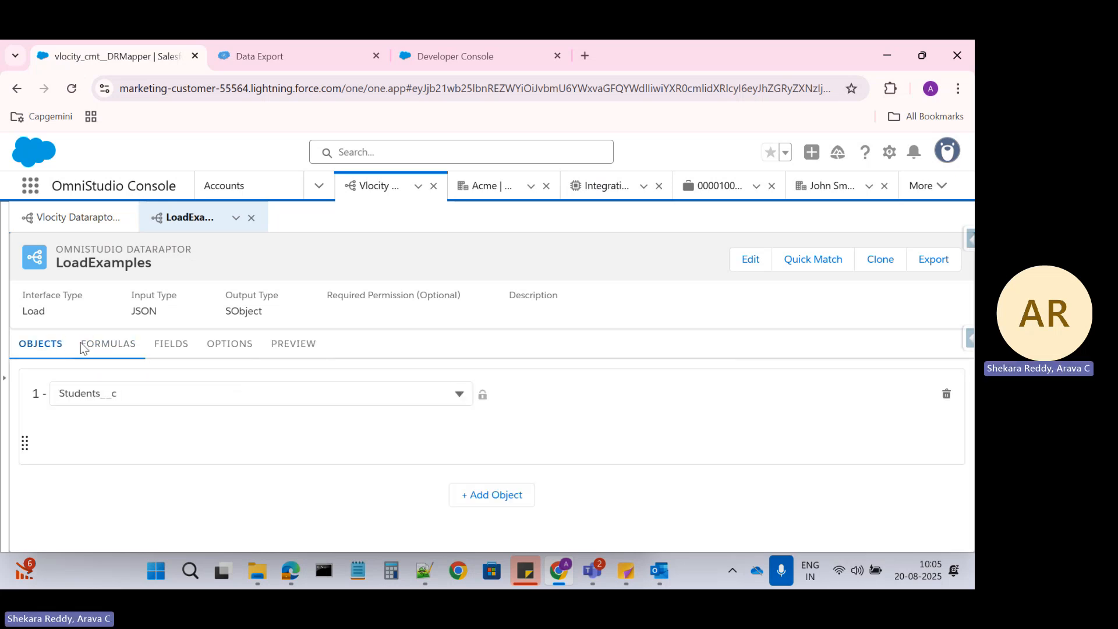
pyautogui.click(119, 348)
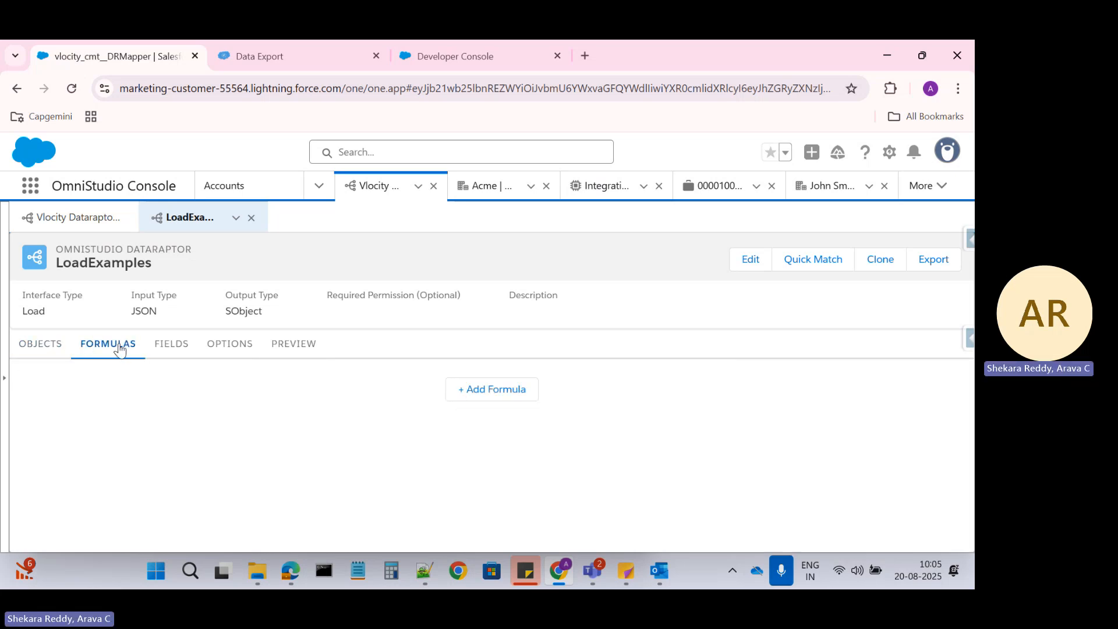
pyautogui.click(171, 344)
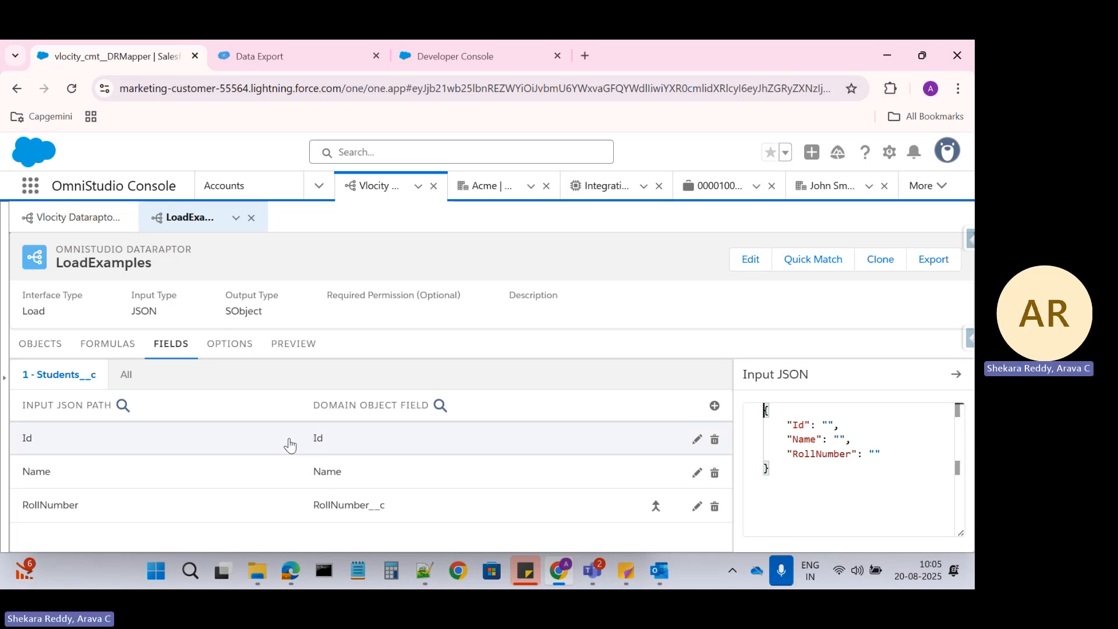
pyautogui.click(427, 518)
pyautogui.scroll(-3, 343, 476)
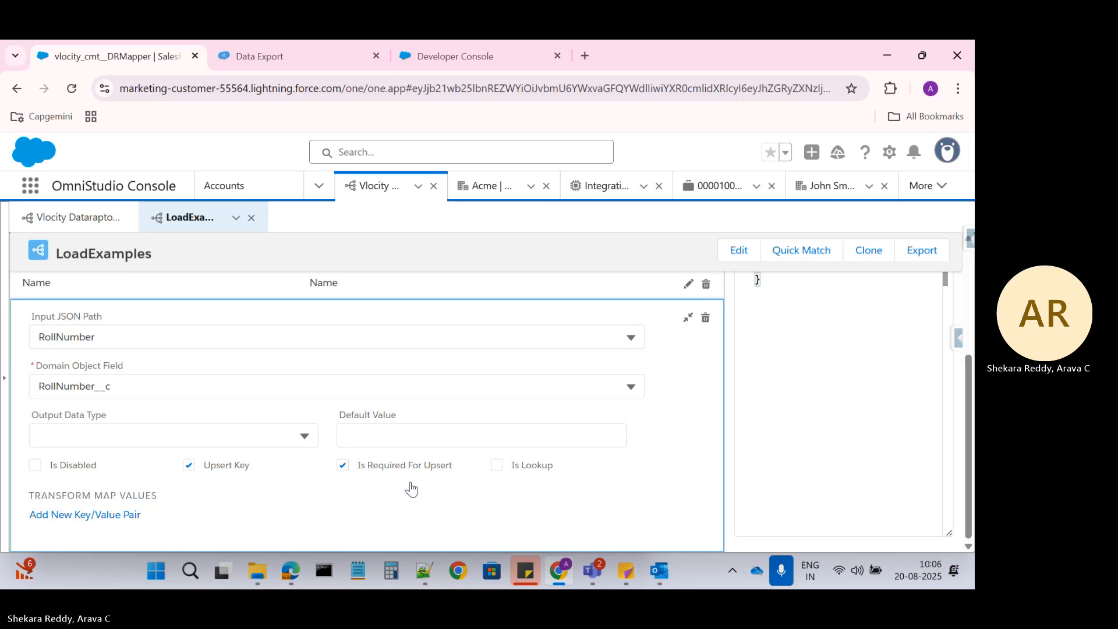
pyautogui.scroll(2, 411, 489)
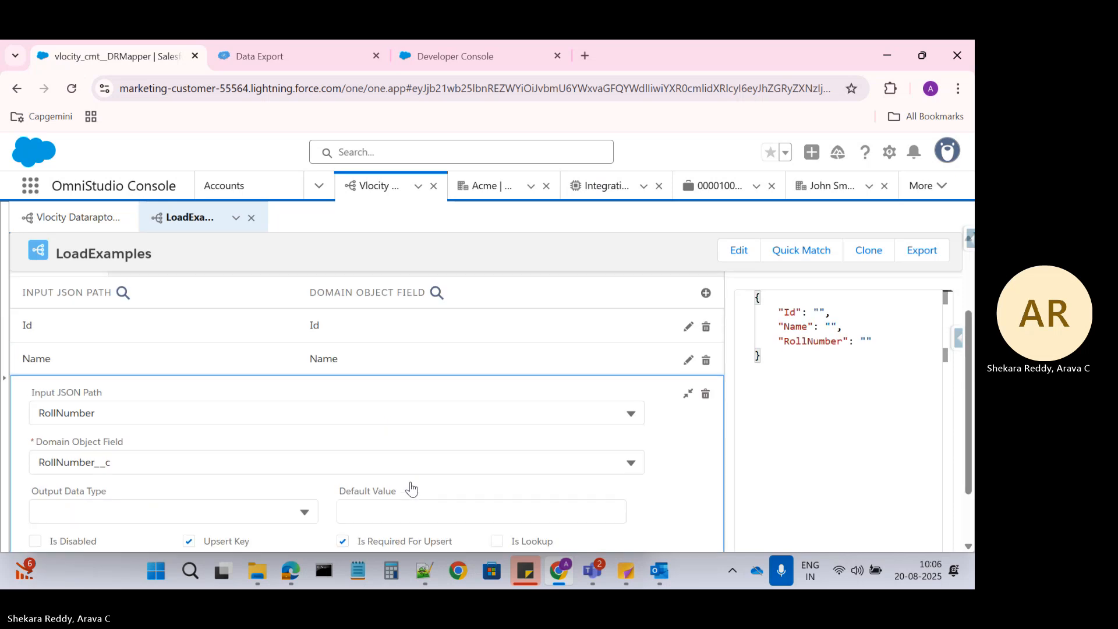
pyautogui.scroll(2, 411, 489)
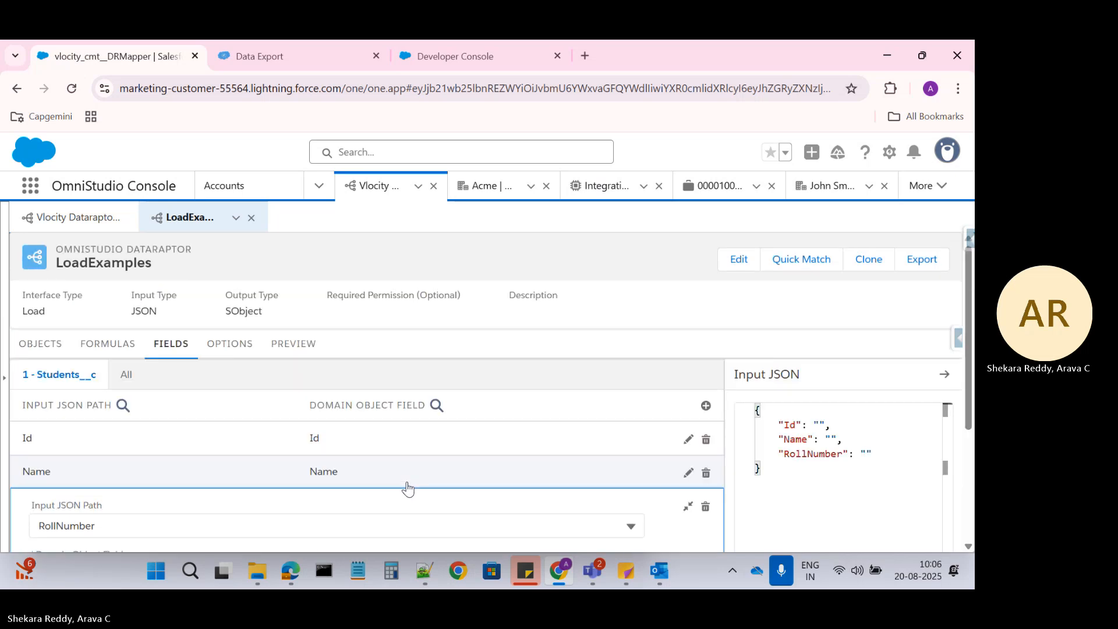
pyautogui.click(42, 345)
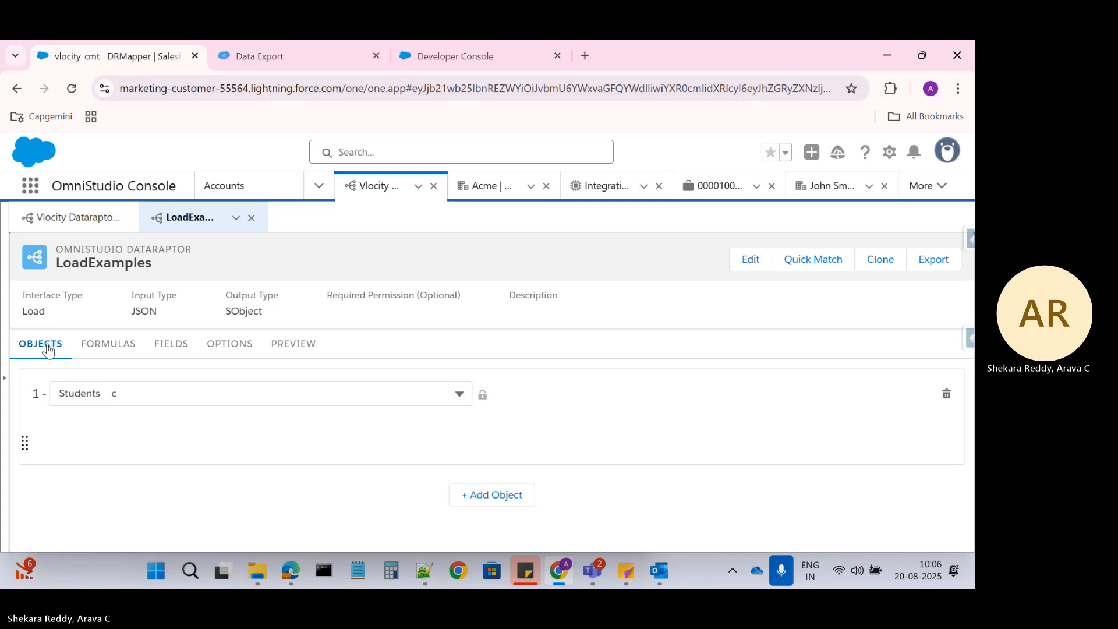
# Inspect the upsert settings of the Name and RollNumber field mappings
pyautogui.click(170, 344)
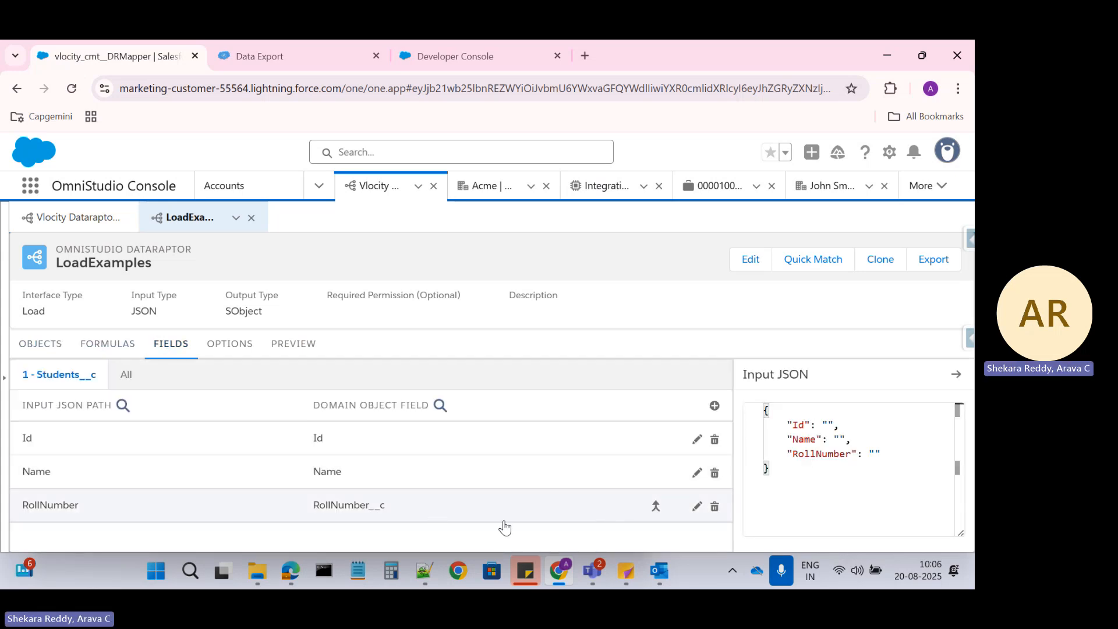
pyautogui.click(697, 473)
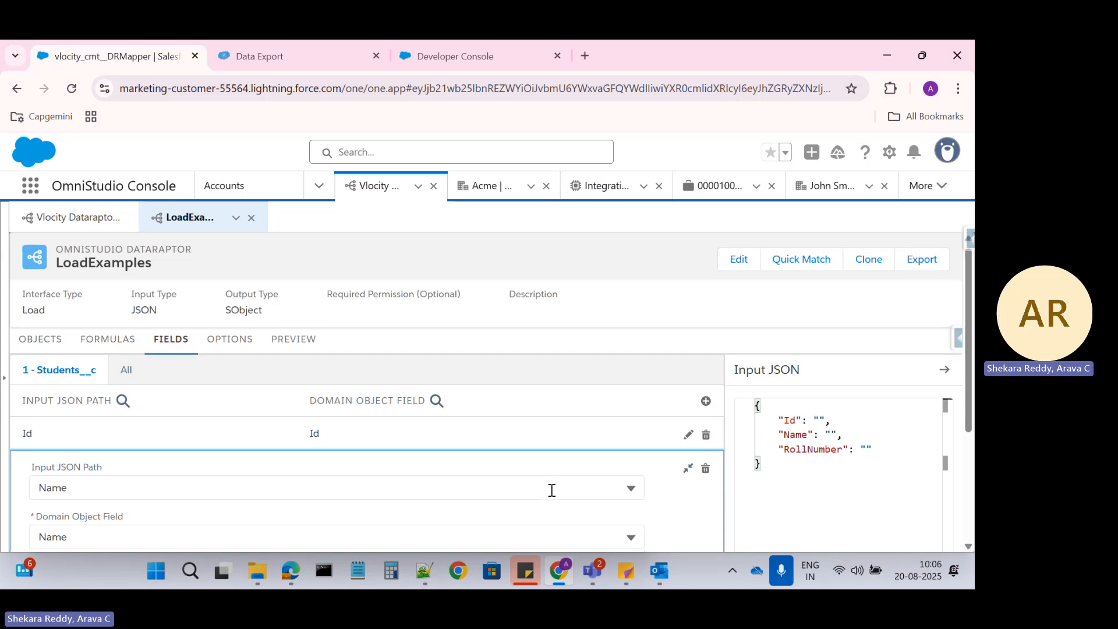
pyautogui.scroll(-1, 582, 466)
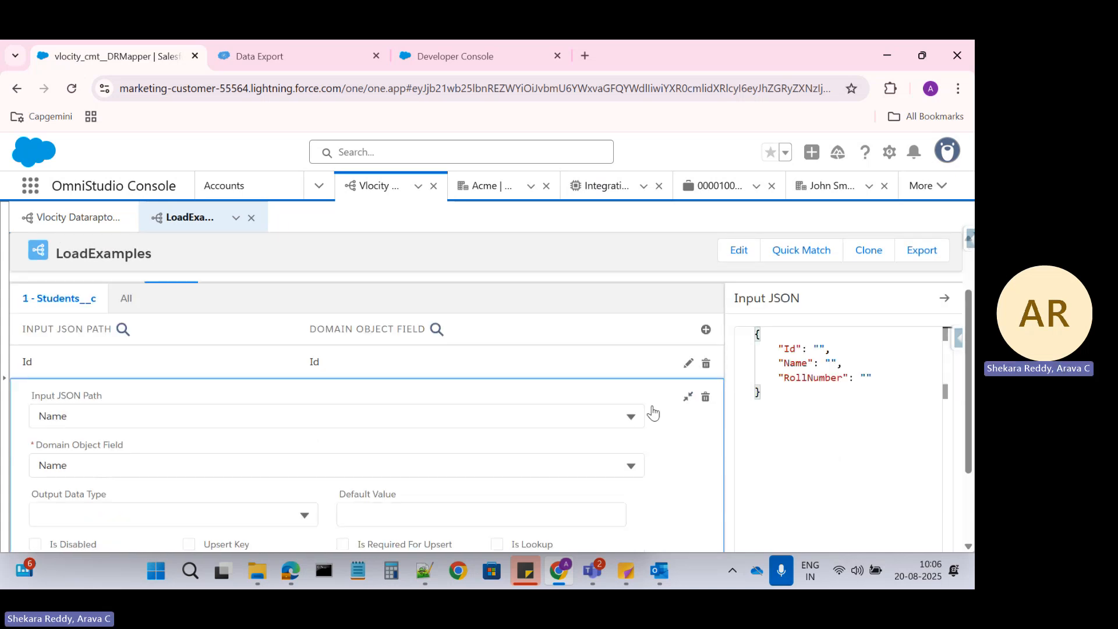
pyautogui.click(689, 399)
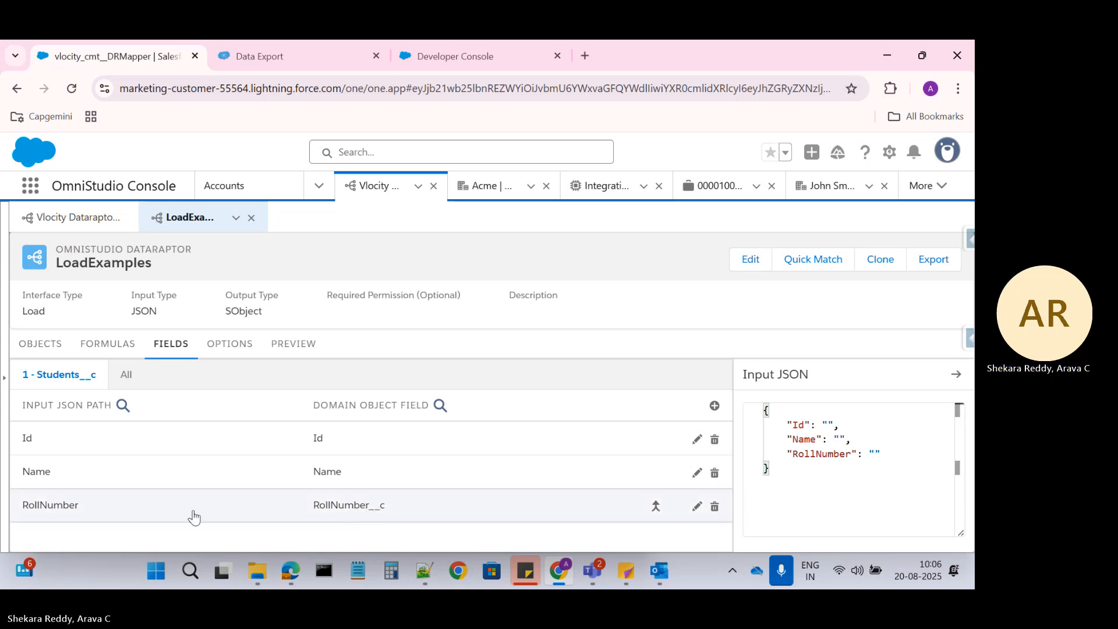
pyautogui.click(356, 516)
pyautogui.scroll(-3, 357, 516)
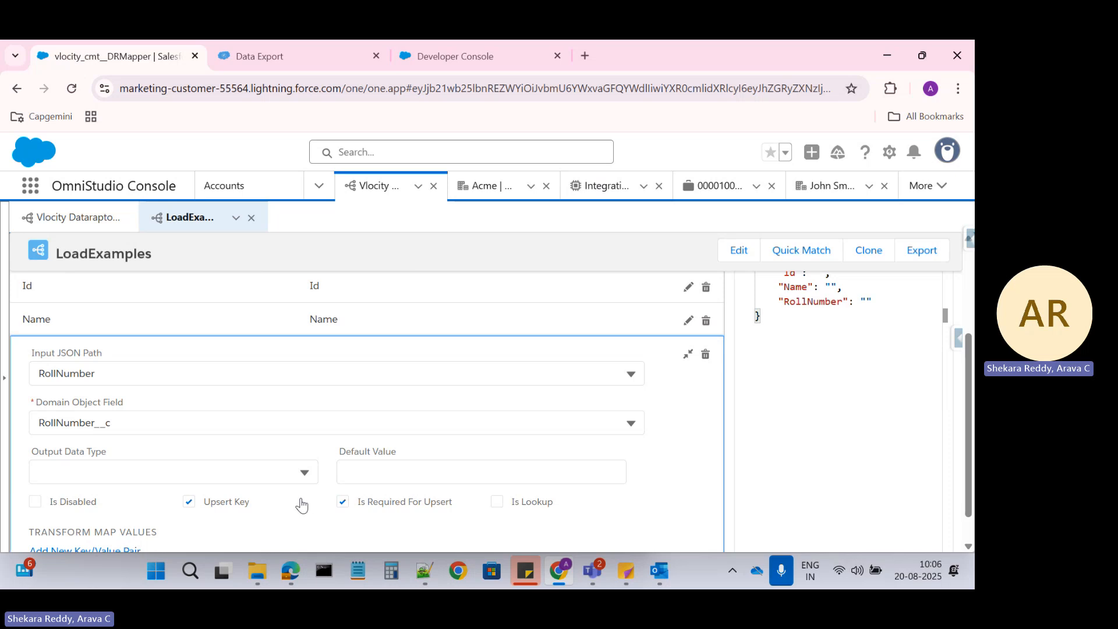
pyautogui.scroll(2, 301, 504)
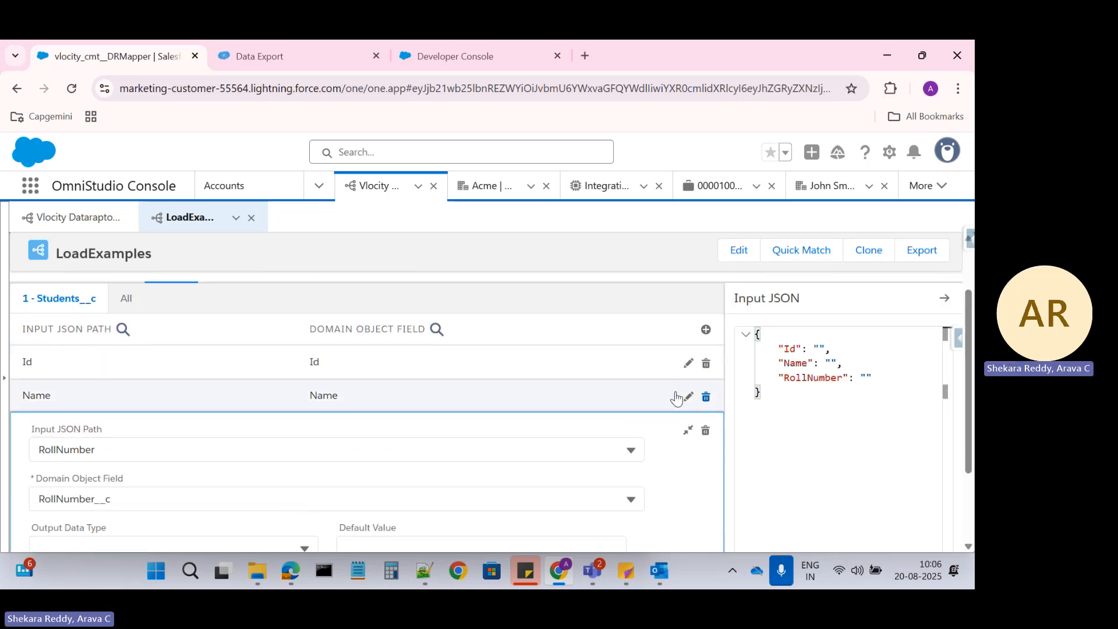
pyautogui.scroll(-2, 264, 469)
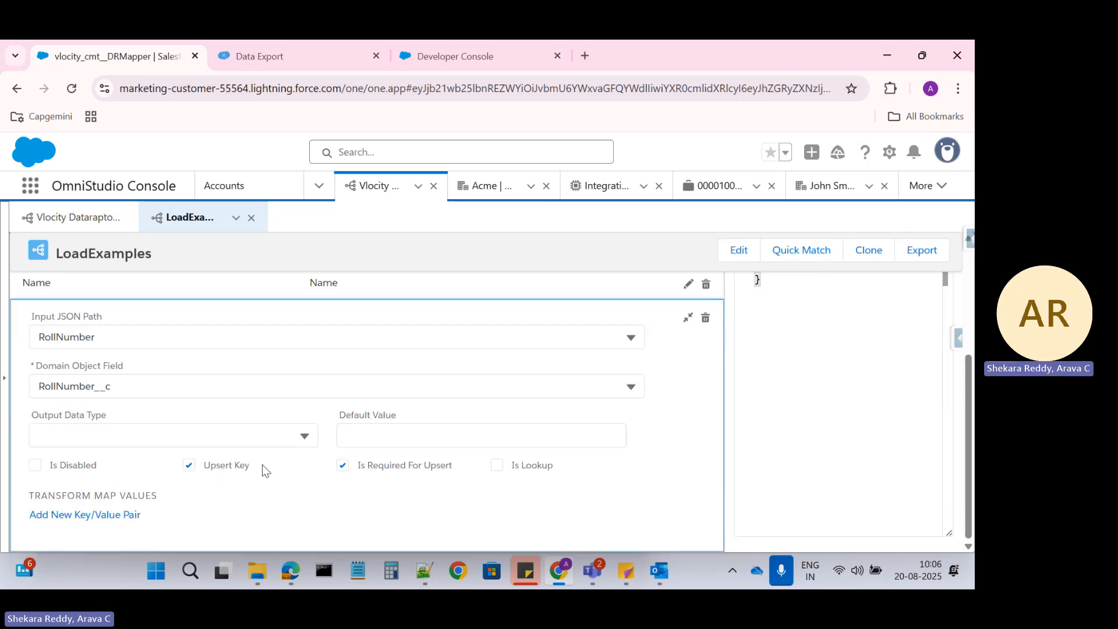
pyautogui.scroll(3, 615, 434)
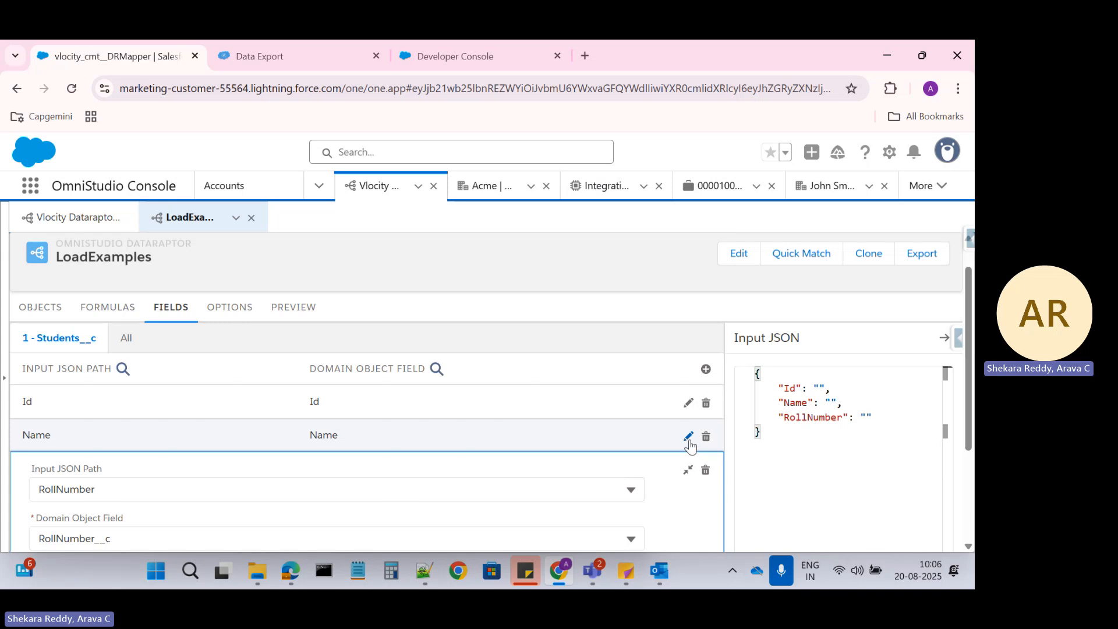
# Reopen the Name mapping's settings, then reload the LoadExamples DataRaptor
pyautogui.click(688, 438)
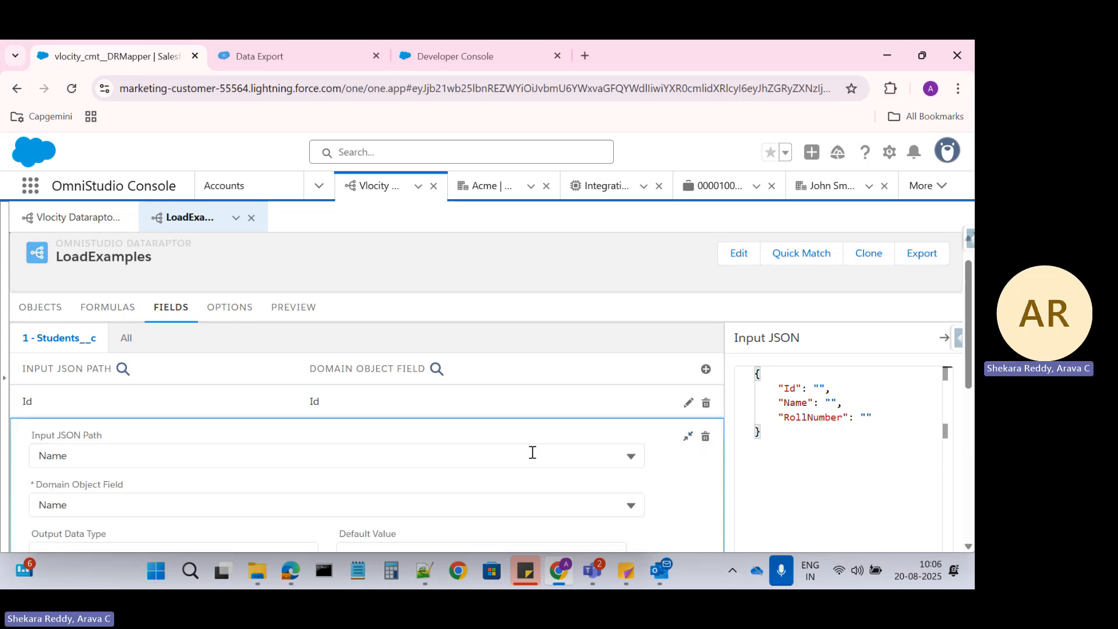
pyautogui.scroll(-3, 316, 422)
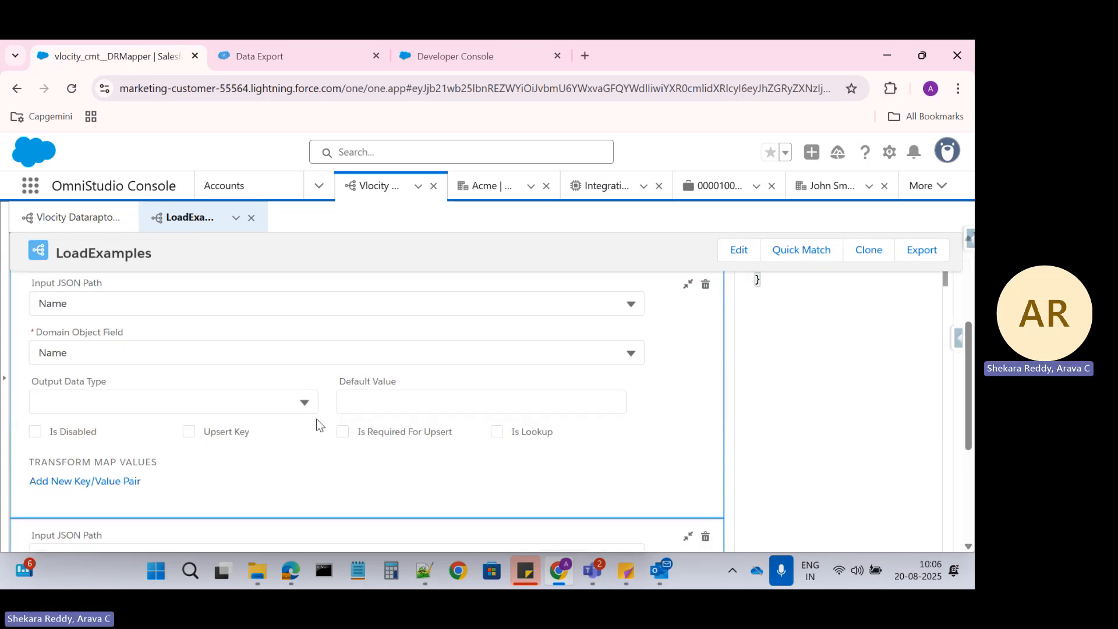
pyautogui.click(189, 431)
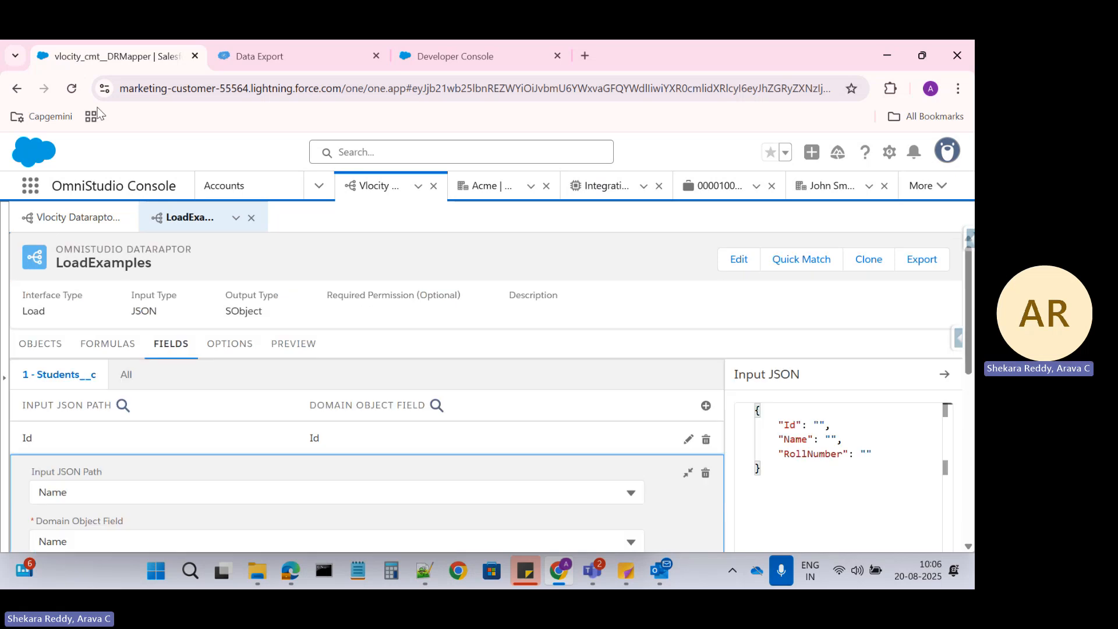
pyautogui.click(73, 89)
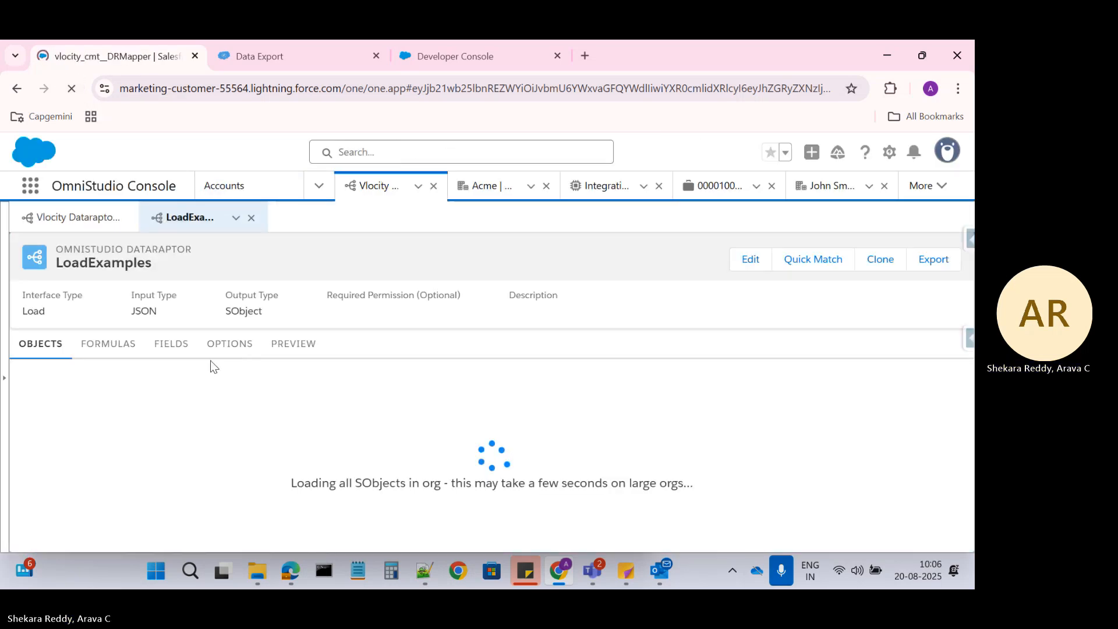
# Re-enable the Name mapping by clearing Is Disabled and mark it as an Upsert Key
pyautogui.click(173, 346)
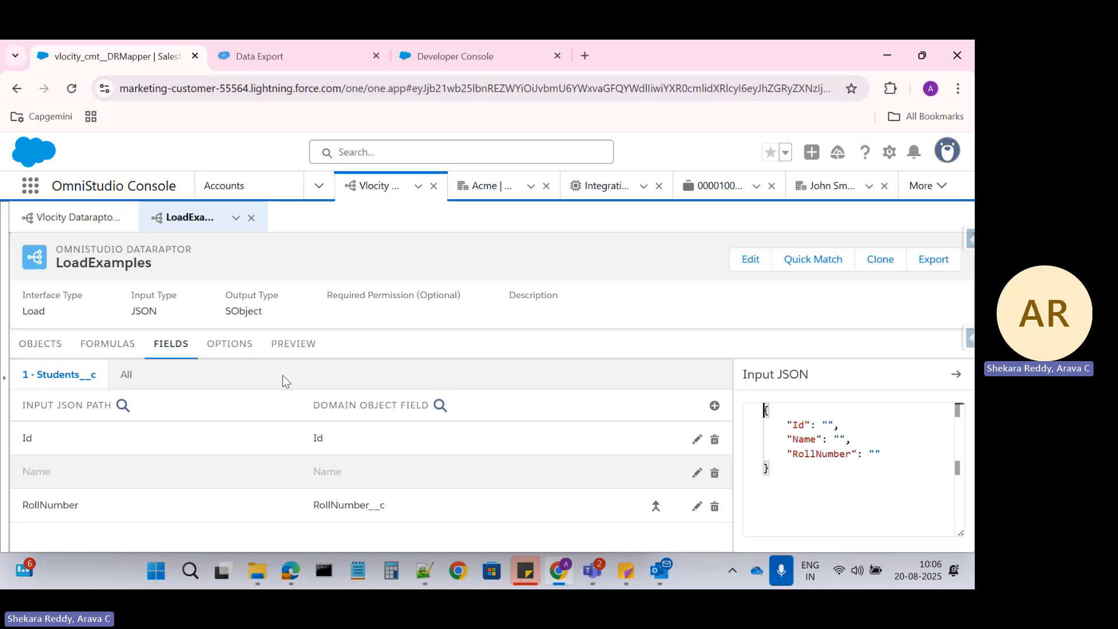
pyautogui.click(319, 486)
pyautogui.scroll(-3, 307, 474)
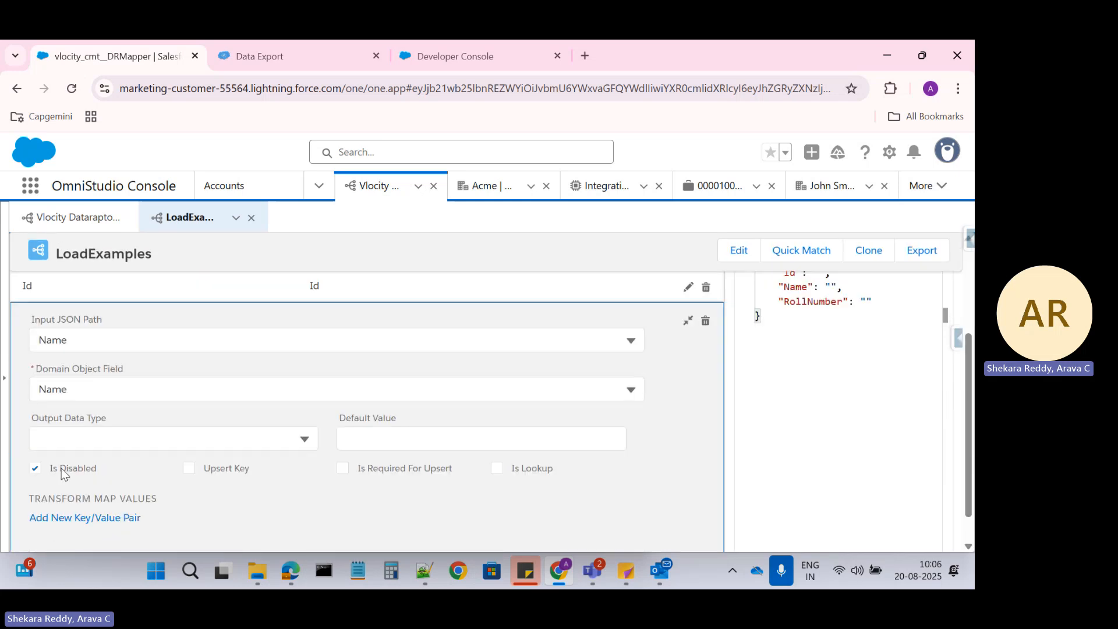
pyautogui.click(35, 469)
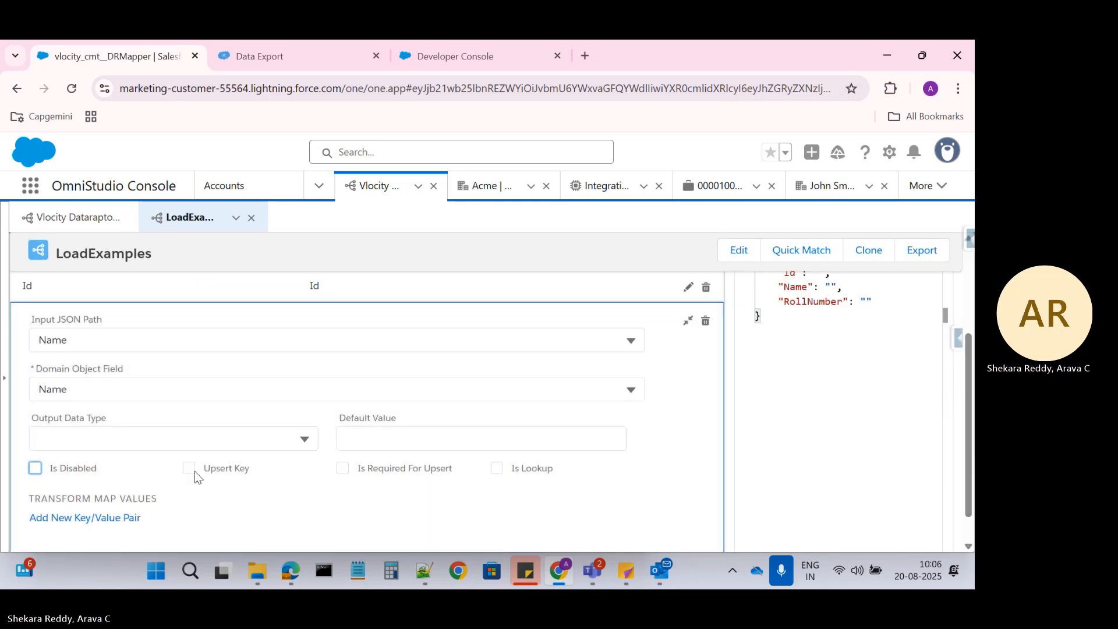
pyautogui.click(188, 467)
pyautogui.scroll(-1, 374, 492)
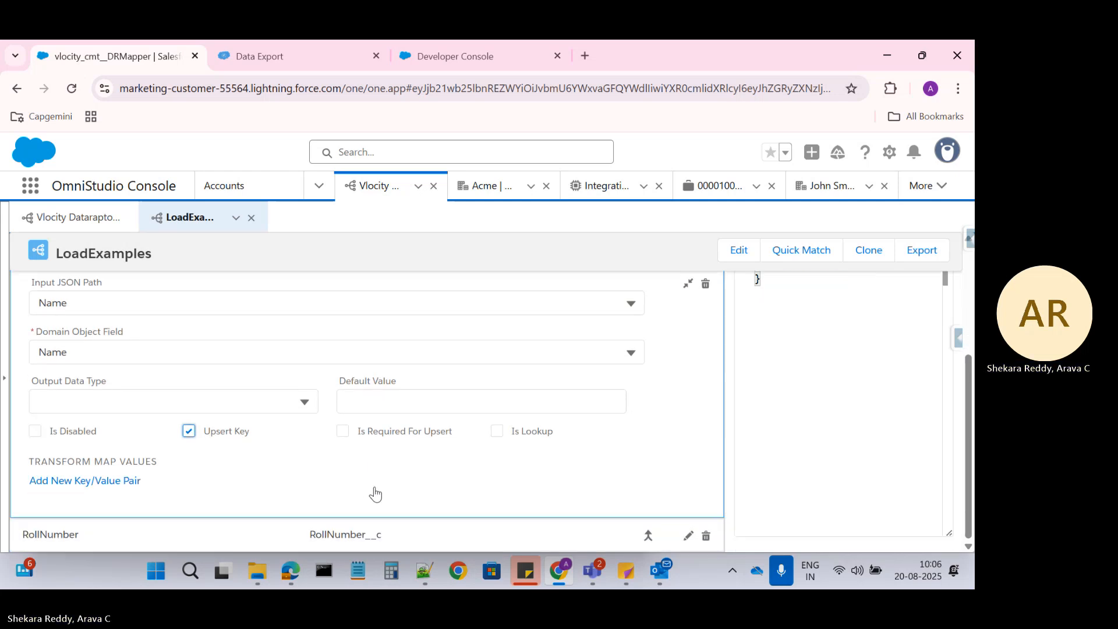
pyautogui.scroll(2, 616, 410)
pyautogui.scroll(-2, 641, 393)
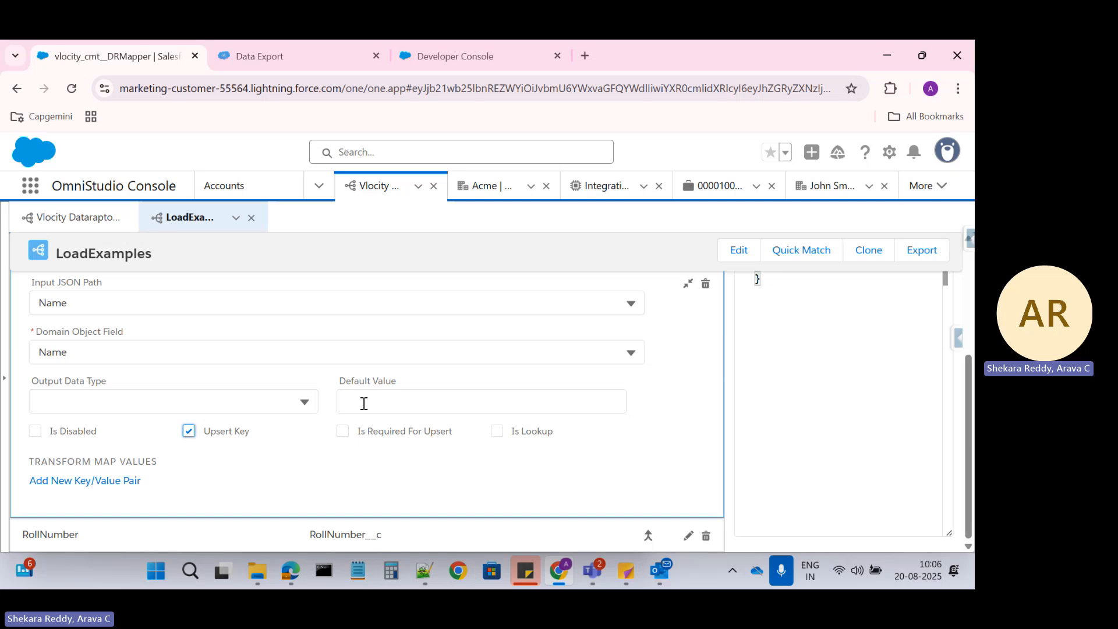
pyautogui.scroll(4, 311, 411)
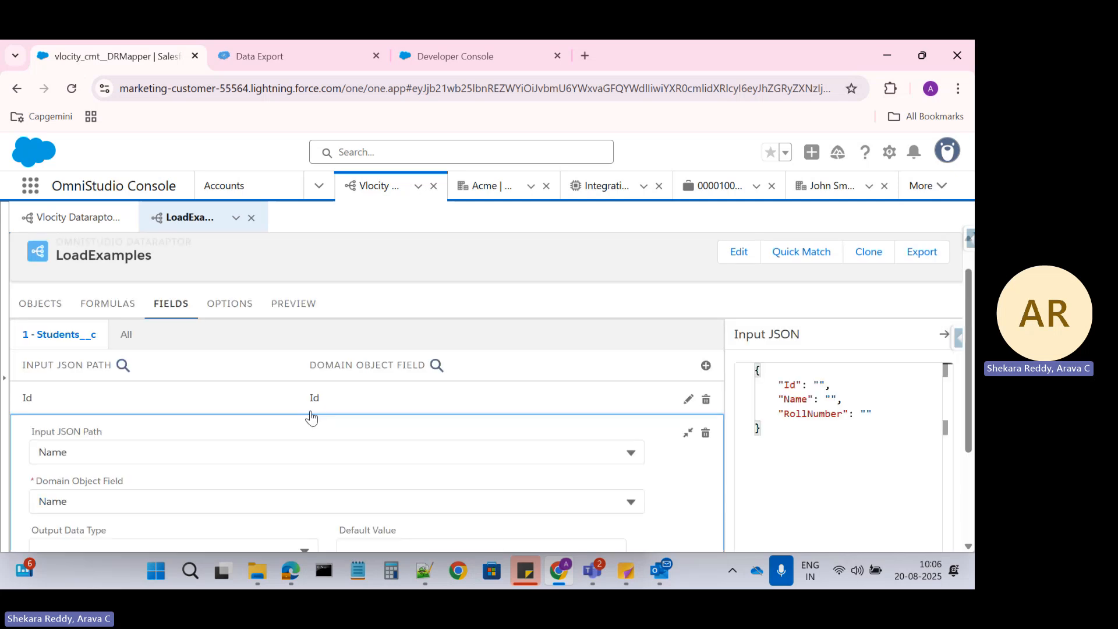
pyautogui.scroll(-2, 251, 414)
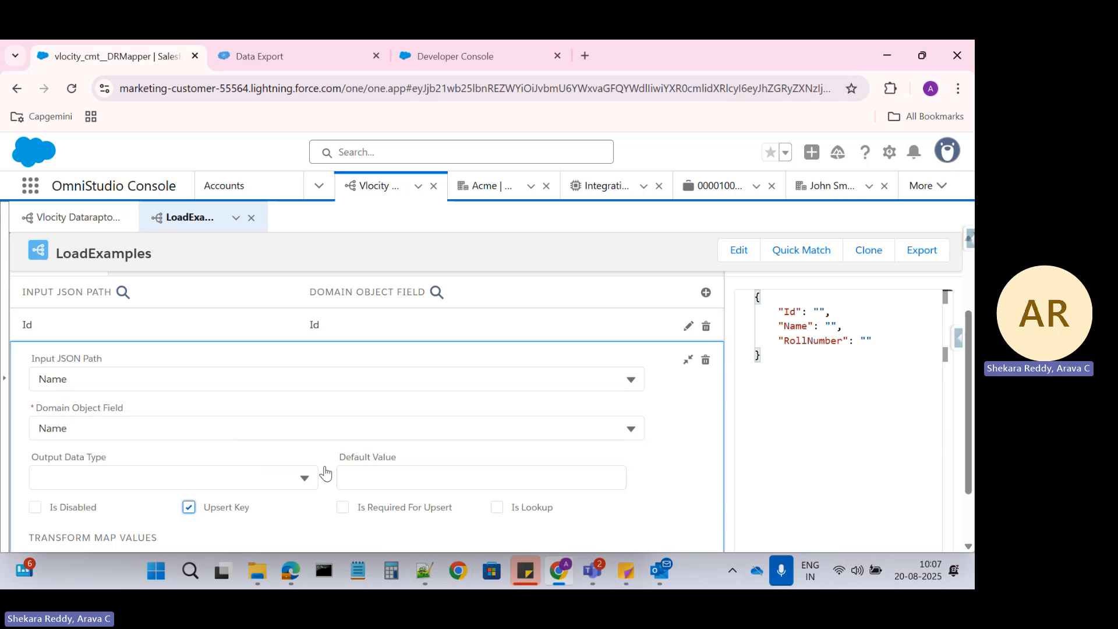
pyautogui.scroll(-1, 329, 470)
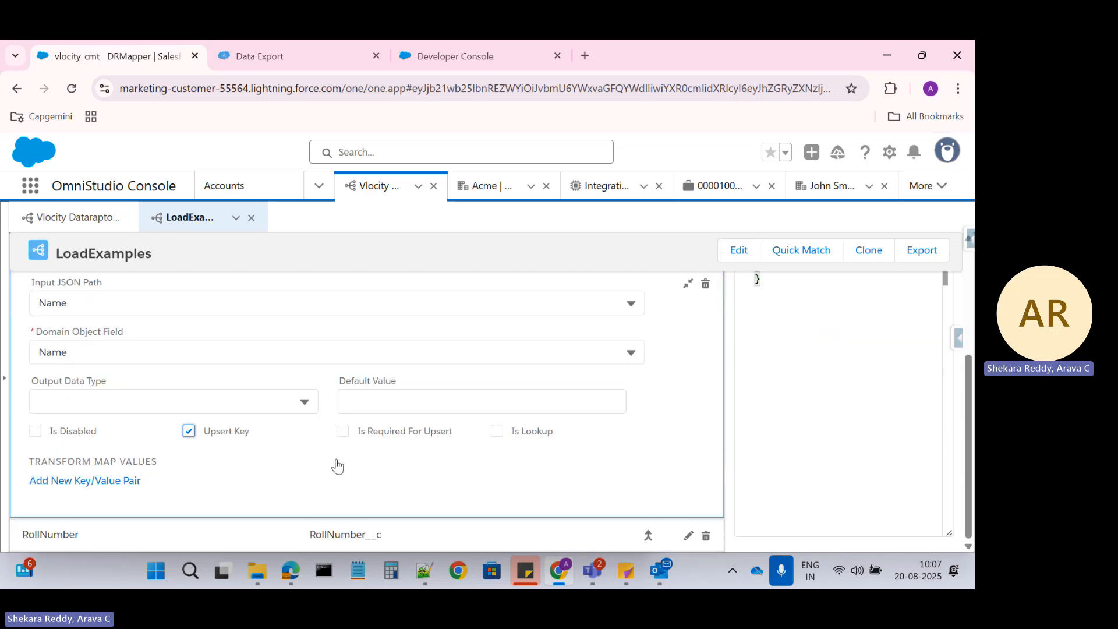
# Check the RollNumber mapping's settings and bring up the Data Export Students__c records
pyautogui.click(648, 540)
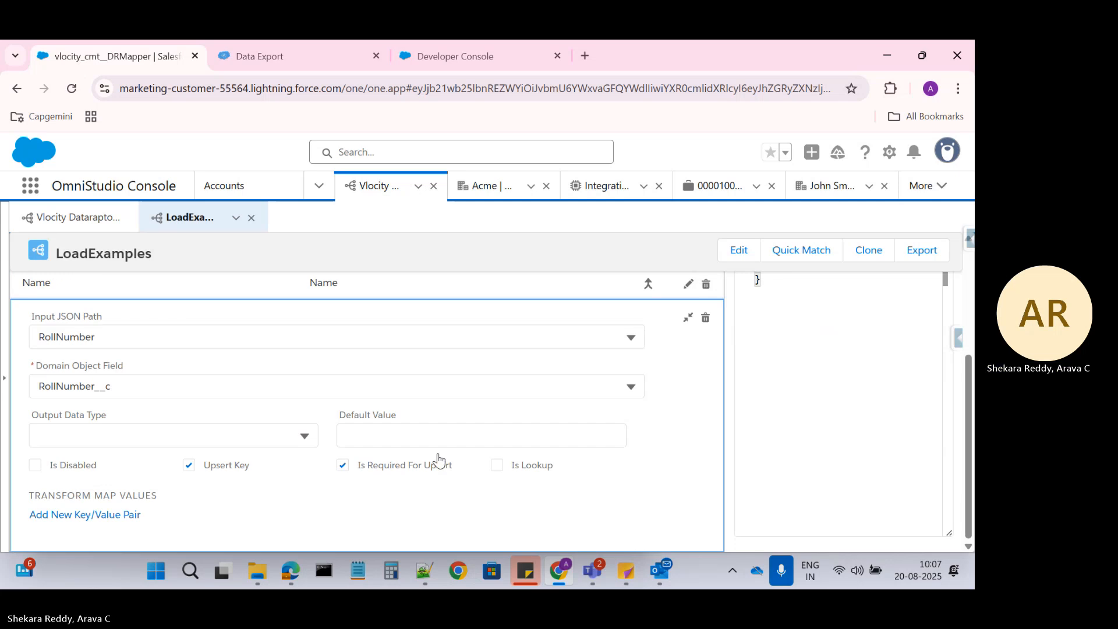
pyautogui.scroll(3, 437, 459)
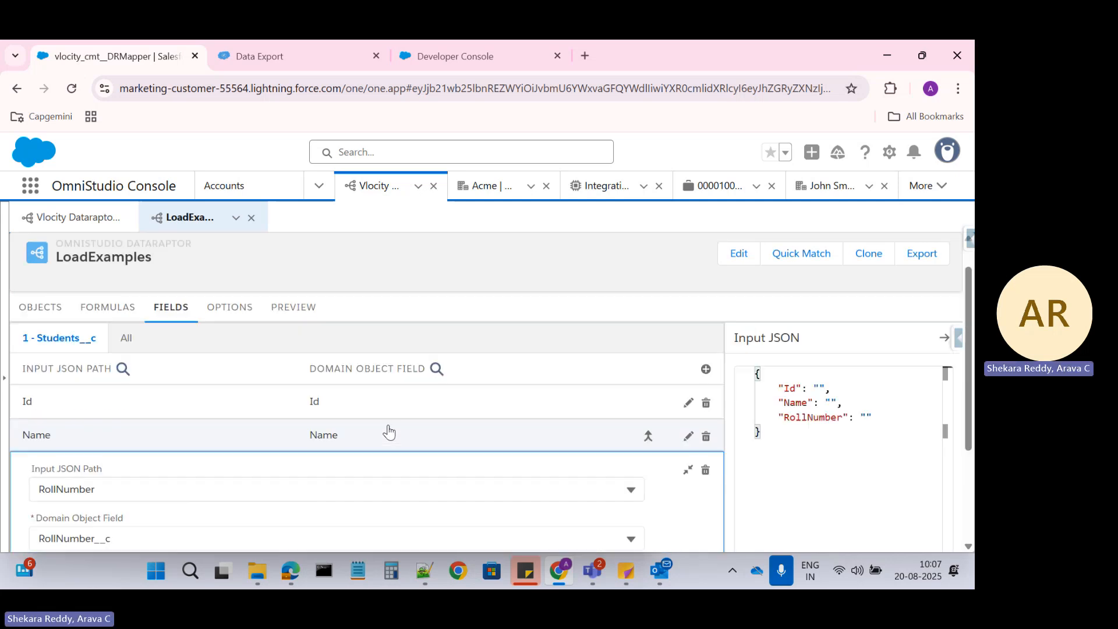
pyautogui.scroll(1, 269, 392)
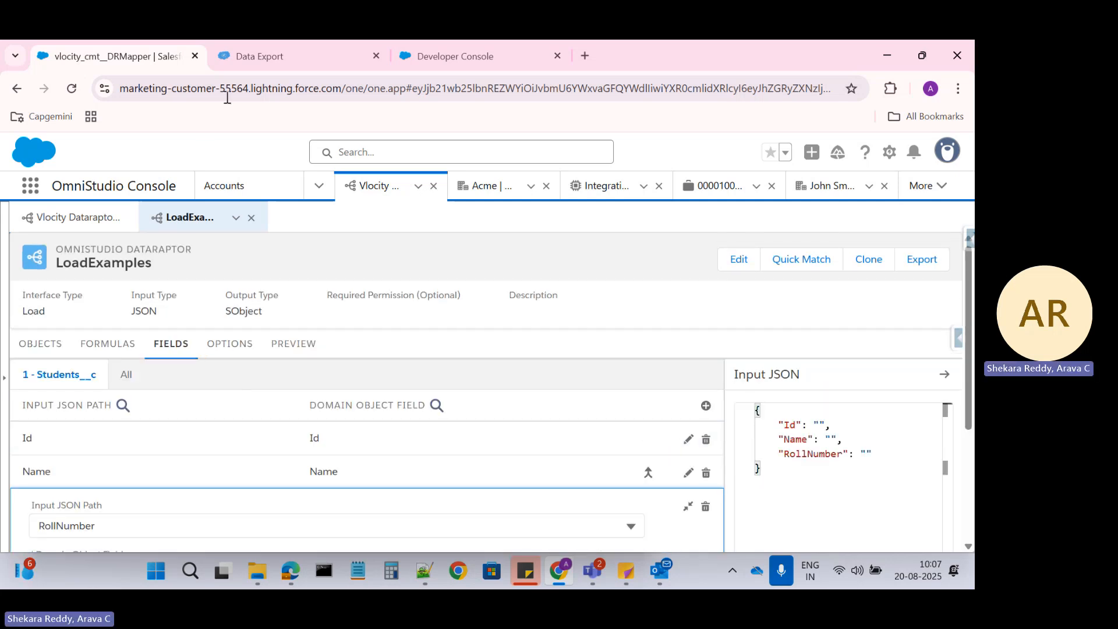
pyautogui.click(293, 344)
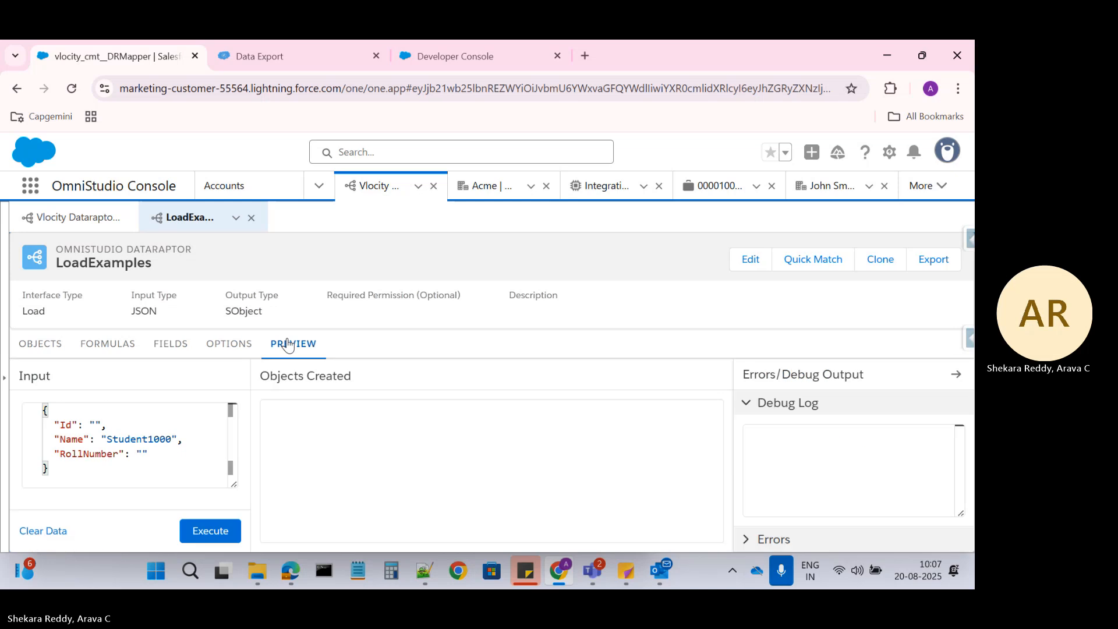
pyautogui.click(259, 56)
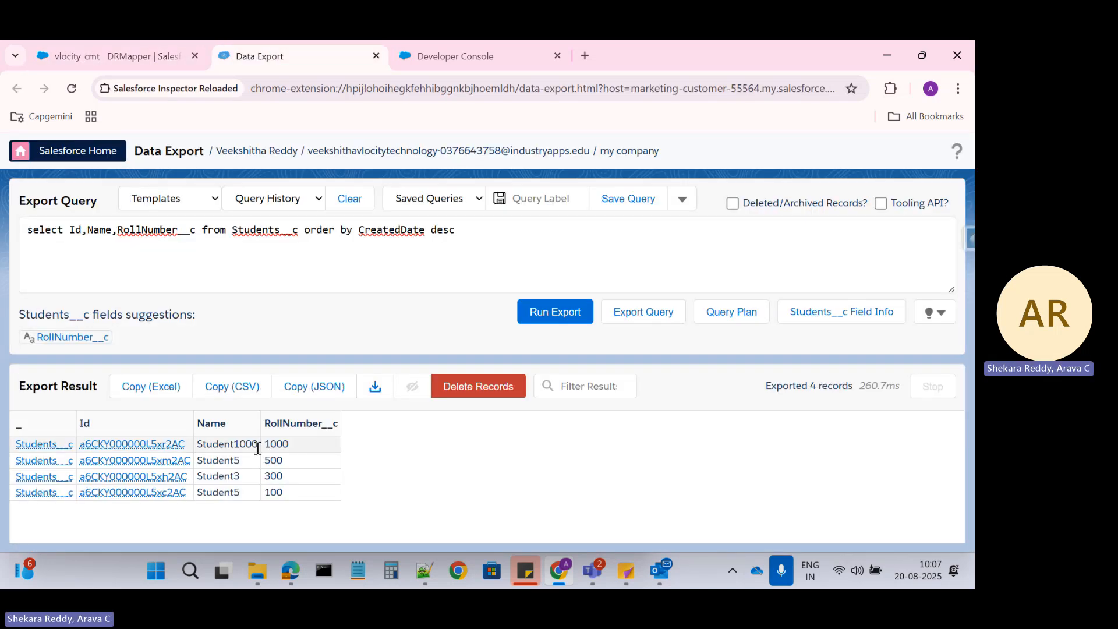
# Confirm the top export result is Student1000 with RollNumber 1000, then return to the LoadExamples field mappings
pyautogui.doubleClick(228, 442)
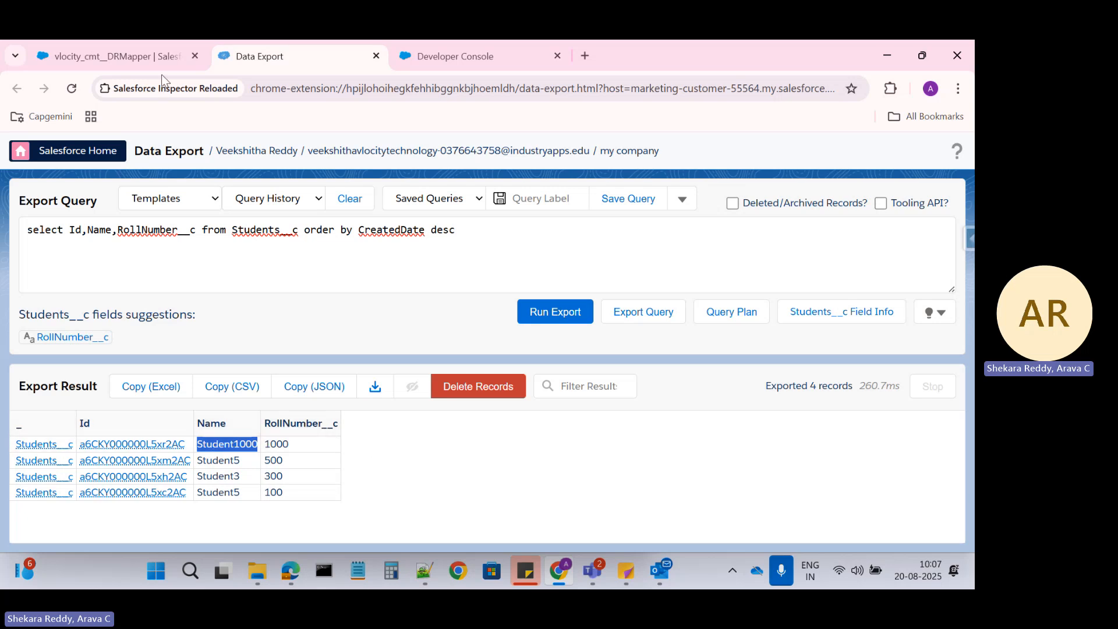
pyautogui.click(163, 56)
pyautogui.click(170, 343)
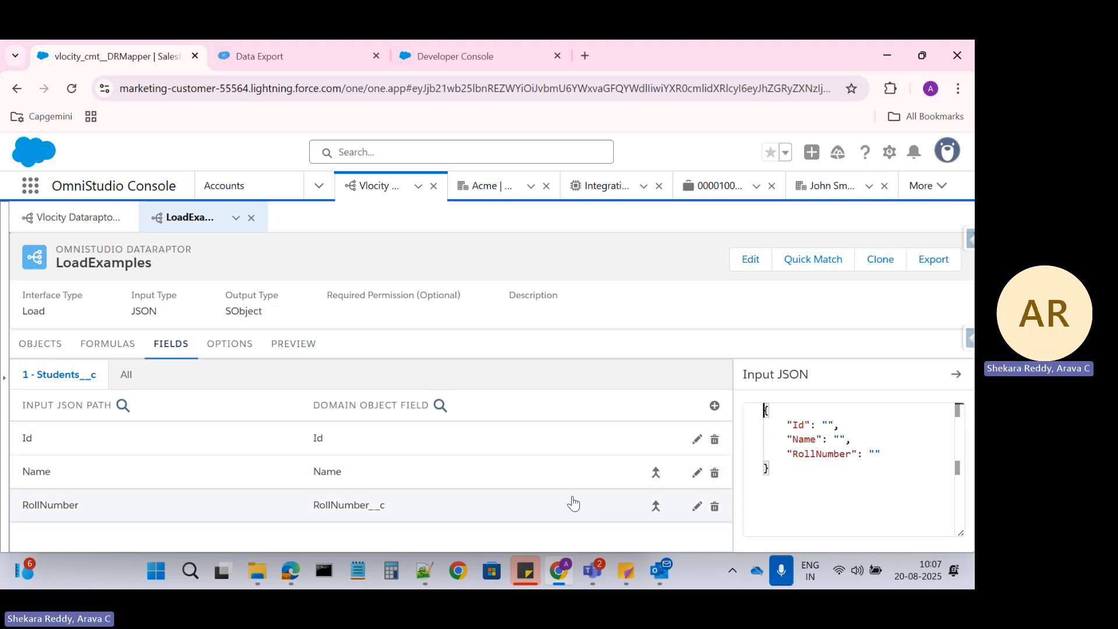
# Expand the Name-to-Name mapping and verify Upsert Key is its only checked upsert option
pyautogui.click(656, 473)
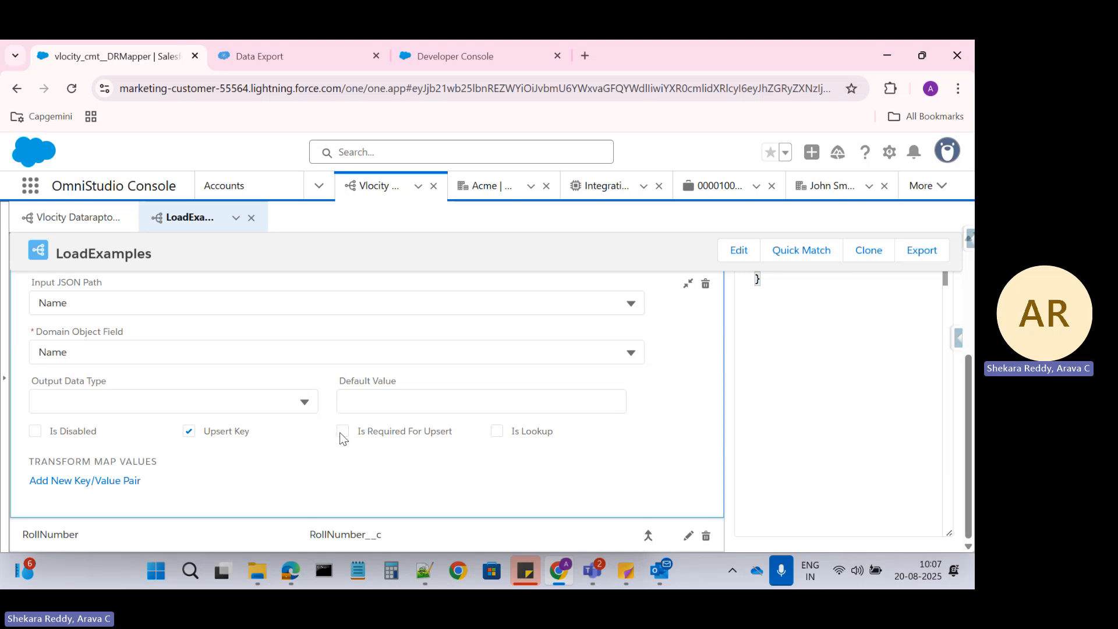
pyautogui.scroll(3, 340, 432)
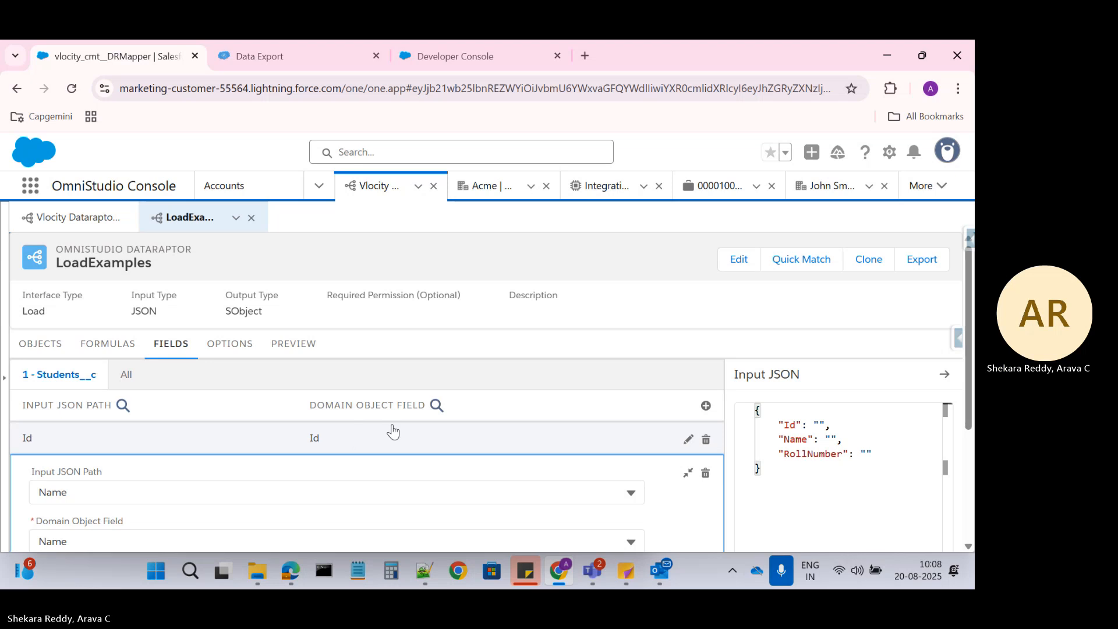
pyautogui.scroll(-1, 392, 429)
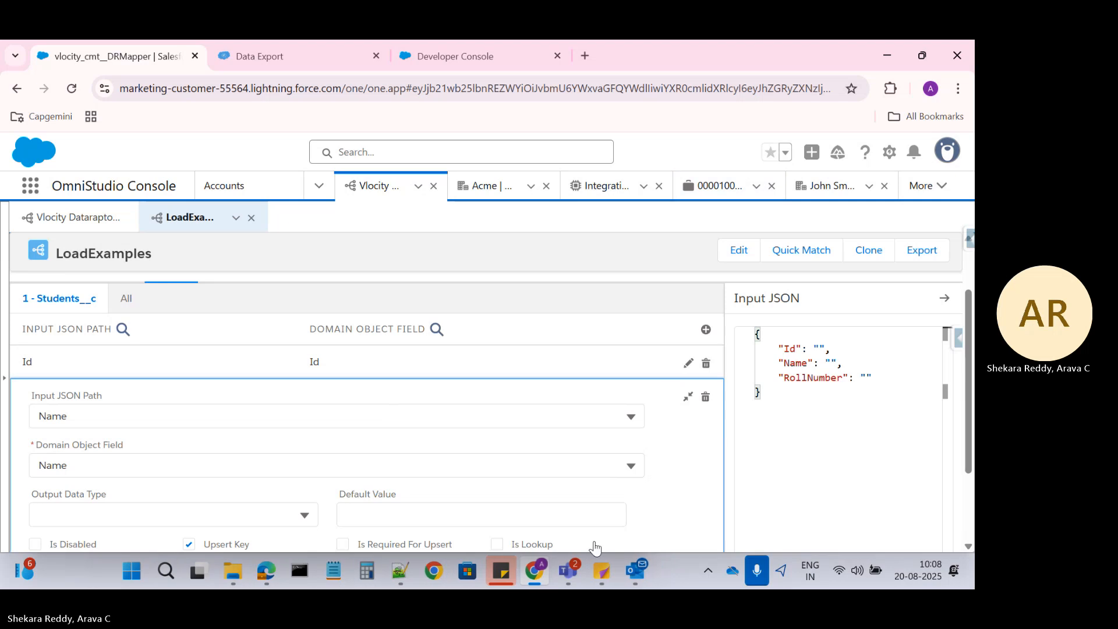
pyautogui.moveTo(577, 567)
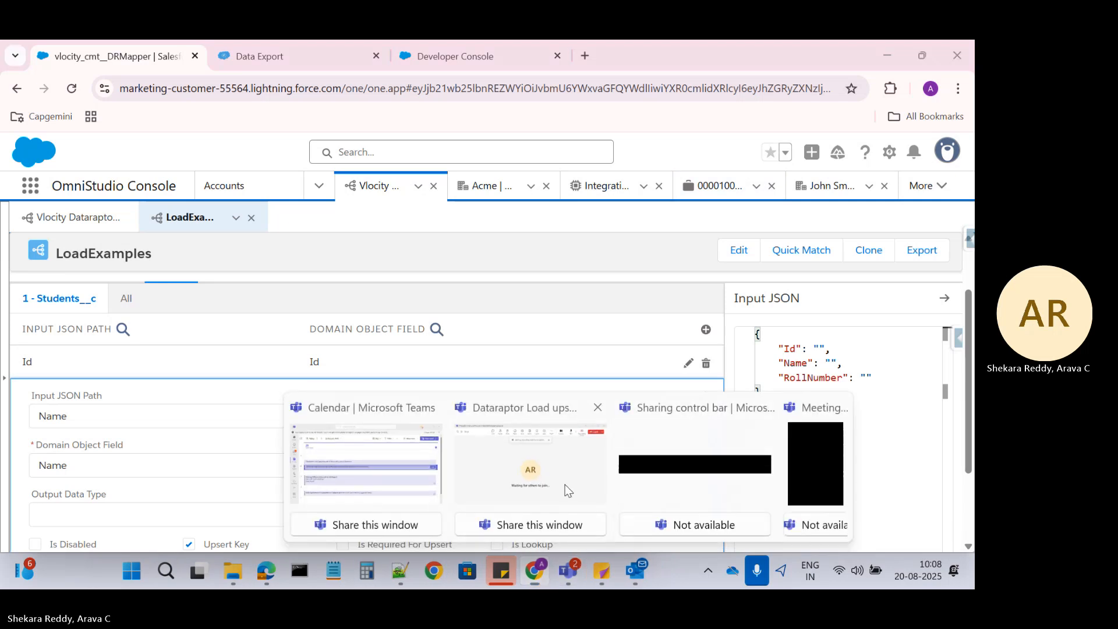